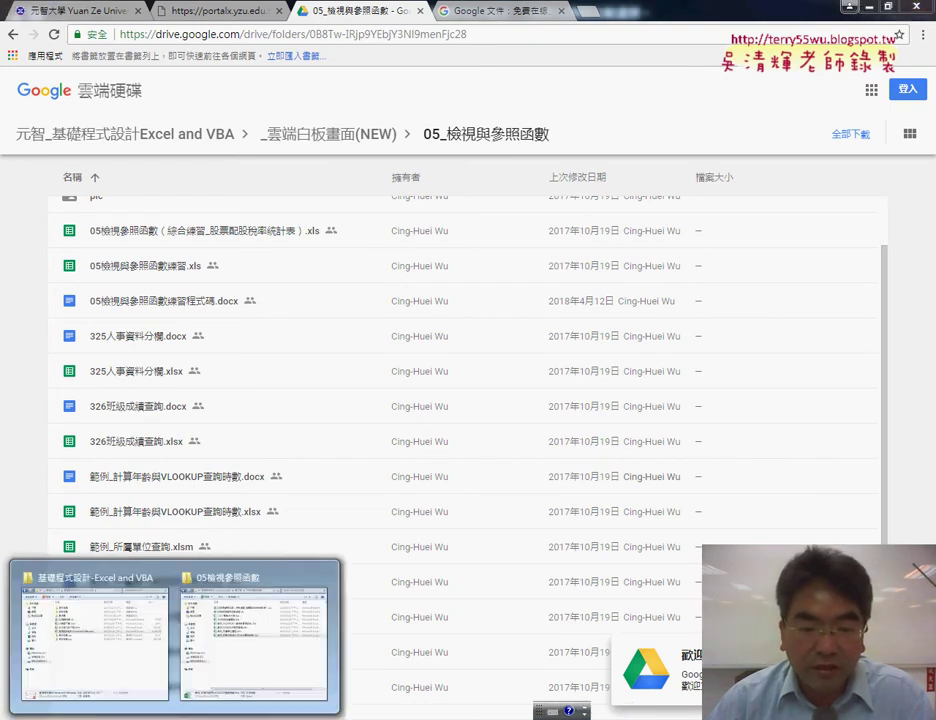
Bring the local 05檢視參照函數 folder window in front of the Google Drive file listing.
{"action": "left_click", "coordinate": [209, 637]}
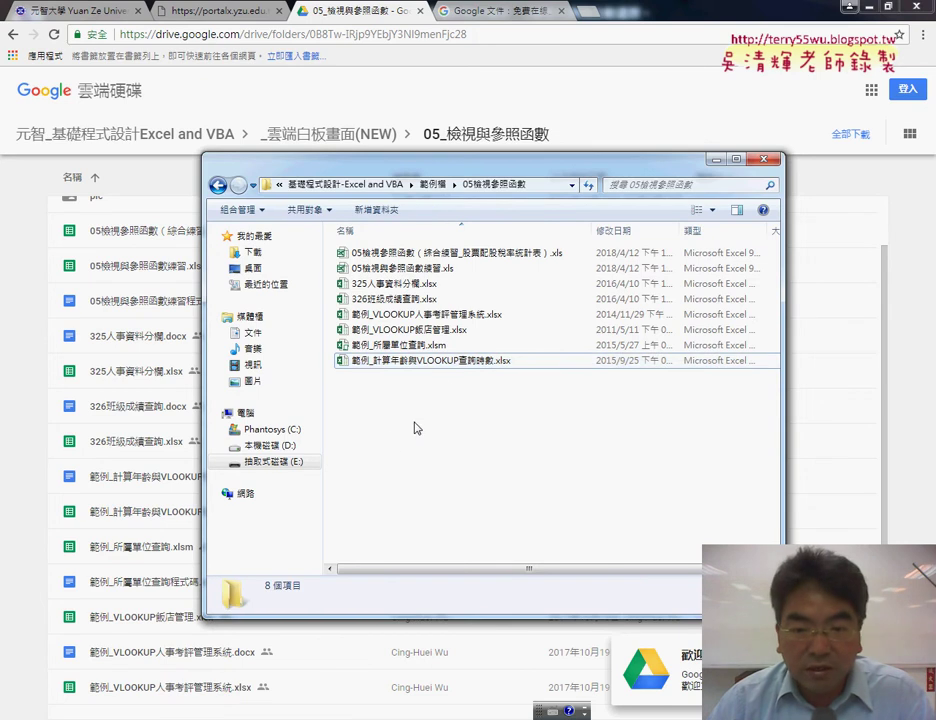
Open 範例_計算年齡與VLOOKUP查詢時數.xlsx from the Explorer file list in Excel.
{"action": "double_click", "coordinate": [413, 366]}
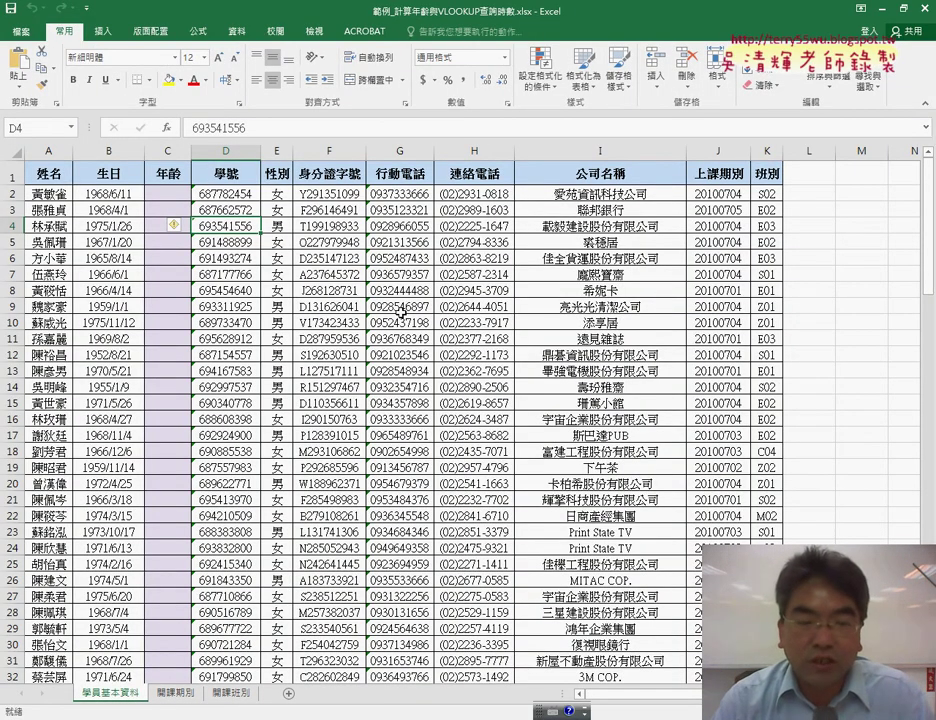
{"action": "left_click", "coordinate": [115, 197]}
{"action": "left_click", "coordinate": [162, 195]}
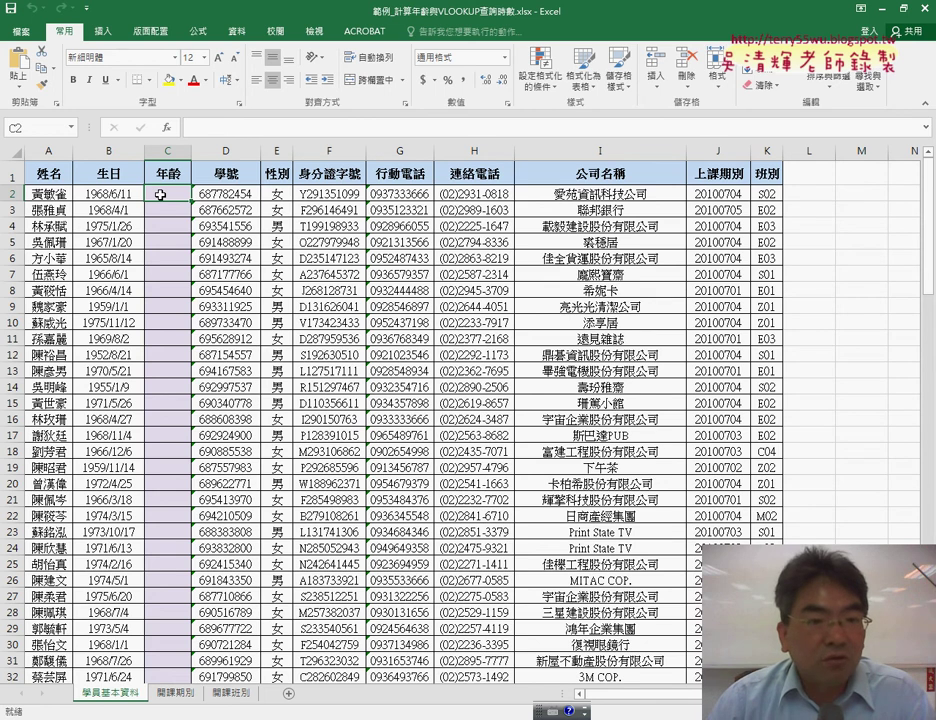
{"action": "left_click", "coordinate": [105, 195]}
{"action": "left_click", "coordinate": [162, 196]}
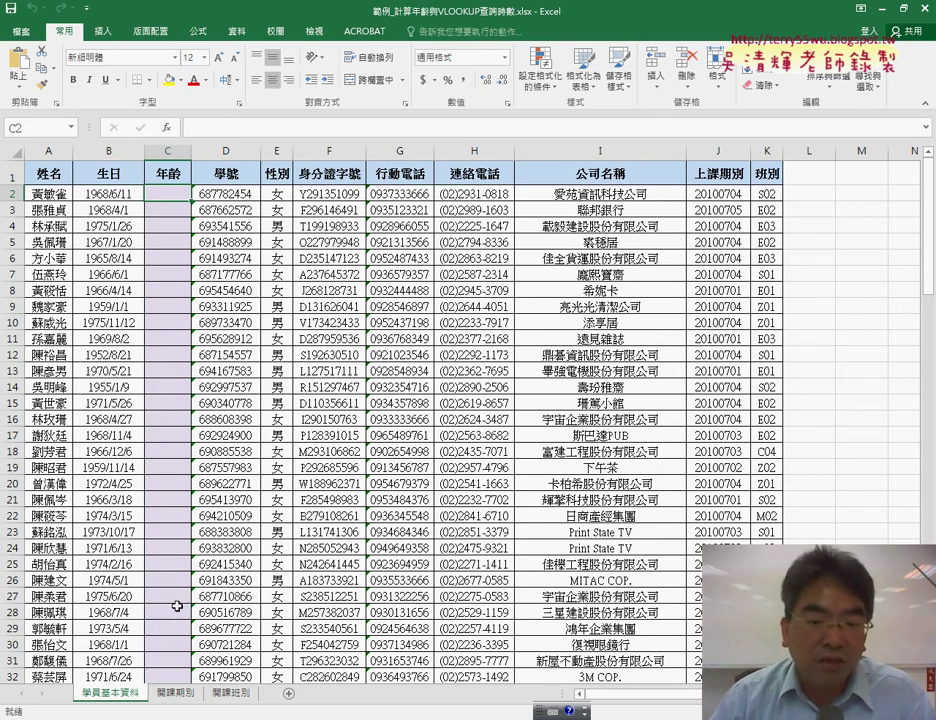
Glance at the 開課期別 sheet, then select the empty 年齡 column C on 學員基本資料.
{"action": "left_click", "coordinate": [178, 694]}
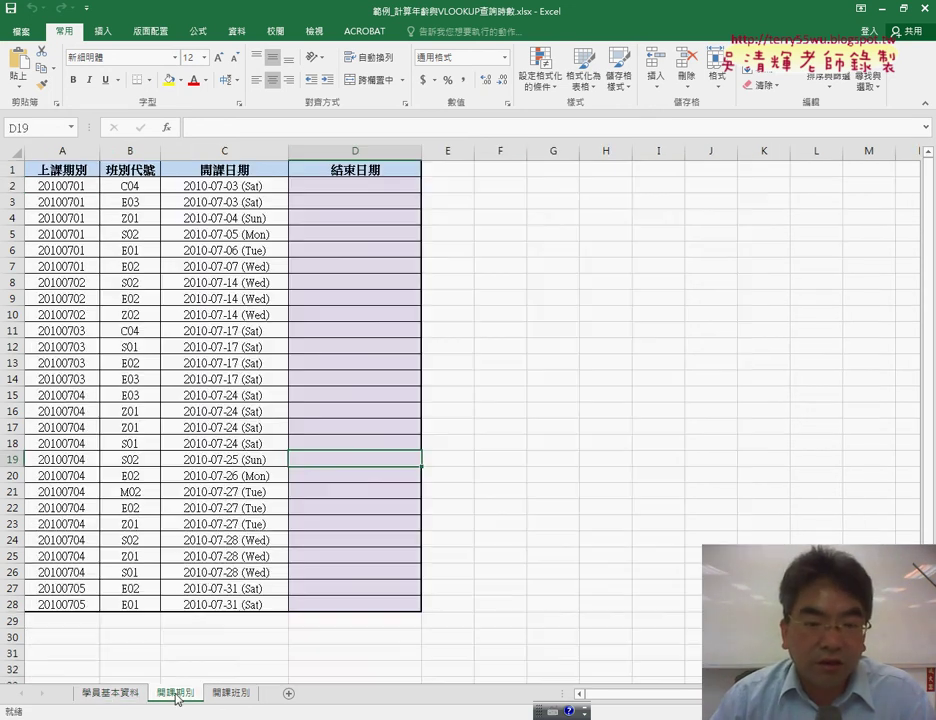
{"action": "left_click", "coordinate": [138, 694]}
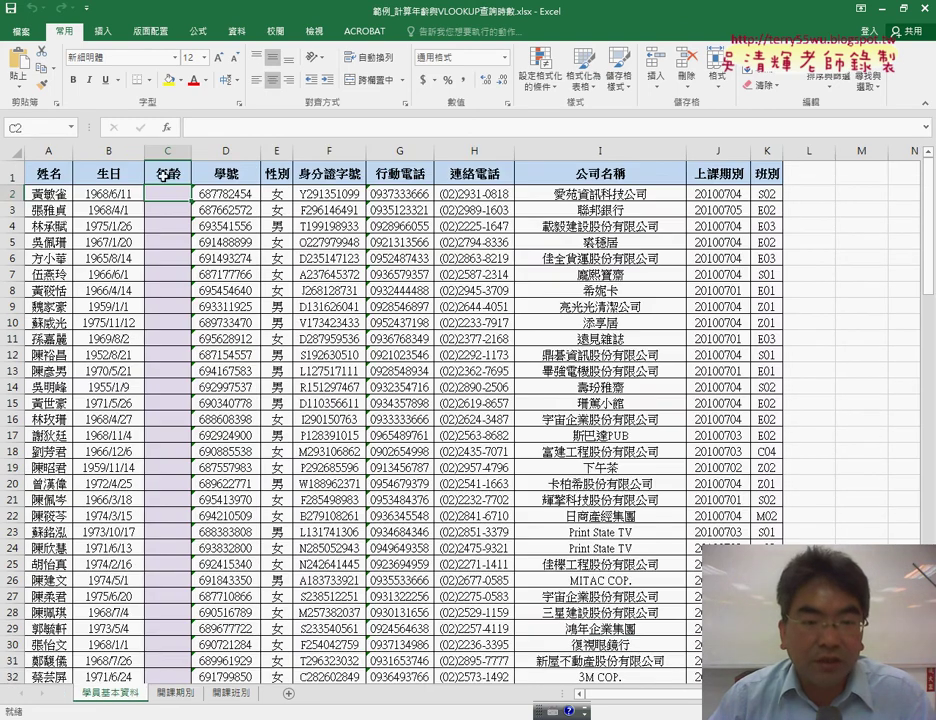
{"action": "left_click", "coordinate": [165, 150]}
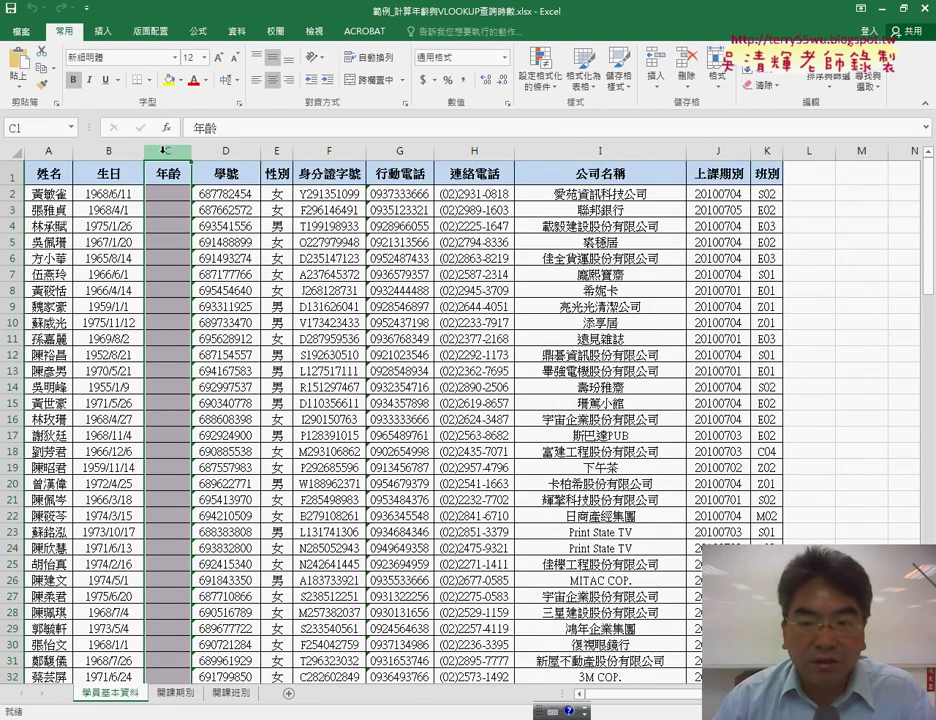
On 開課期別, review class code C04, start date 2010/7/3 and the empty end-date cell D2.
{"action": "left_click", "coordinate": [175, 693]}
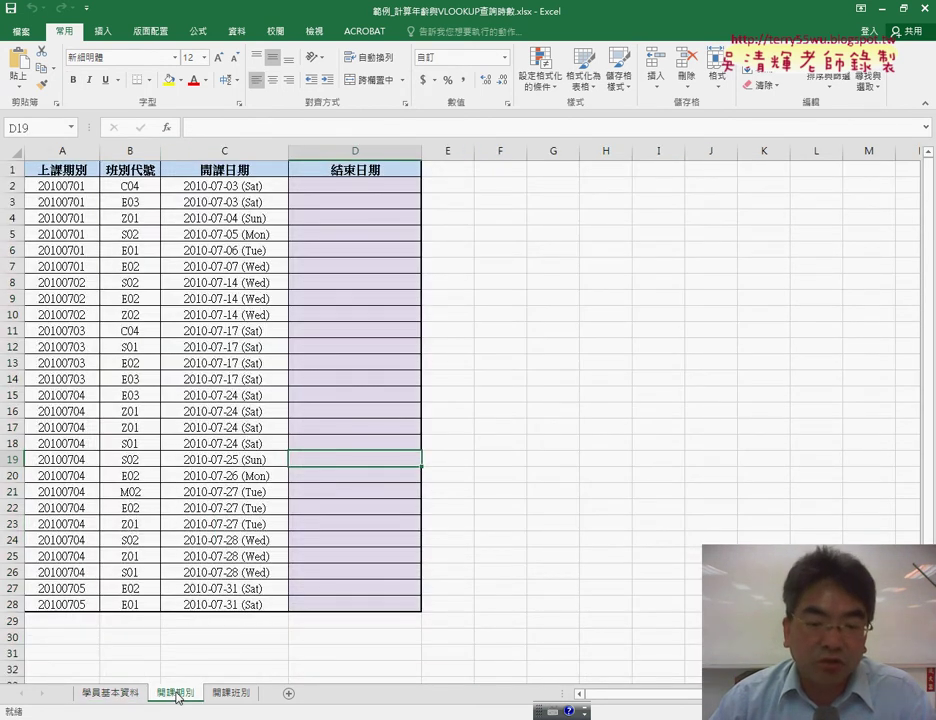
{"action": "left_click", "coordinate": [373, 187]}
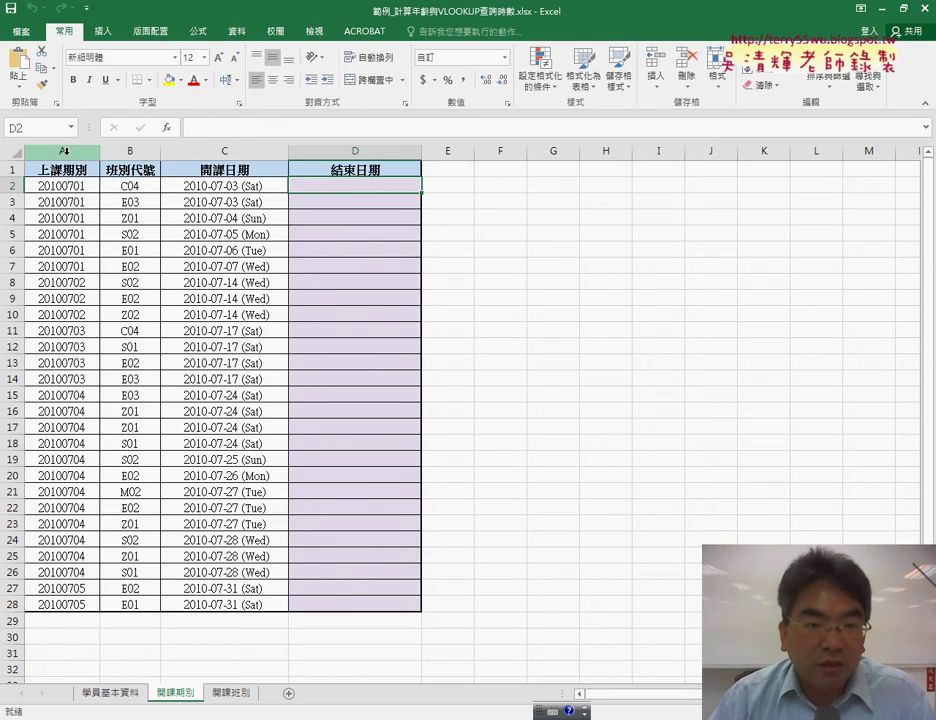
{"action": "left_click", "coordinate": [142, 187]}
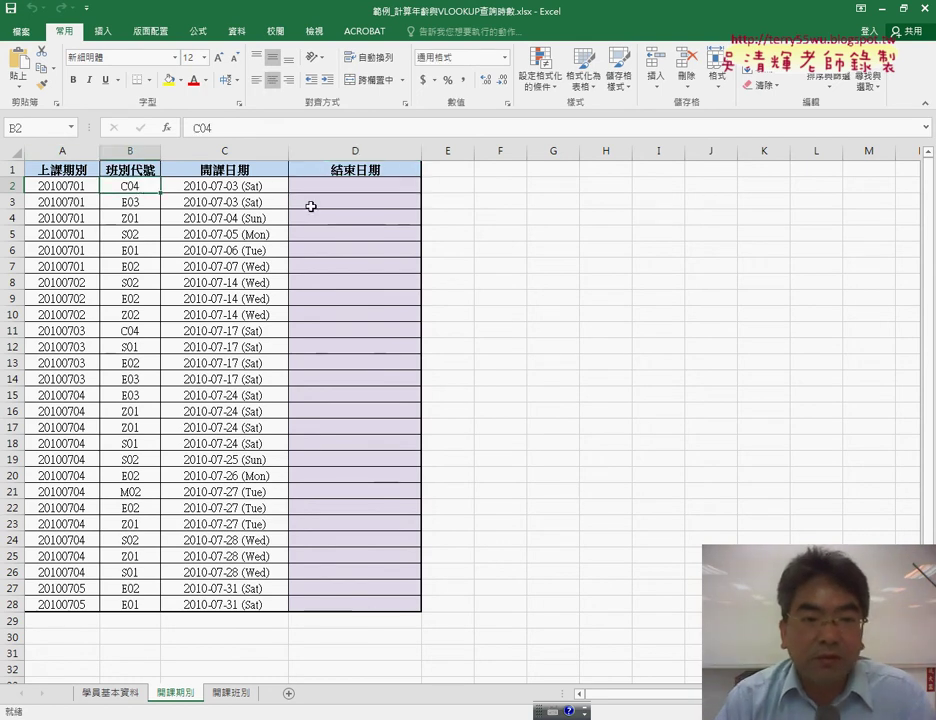
{"action": "left_click", "coordinate": [245, 188]}
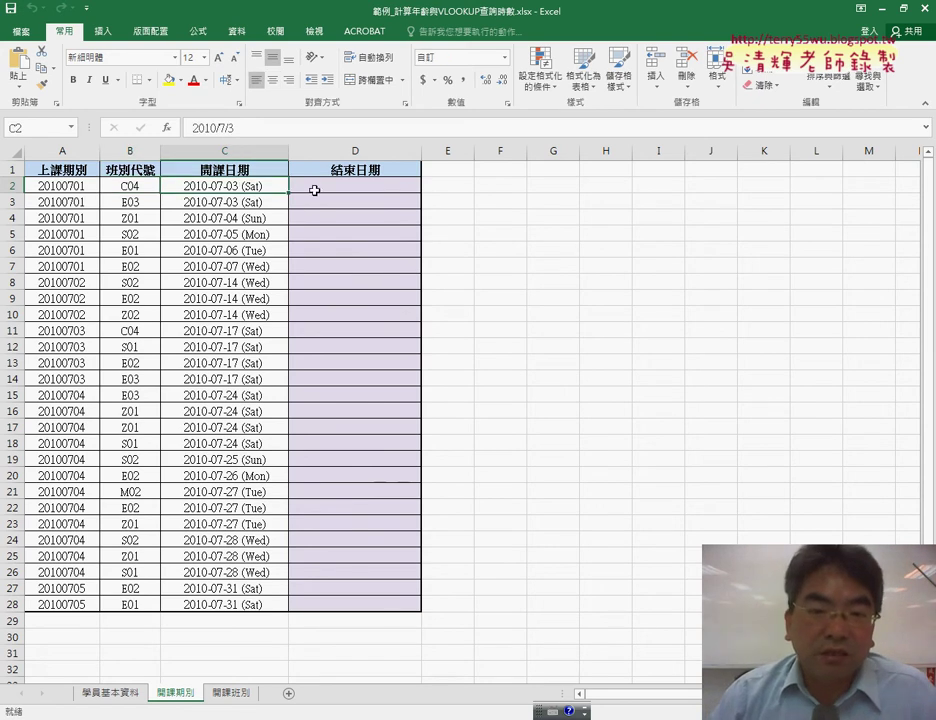
{"action": "left_click", "coordinate": [345, 186]}
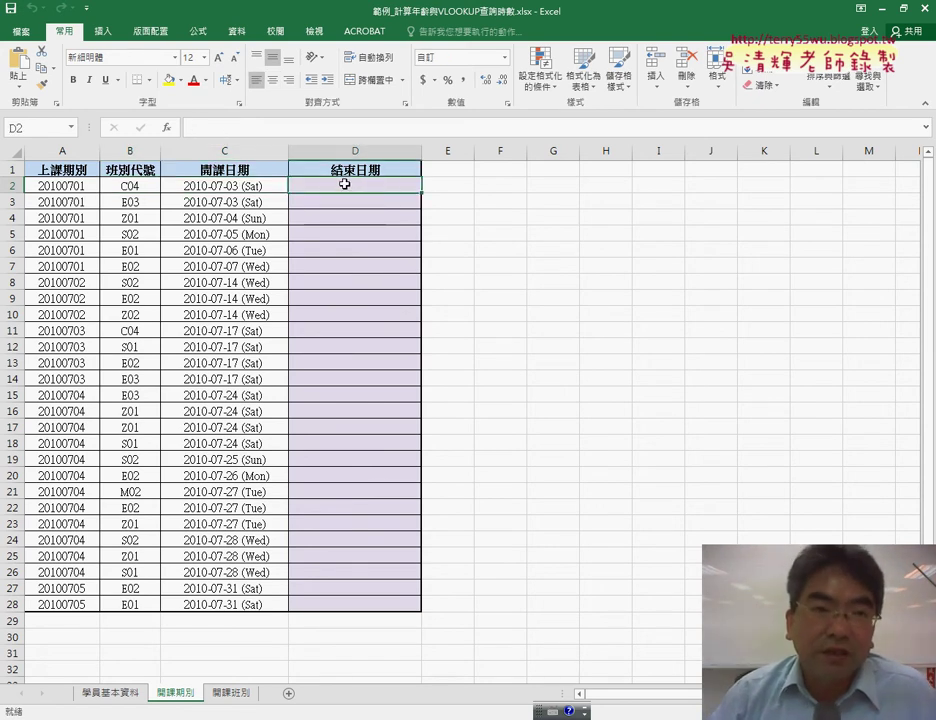
{"action": "left_click", "coordinate": [245, 188]}
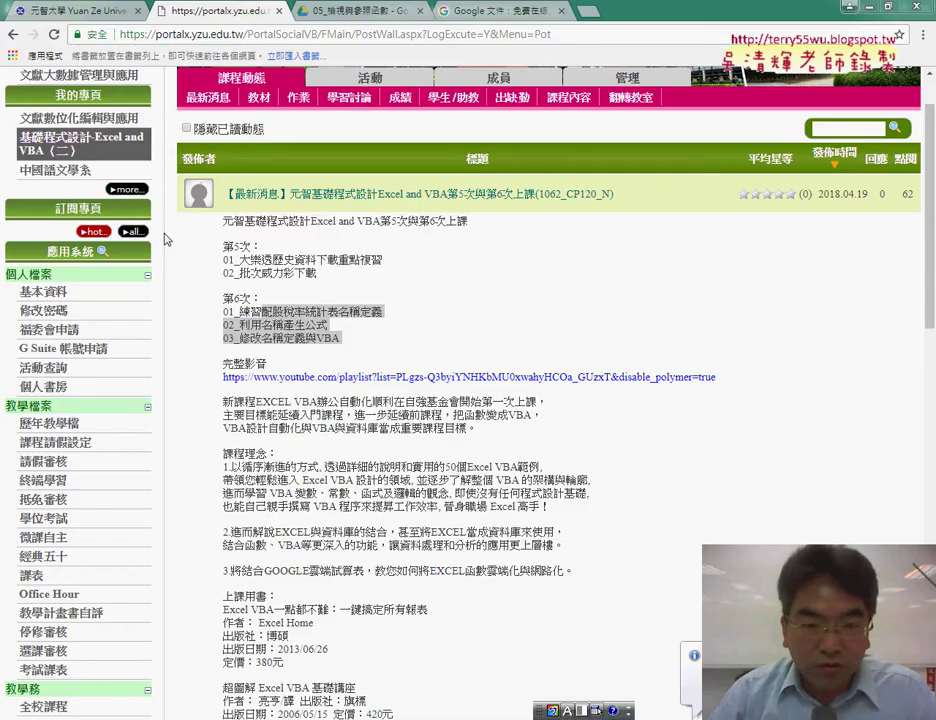
Scroll the portal course wall and highlight the 第4次 lesson topics.
{"action": "left_click_drag", "start_coordinate": [283, 311], "coordinate": [341, 337]}
{"action": "scroll", "coordinate": [303, 407], "scroll_direction": "down", "scroll_amount": 2}
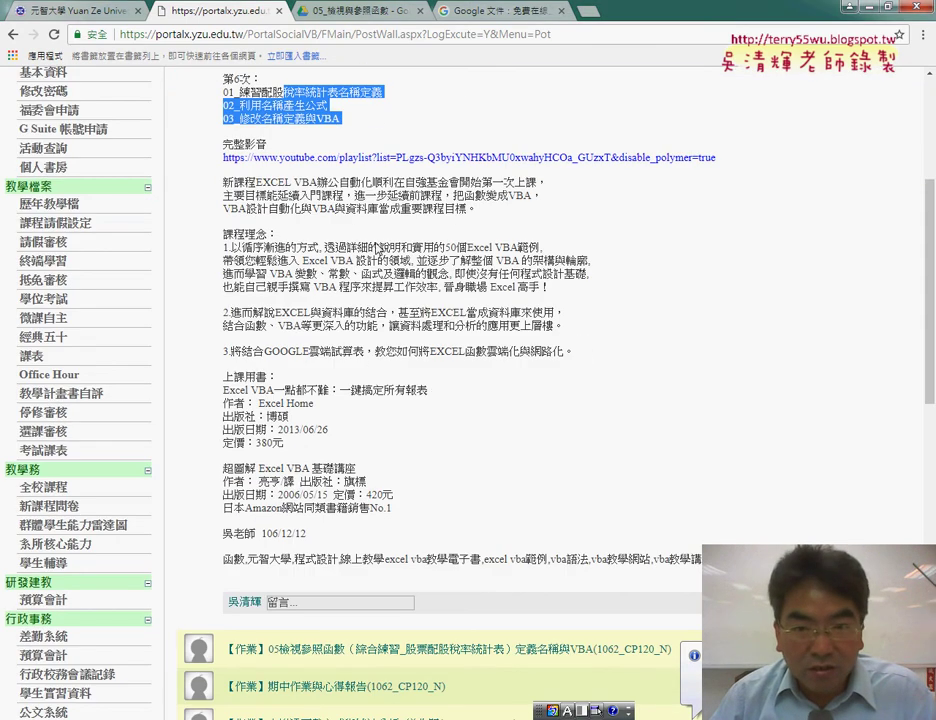
{"action": "scroll", "coordinate": [378, 247], "scroll_direction": "up", "scroll_amount": 3}
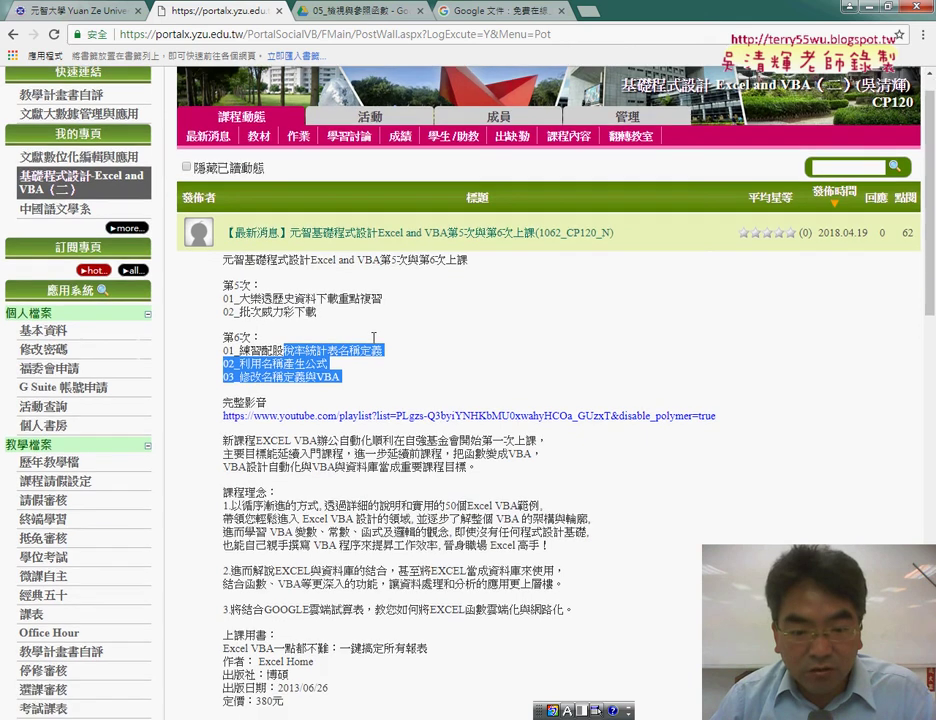
{"action": "scroll", "coordinate": [373, 338], "scroll_direction": "down", "scroll_amount": 10}
{"action": "scroll", "coordinate": [381, 338], "scroll_direction": "down", "scroll_amount": 2}
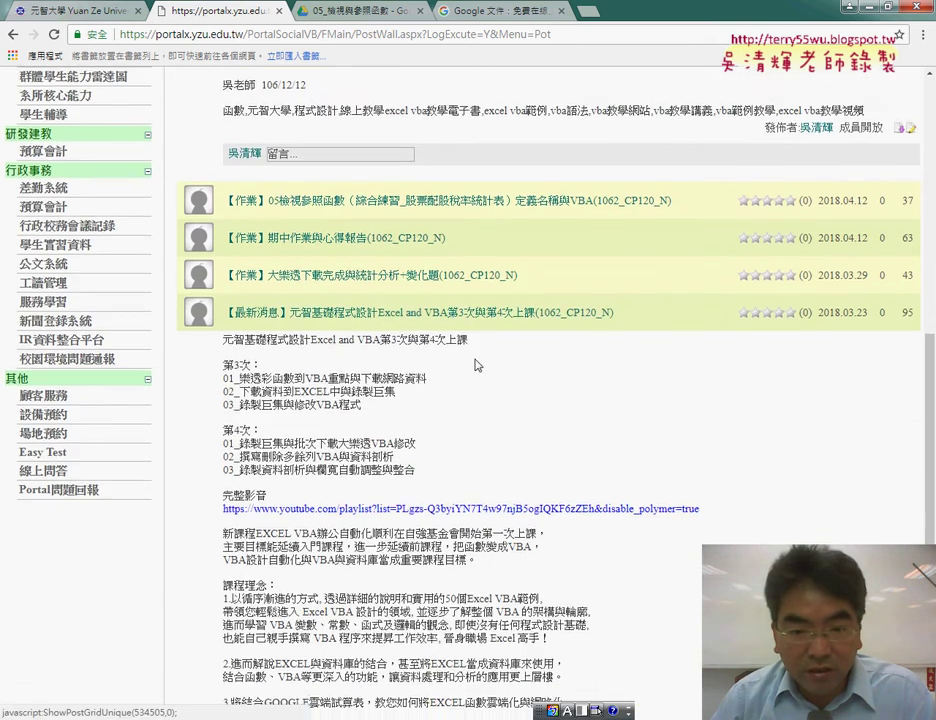
{"action": "mouse_move", "coordinate": [262, 168]}
{"action": "left_mouse_down"}
{"action": "mouse_move", "coordinate": [322, 195]}
{"action": "mouse_move", "coordinate": [375, 276]}
{"action": "left_mouse_up"}
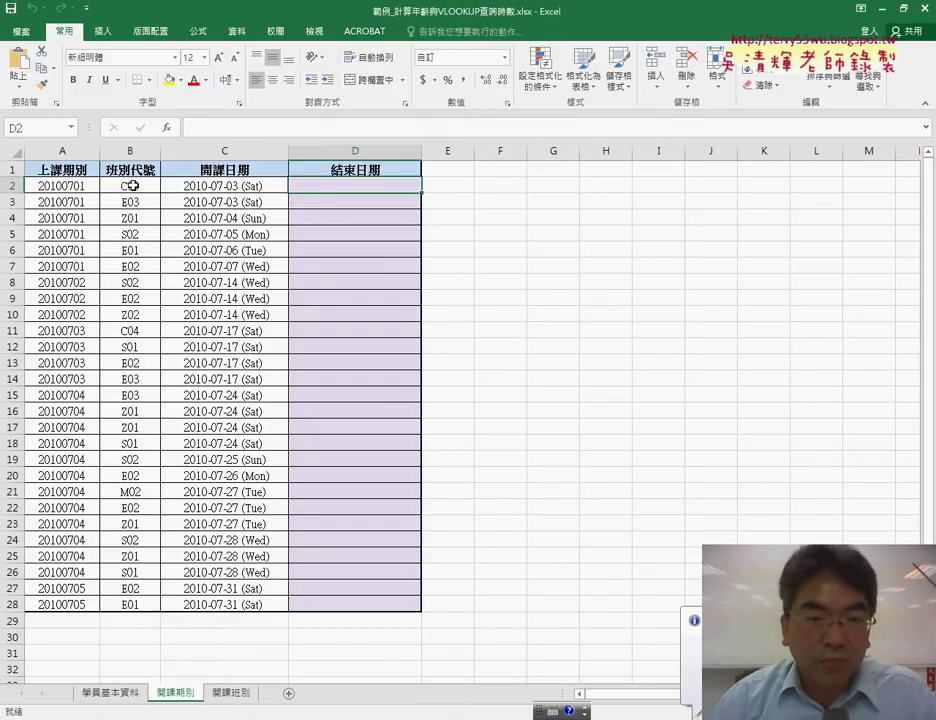
Check B2's class code C04, then trace C04's row to its 30 course hours in C5 on 開課班別.
{"action": "left_click", "coordinate": [136, 186]}
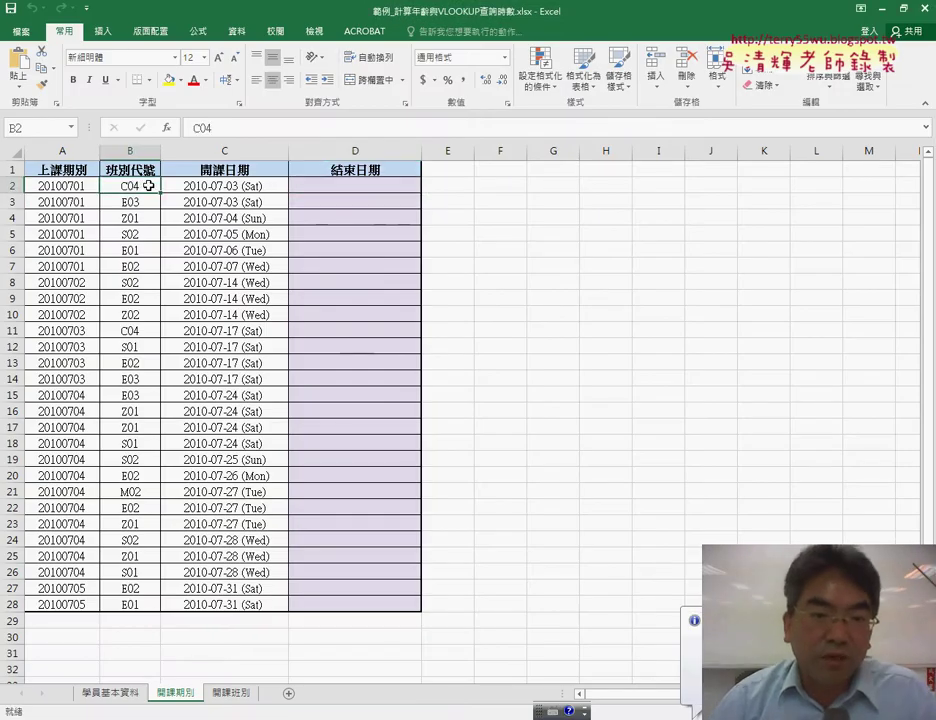
{"action": "left_click", "coordinate": [268, 194]}
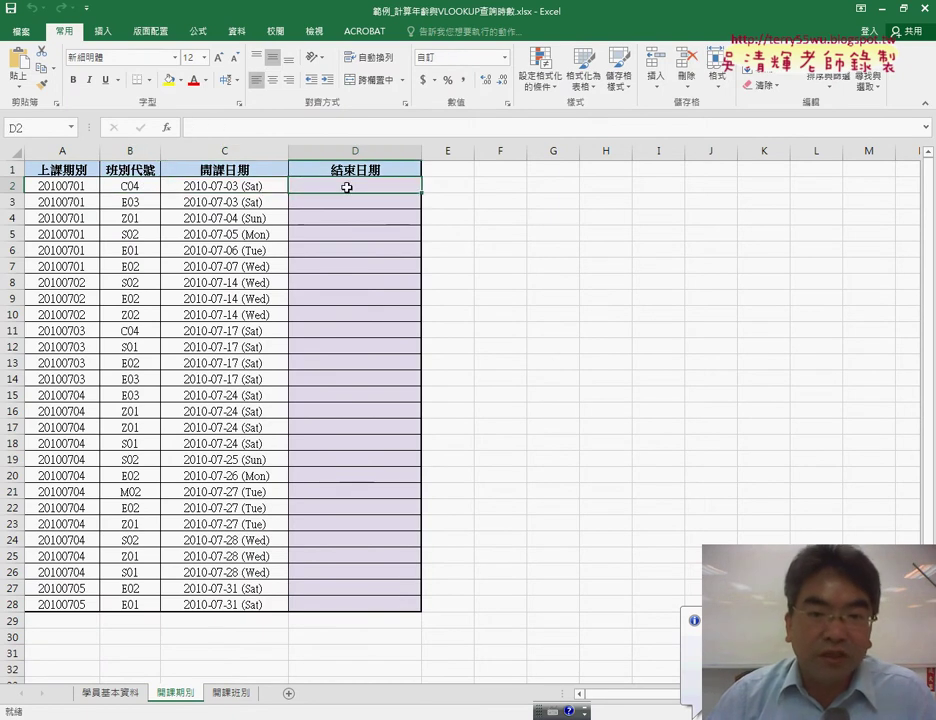
{"action": "left_click", "coordinate": [148, 190]}
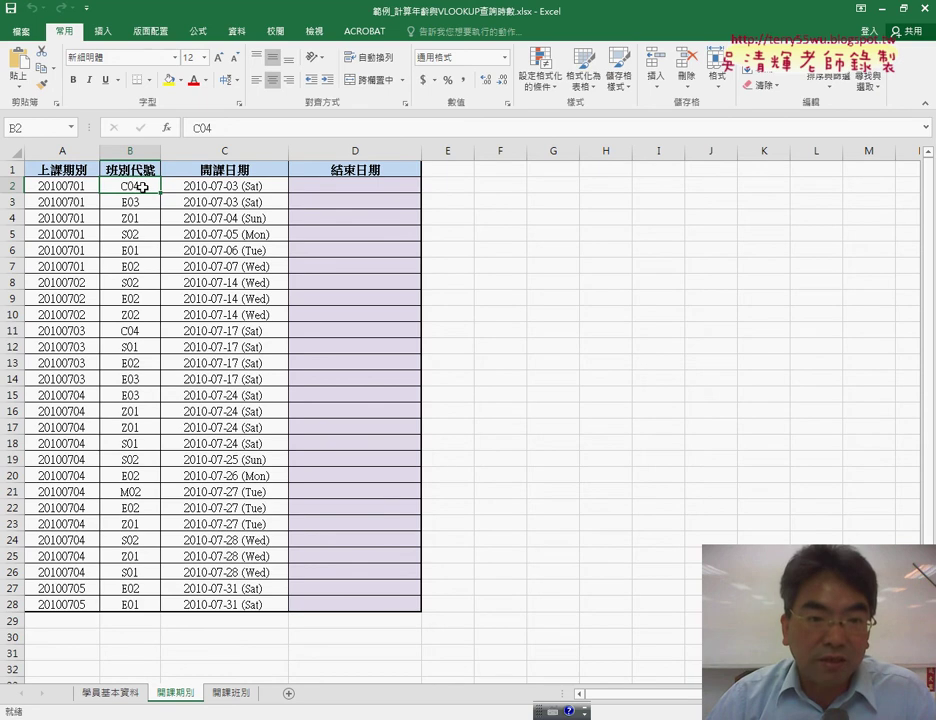
{"action": "left_click", "coordinate": [238, 698]}
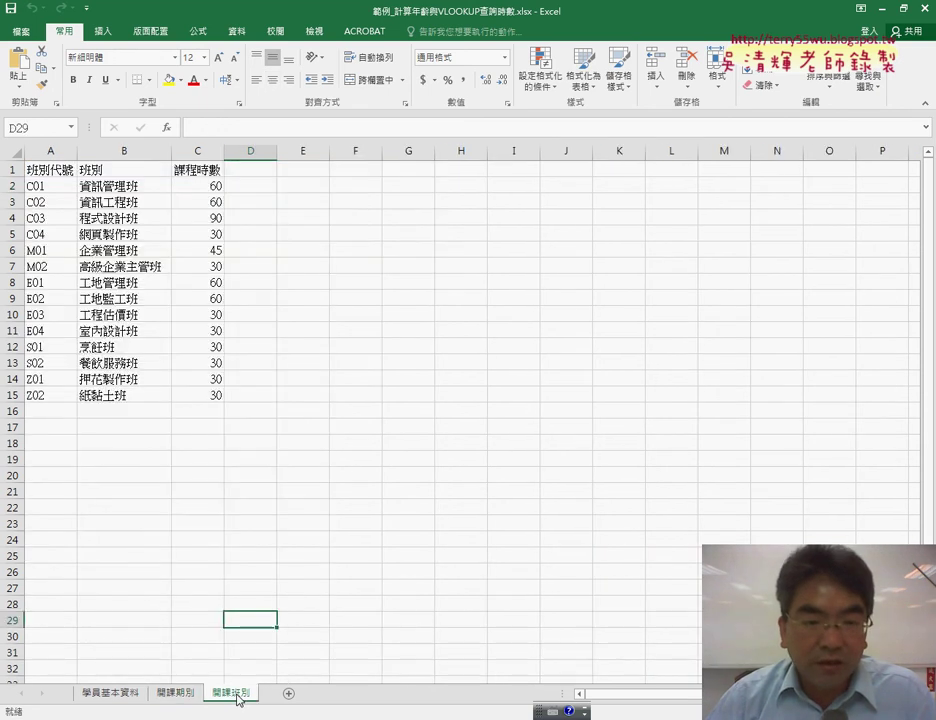
{"action": "left_click", "coordinate": [50, 235]}
{"action": "left_click_drag", "start_coordinate": [50, 235], "coordinate": [203, 238]}
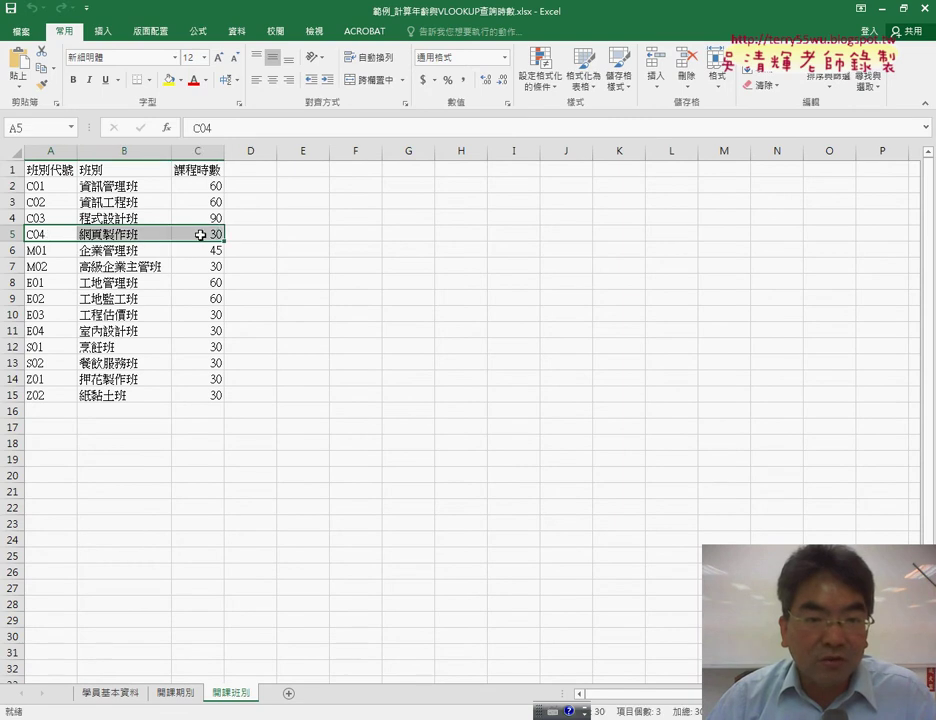
{"action": "left_click", "coordinate": [203, 239]}
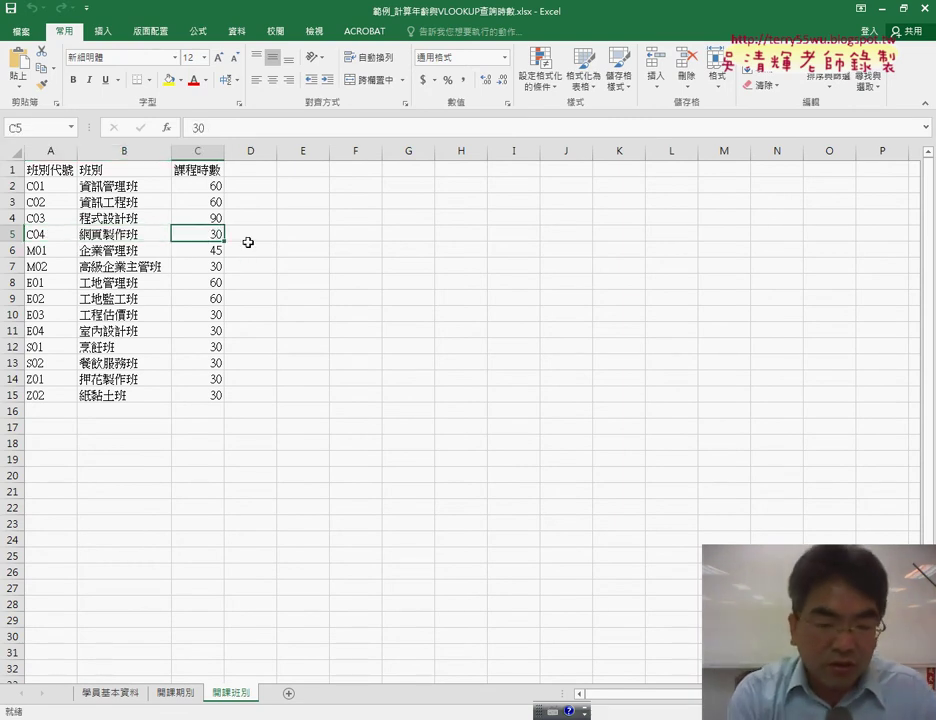
{"action": "left_click_drag", "start_coordinate": [228, 226], "coordinate": [224, 250]}
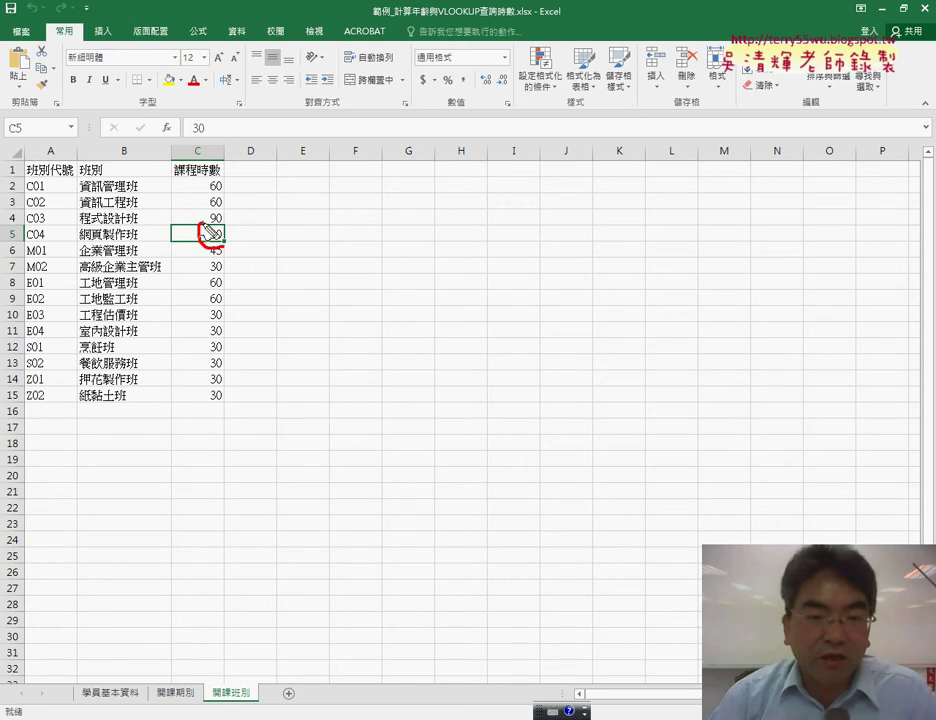
{"action": "mouse_move", "coordinate": [267, 190]}
{"action": "left_mouse_down"}
{"action": "mouse_move", "coordinate": [283, 206]}
{"action": "mouse_move", "coordinate": [272, 218]}
{"action": "left_mouse_up"}
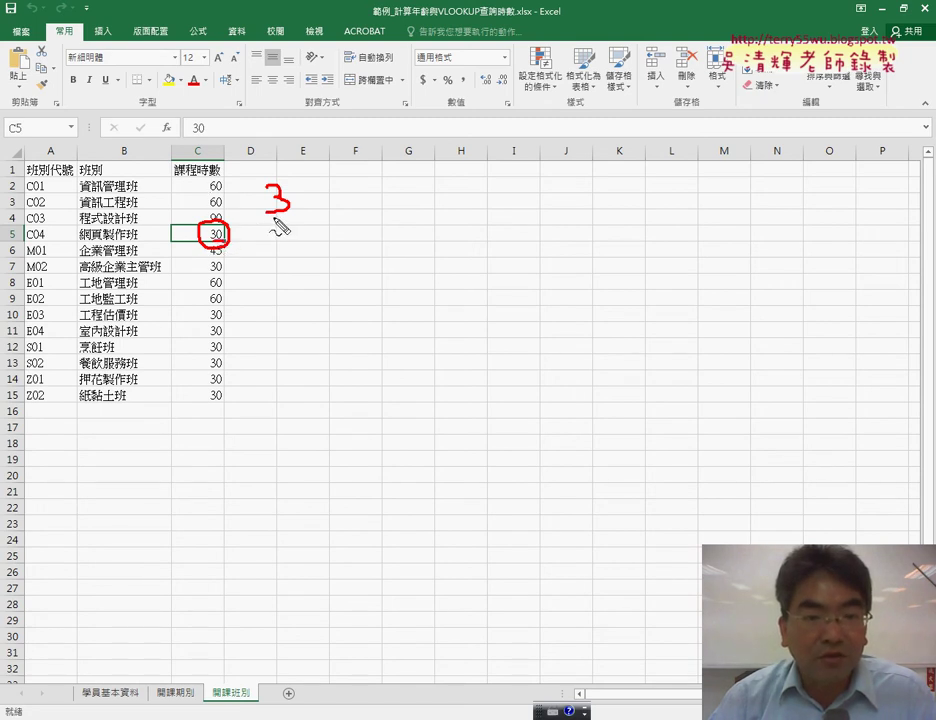
{"action": "left_click_drag", "start_coordinate": [265, 213], "coordinate": [290, 214]}
{"action": "left_click_drag", "start_coordinate": [266, 220], "coordinate": [290, 221]}
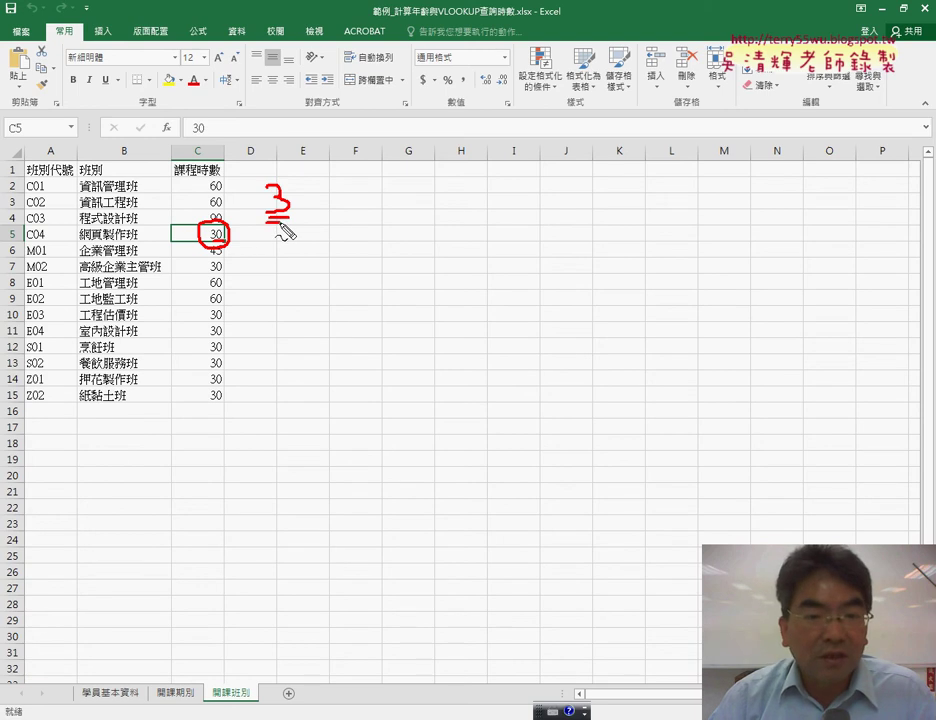
{"action": "left_click_drag", "start_coordinate": [216, 238], "coordinate": [249, 198]}
{"action": "mouse_move", "coordinate": [309, 219]}
{"action": "left_mouse_down"}
{"action": "mouse_move", "coordinate": [321, 218]}
{"action": "mouse_move", "coordinate": [336, 238]}
{"action": "mouse_move", "coordinate": [350, 219]}
{"action": "mouse_move", "coordinate": [360, 240]}
{"action": "left_mouse_up"}
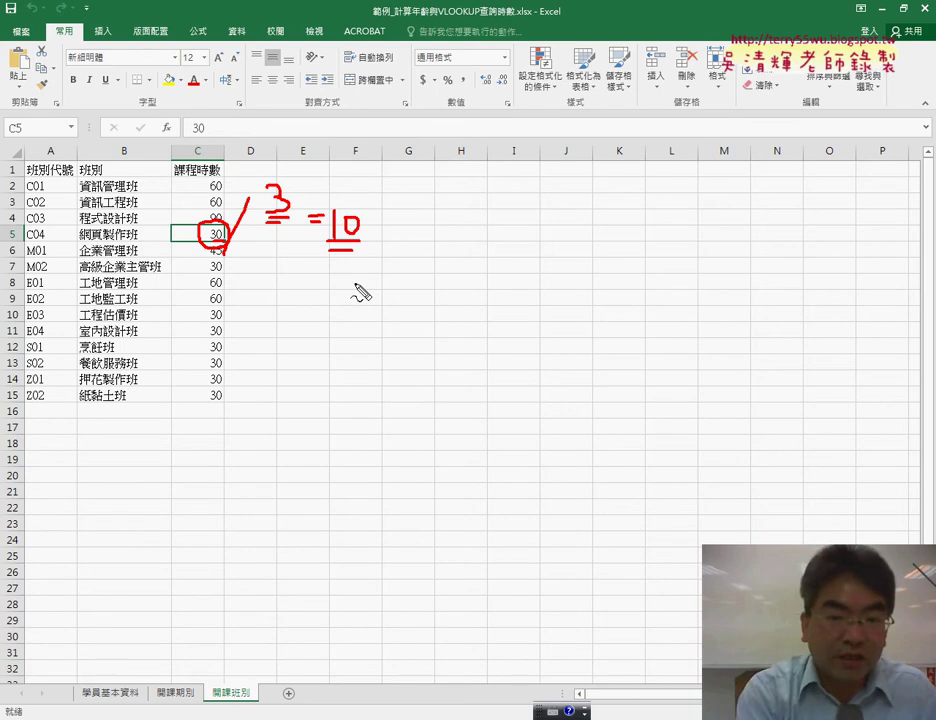
{"action": "key", "text": "Escape"}
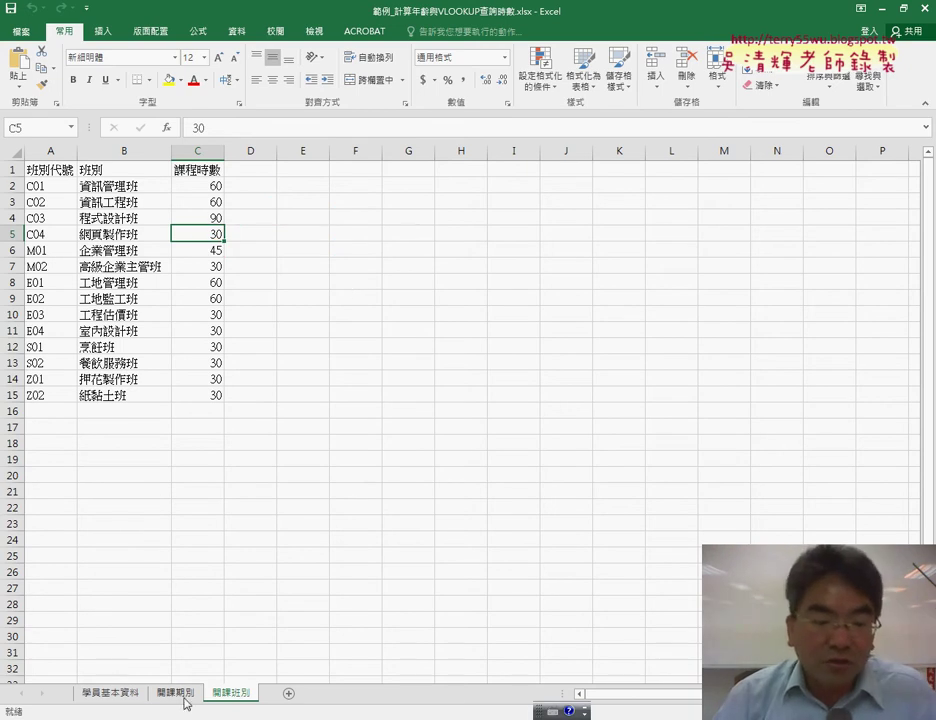
Recheck the 2010/7/3 start date on 開課期別, then select D5 in C04's row on 開課班別.
{"action": "left_click", "coordinate": [178, 693]}
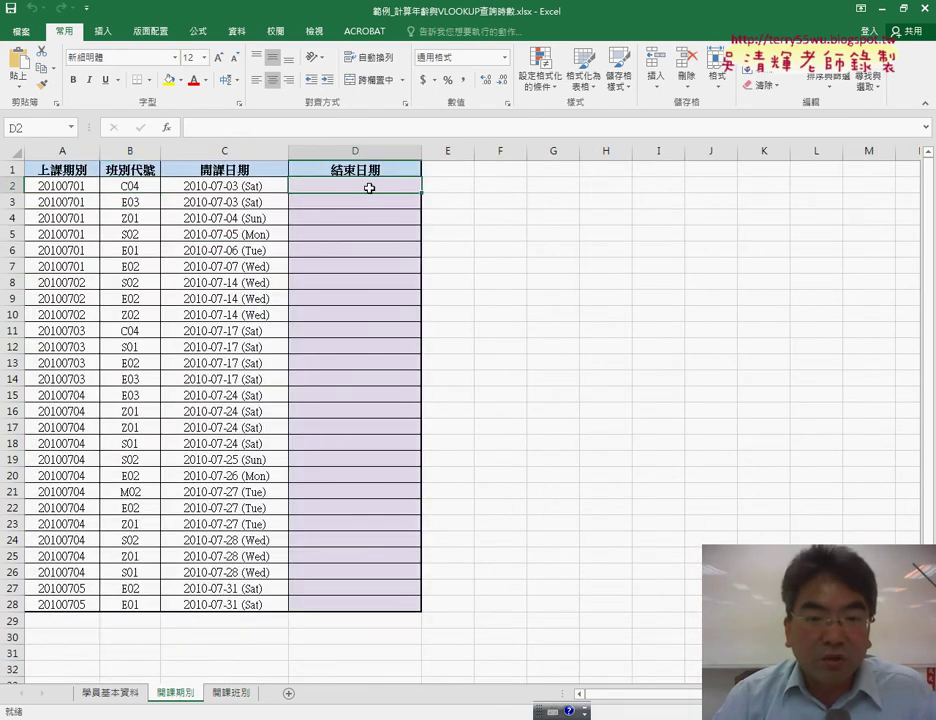
{"action": "left_click", "coordinate": [250, 188]}
{"action": "left_click", "coordinate": [249, 186]}
{"action": "left_click", "coordinate": [231, 692]}
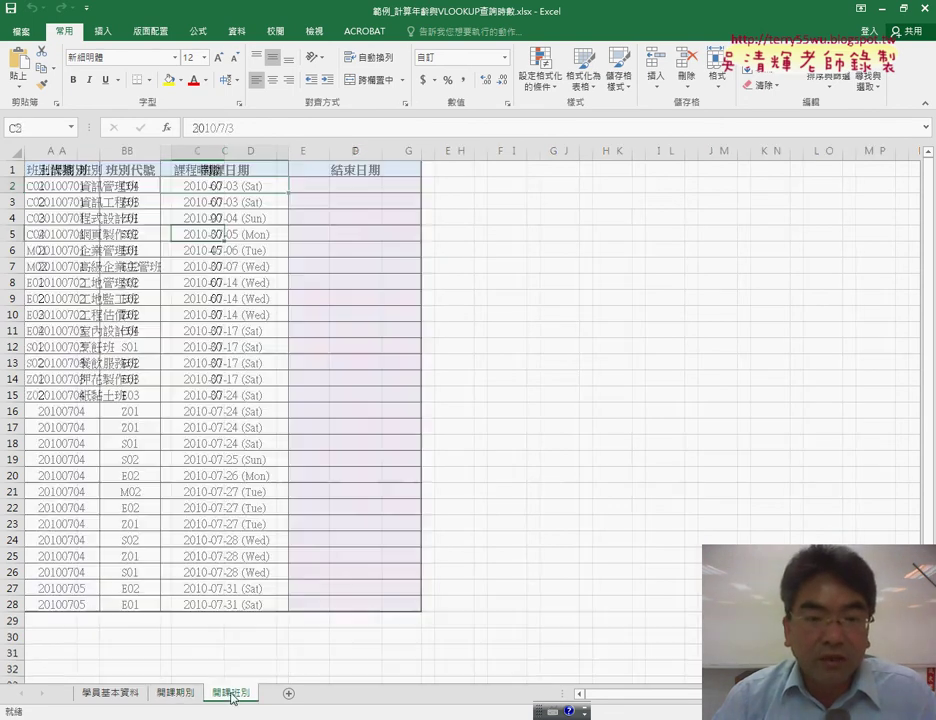
{"action": "left_click", "coordinate": [14, 234]}
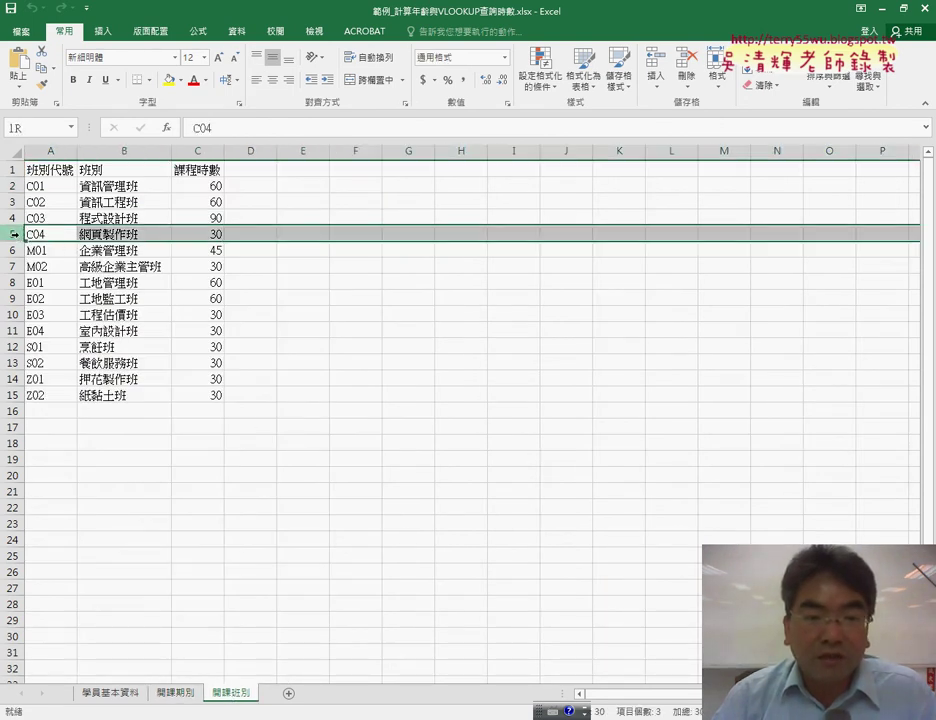
{"action": "left_click", "coordinate": [259, 233]}
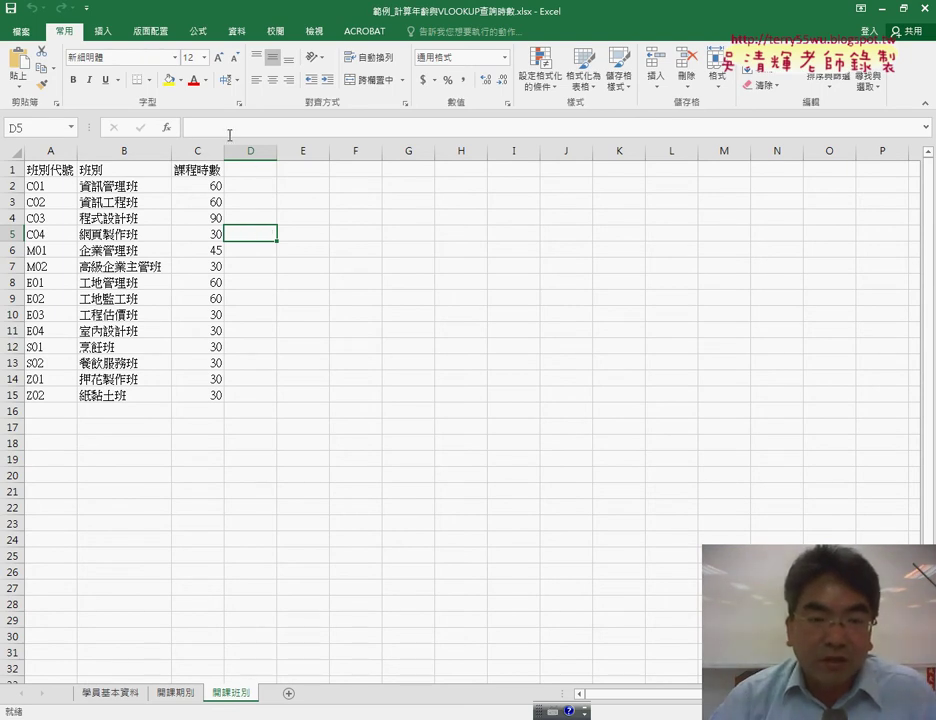
Enter =C5/3*7 in D5, converting C04's 30 hours to 70 days.
{"action": "type", "text": "="}
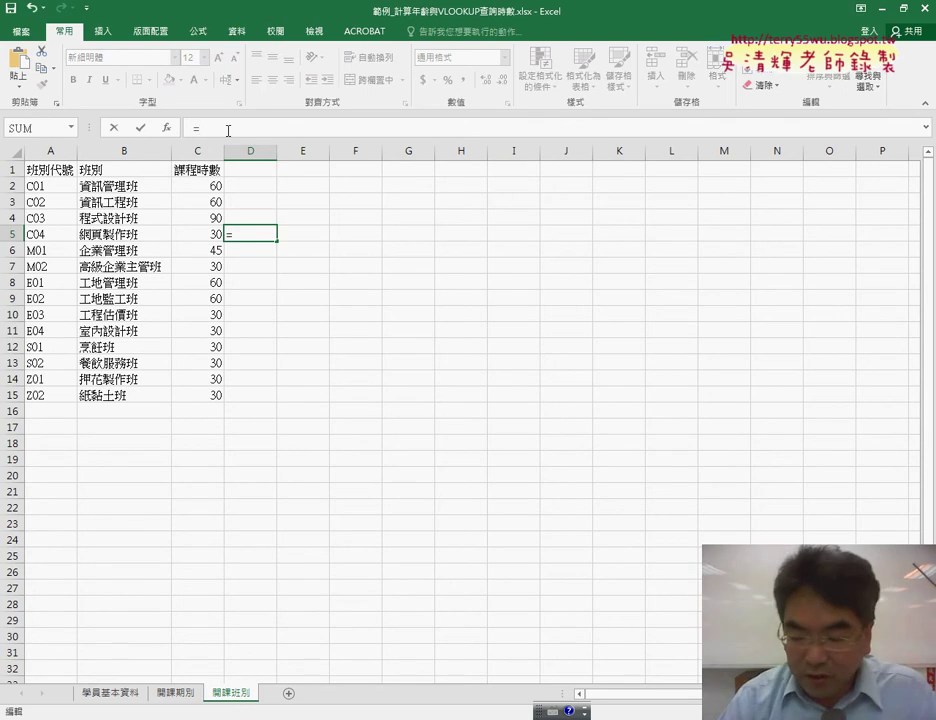
{"action": "type", "text": "30"}
{"action": "key", "text": "BackSpace"}
{"action": "key", "text": "BackSpace"}
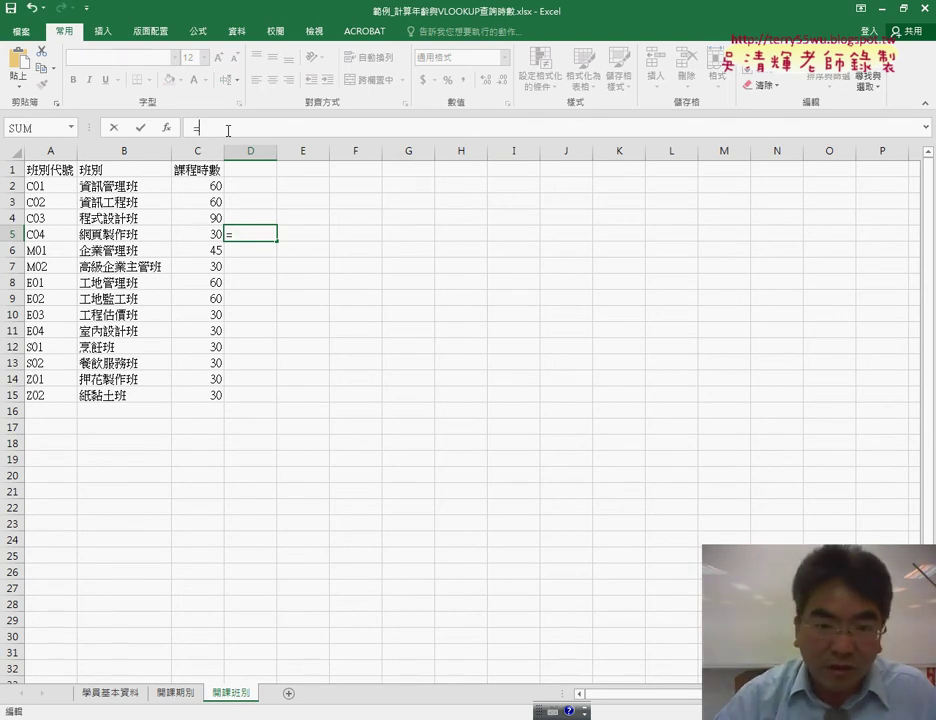
{"action": "left_click", "coordinate": [205, 236]}
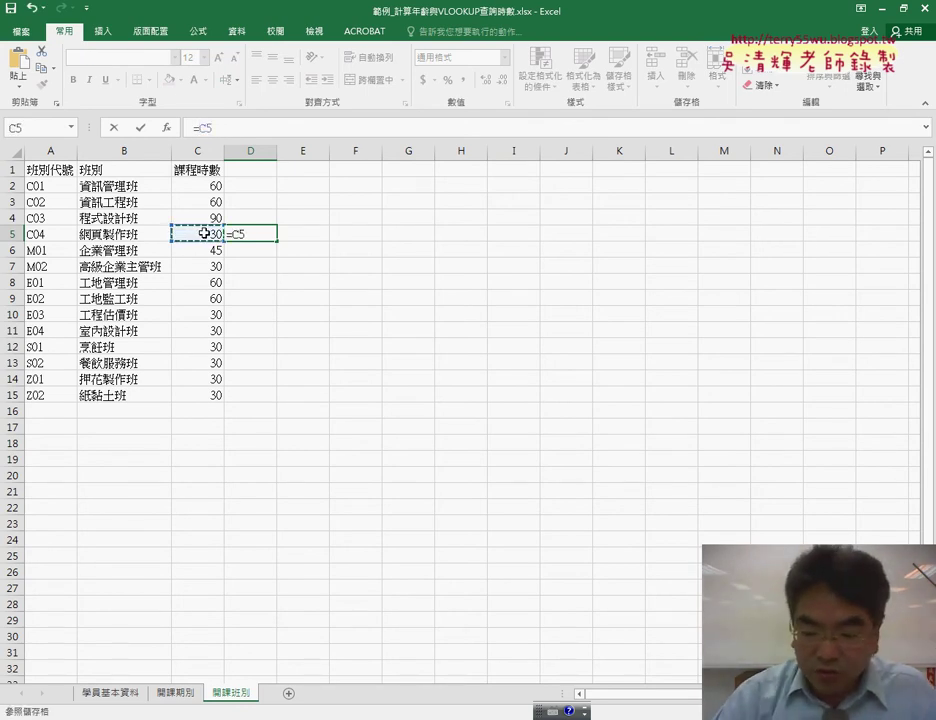
{"action": "type", "text": "/3"}
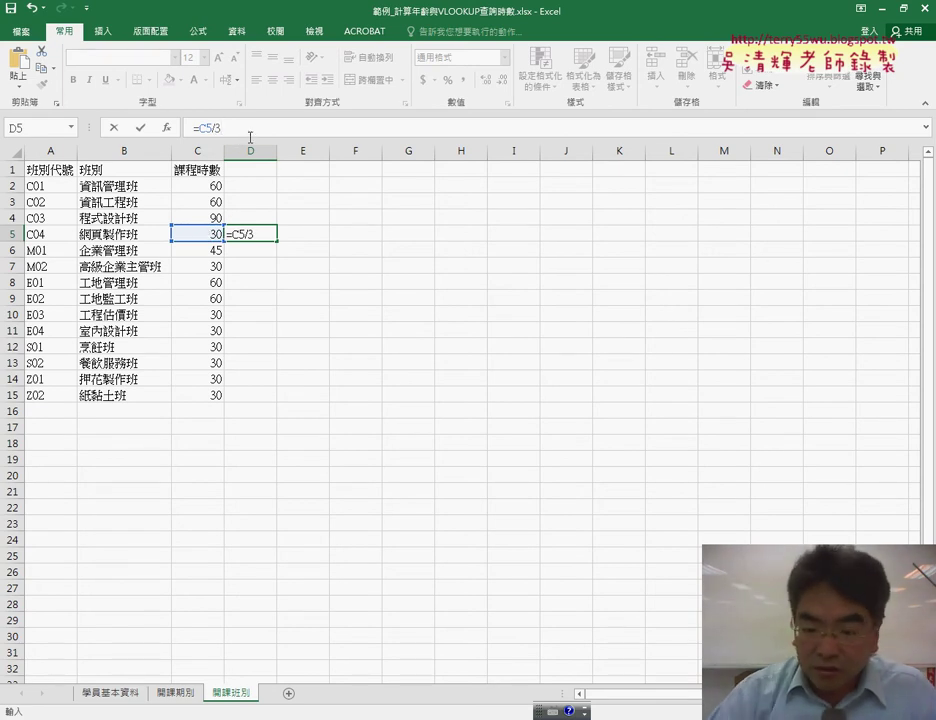
{"action": "type", "text": "*"}
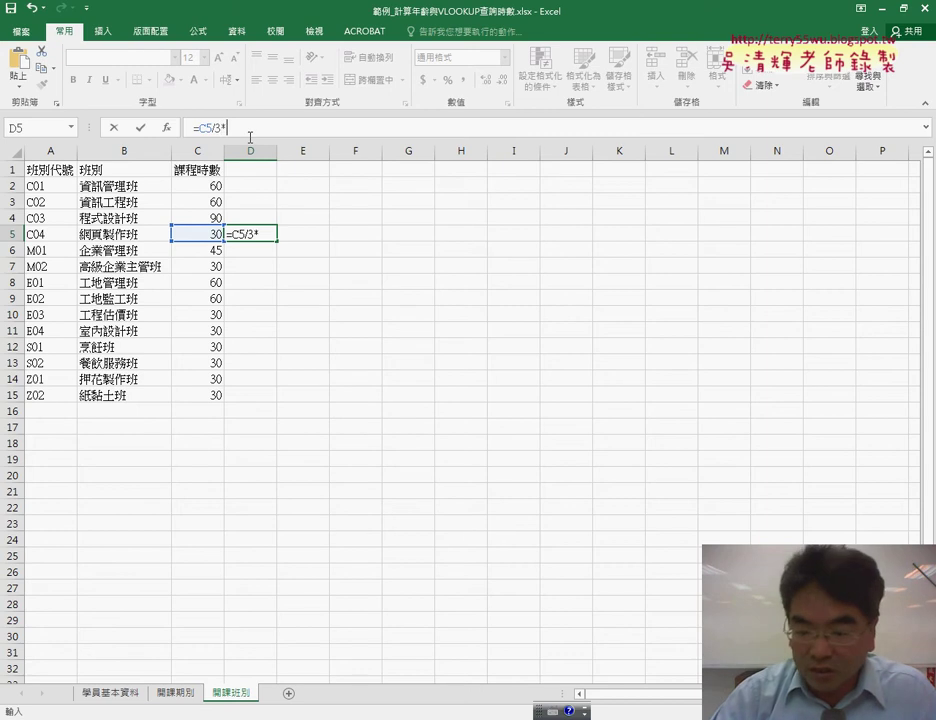
{"action": "type", "text": "7"}
{"action": "key", "text": "ctrl+Return"}
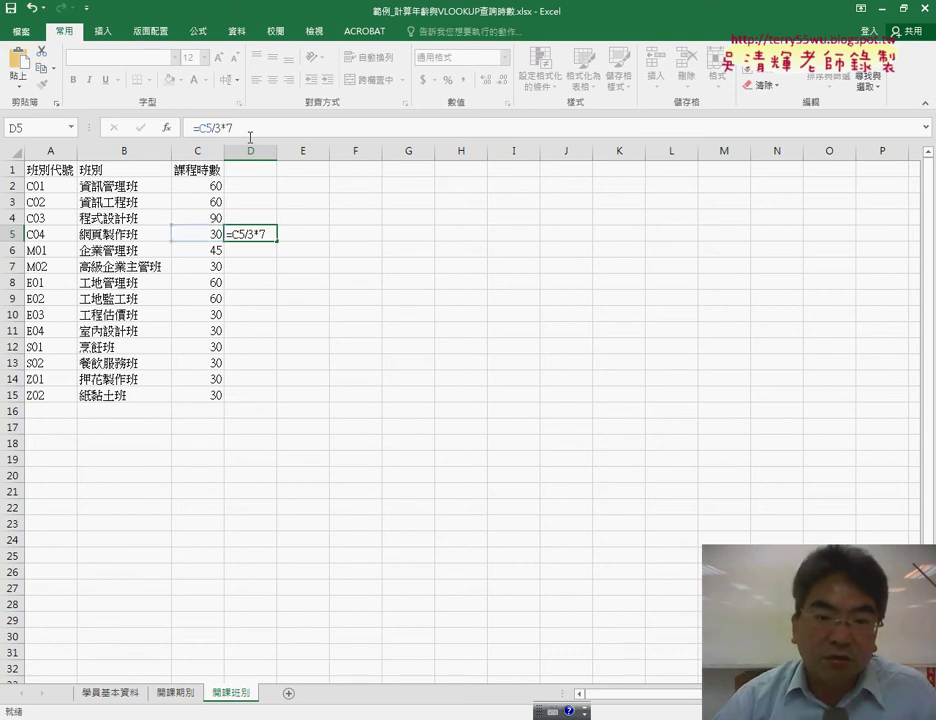
{"action": "key", "text": "Return"}
{"action": "left_click", "coordinate": [255, 235]}
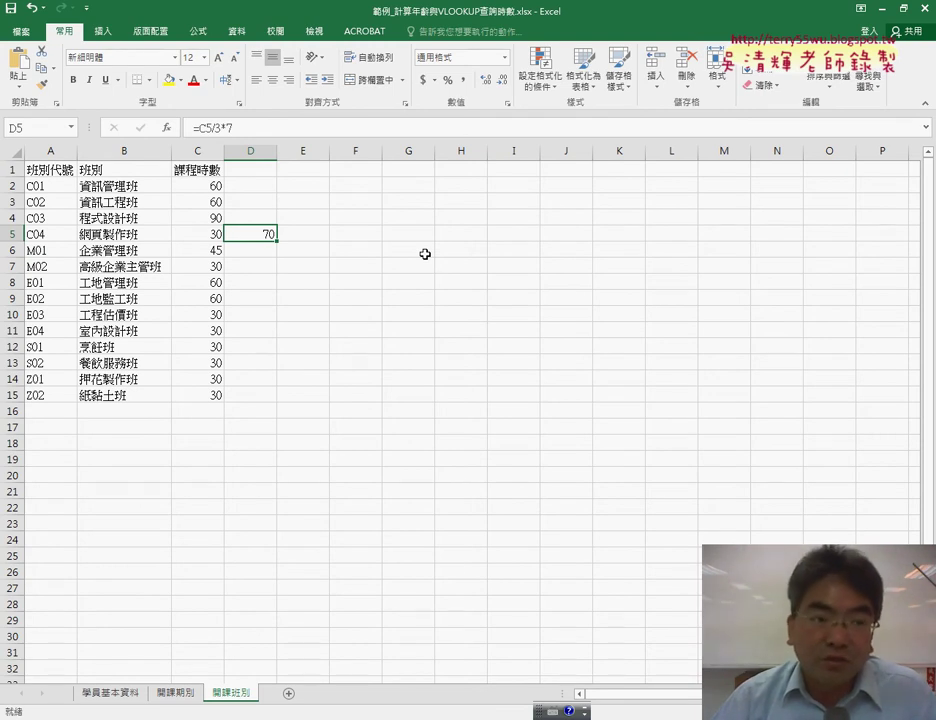
Correct D5 to =(C5/3-1)*7 so it returns 63 days.
{"action": "left_click", "coordinate": [174, 694]}
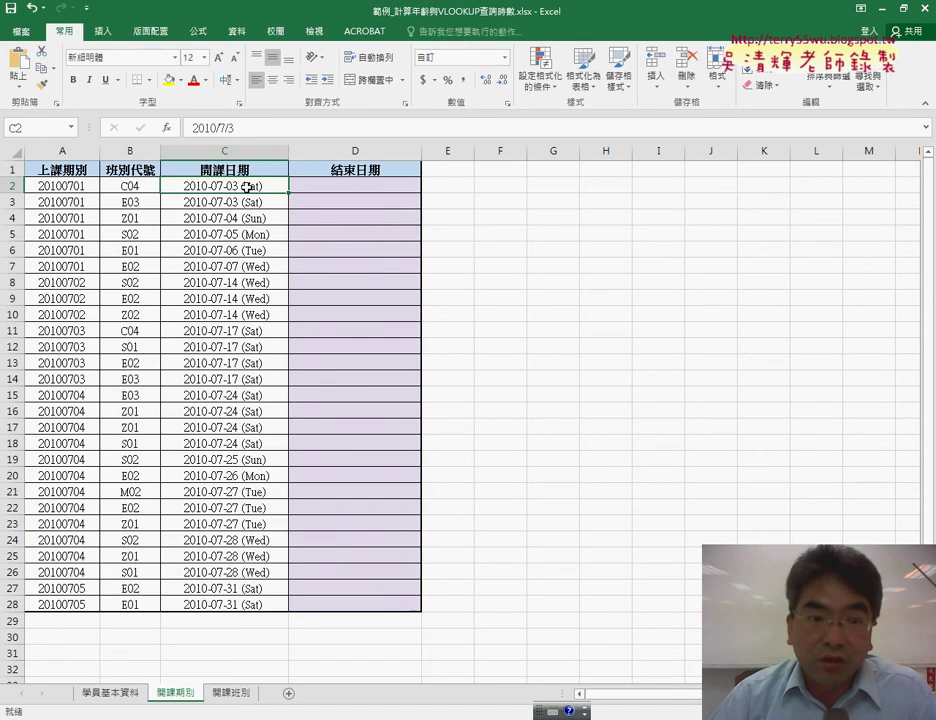
{"action": "left_click", "coordinate": [231, 692]}
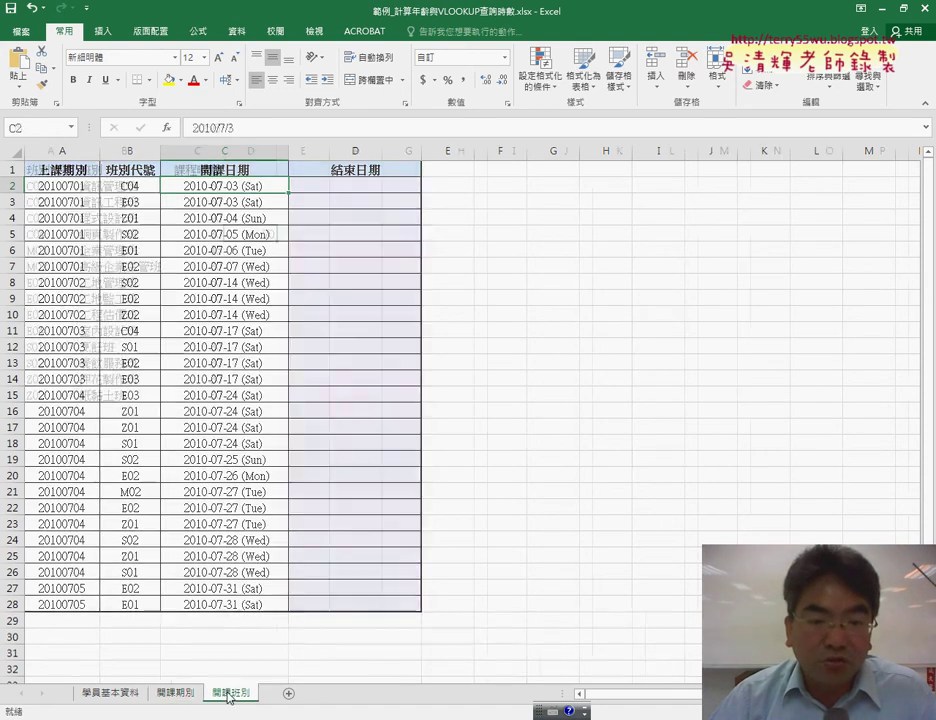
{"action": "left_click", "coordinate": [217, 127]}
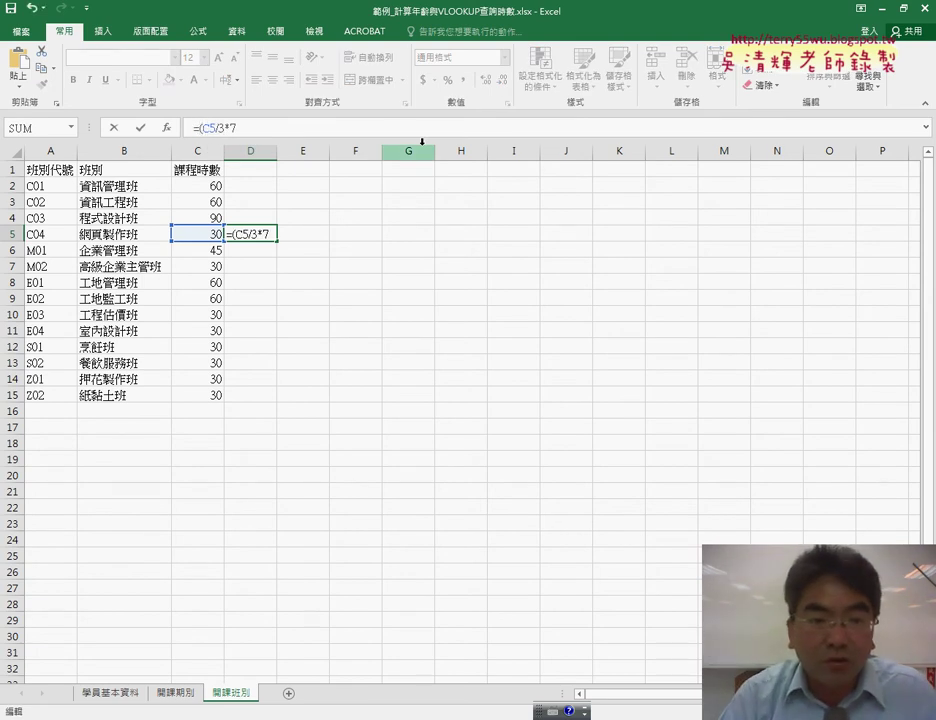
{"action": "type", "text": "("}
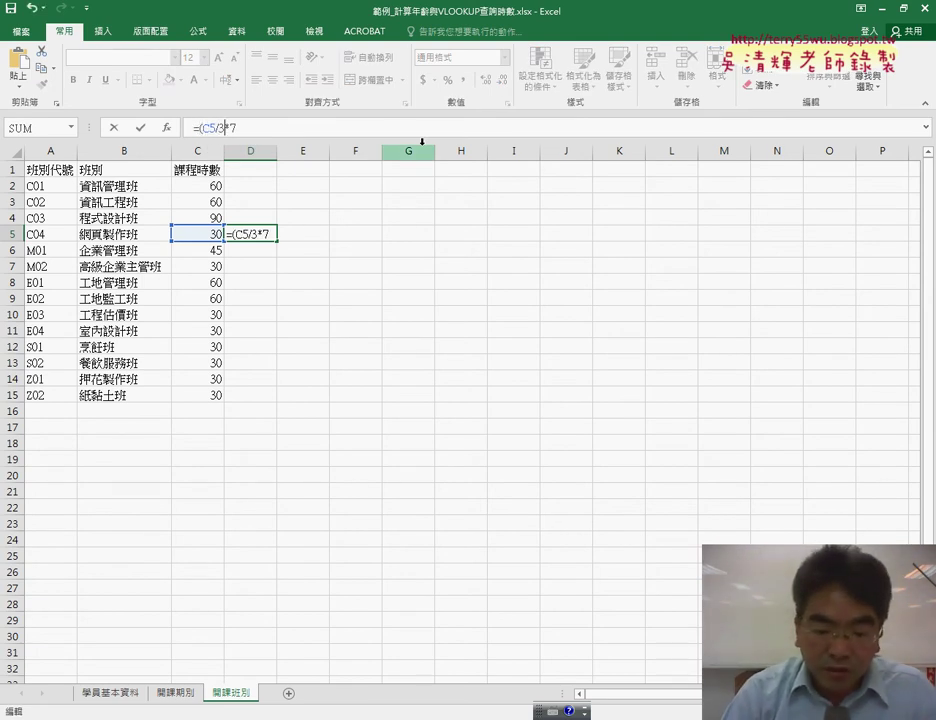
{"action": "type", "text": ")"}
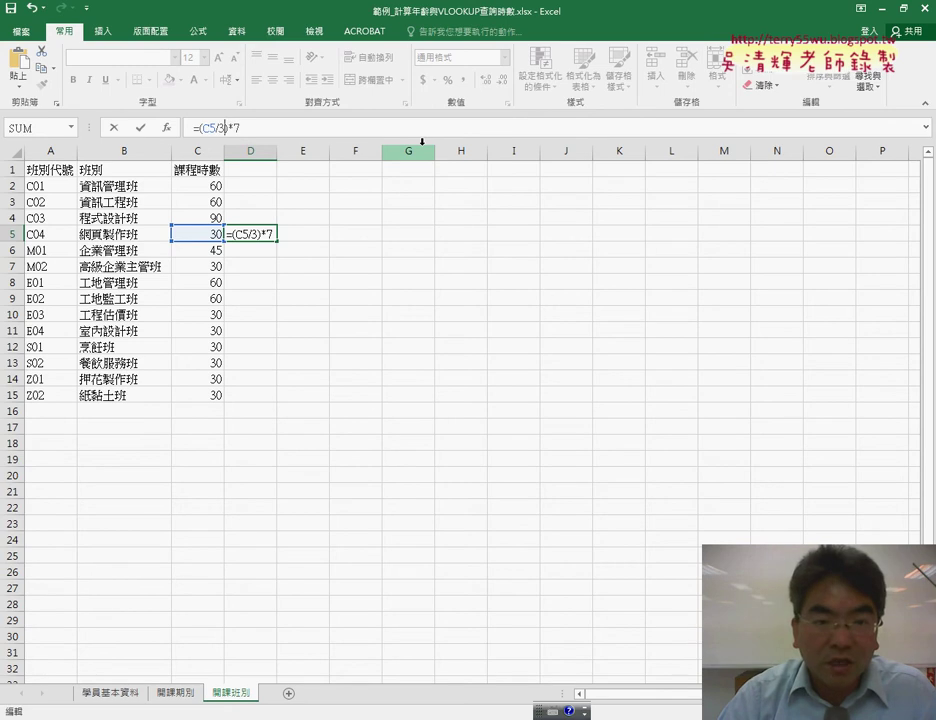
{"action": "type", "text": "-"}
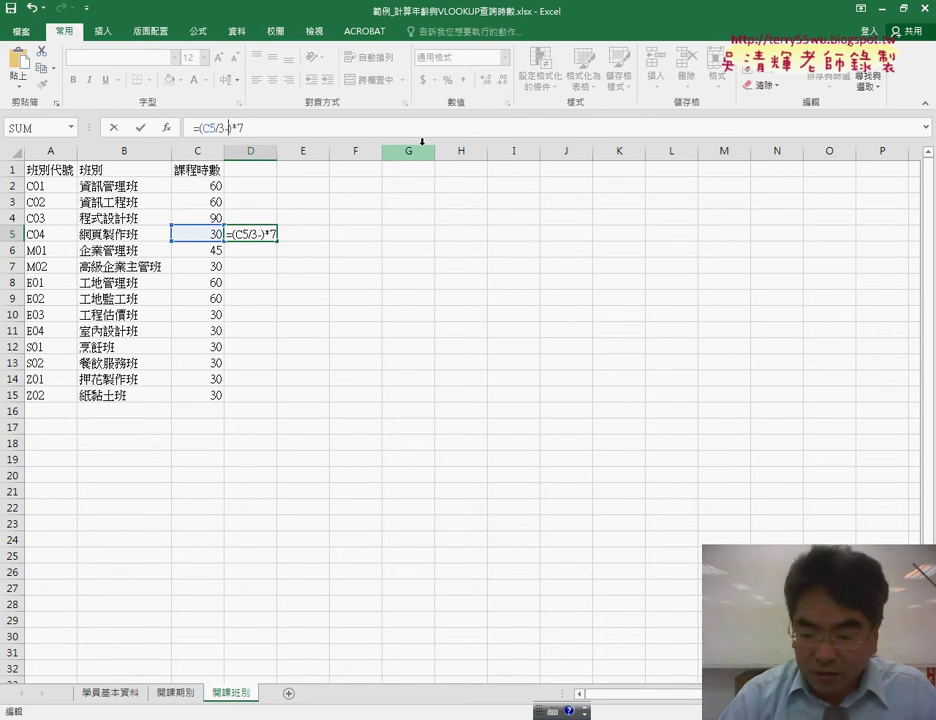
{"action": "type", "text": "1"}
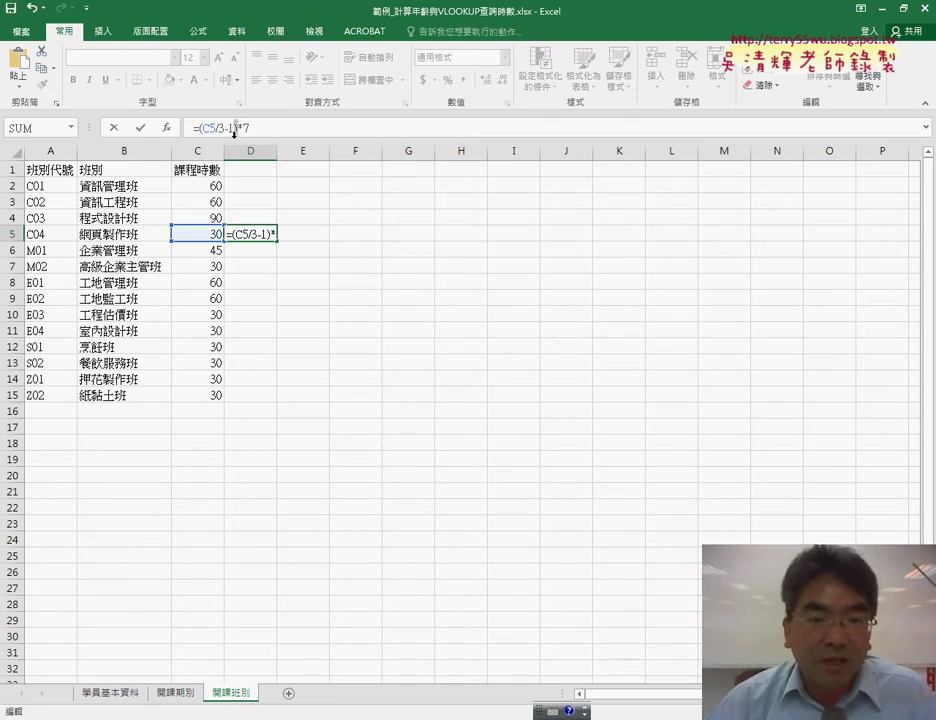
{"action": "left_click", "coordinate": [140, 128]}
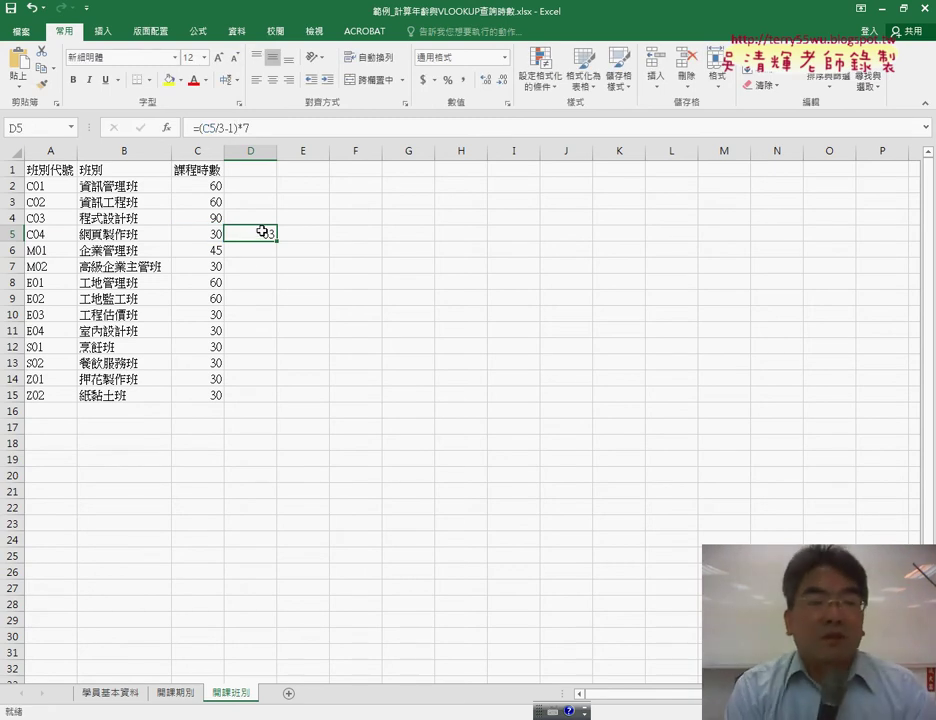
{"action": "left_click", "coordinate": [175, 692]}
Format C2 as 通用格式 to reveal serial 40362, then undo to restore the date.
{"action": "left_click", "coordinate": [365, 187]}
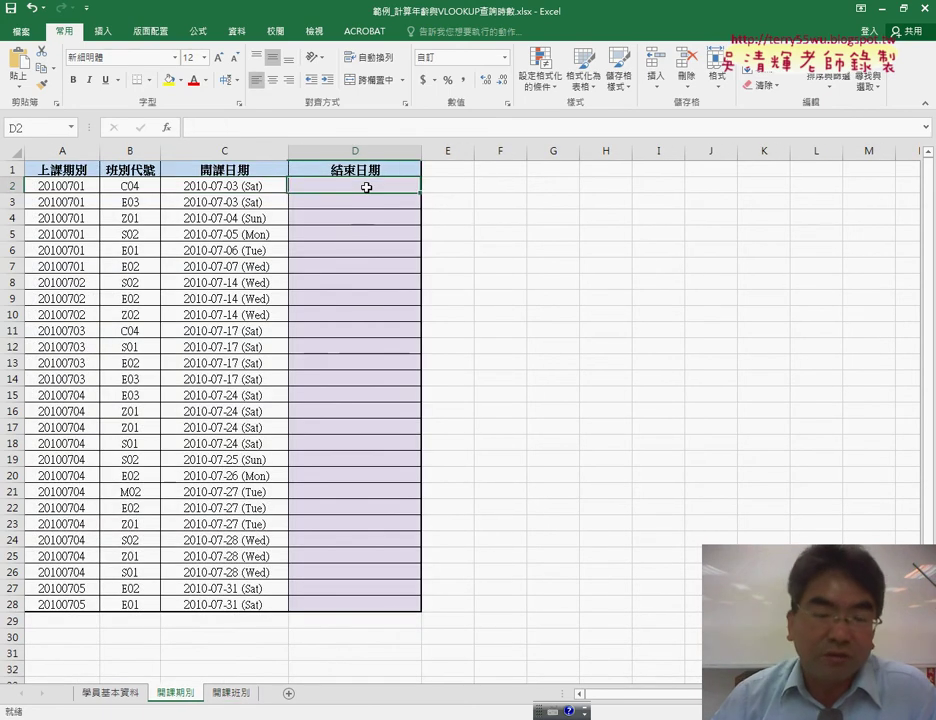
{"action": "left_click", "coordinate": [254, 187]}
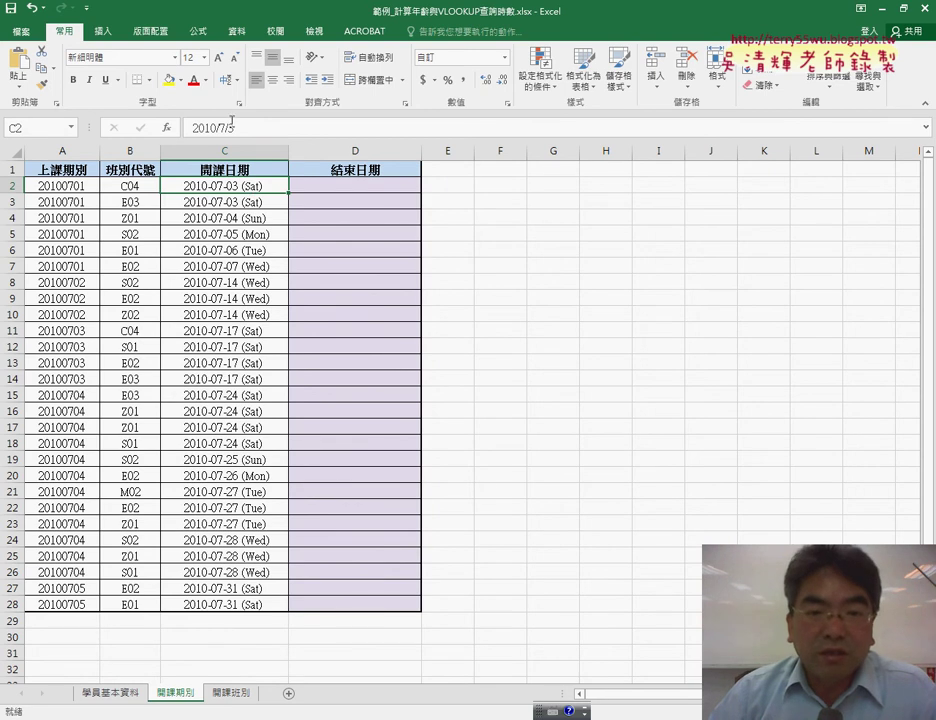
{"action": "right_click", "coordinate": [266, 186]}
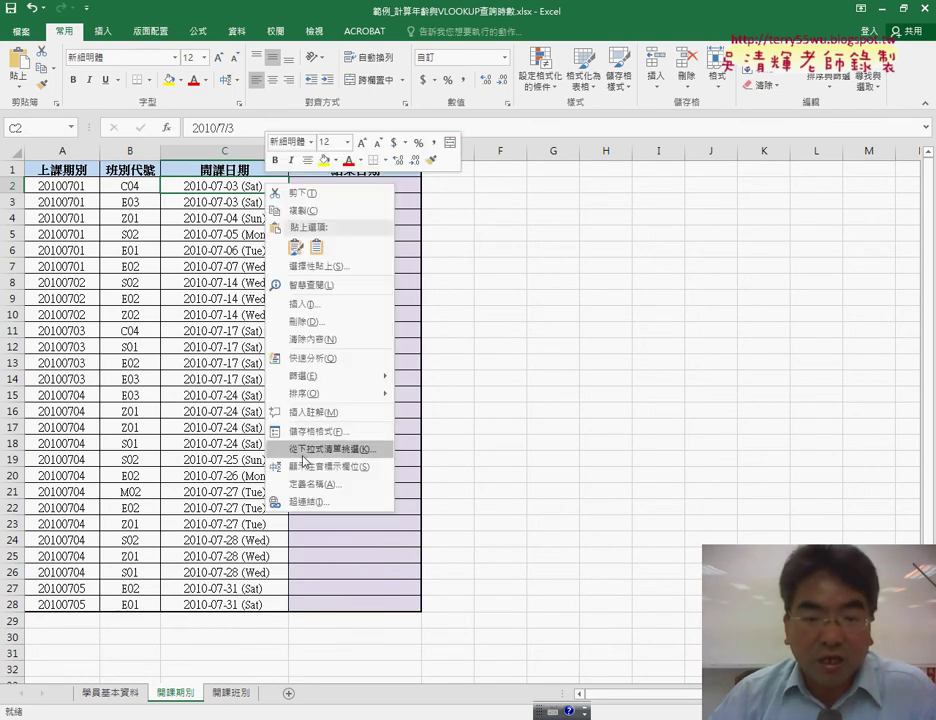
{"action": "left_click", "coordinate": [310, 427]}
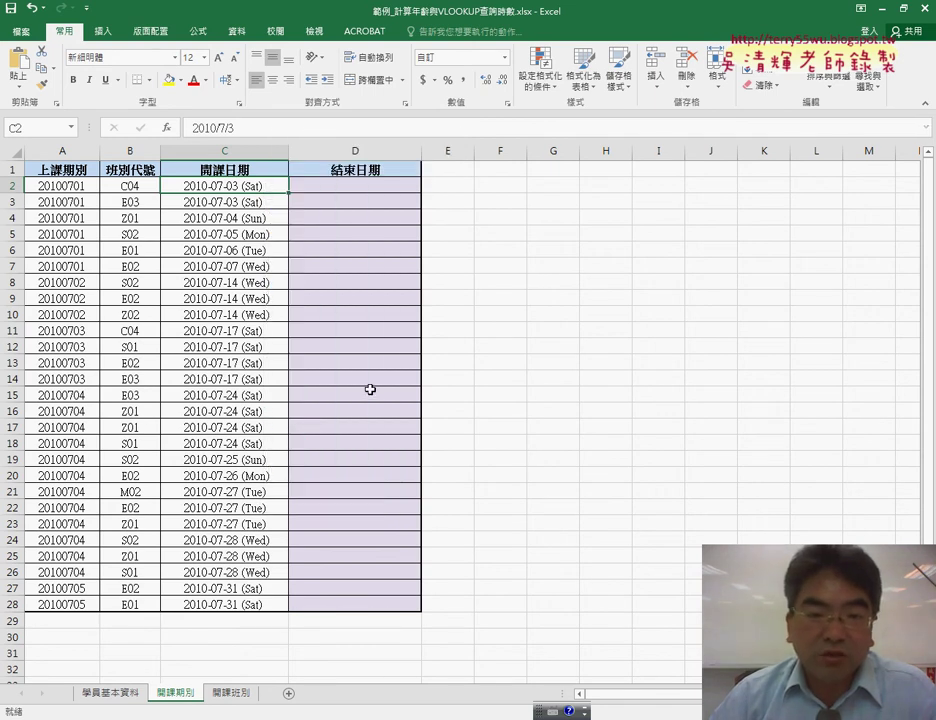
{"action": "left_click", "coordinate": [140, 297]}
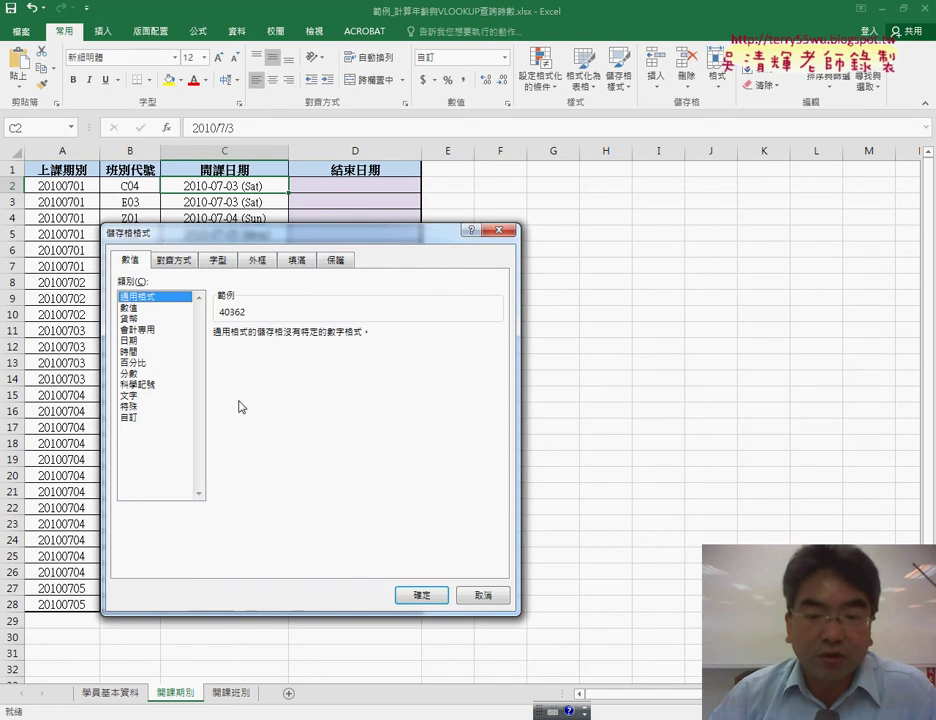
{"action": "left_click", "coordinate": [422, 595]}
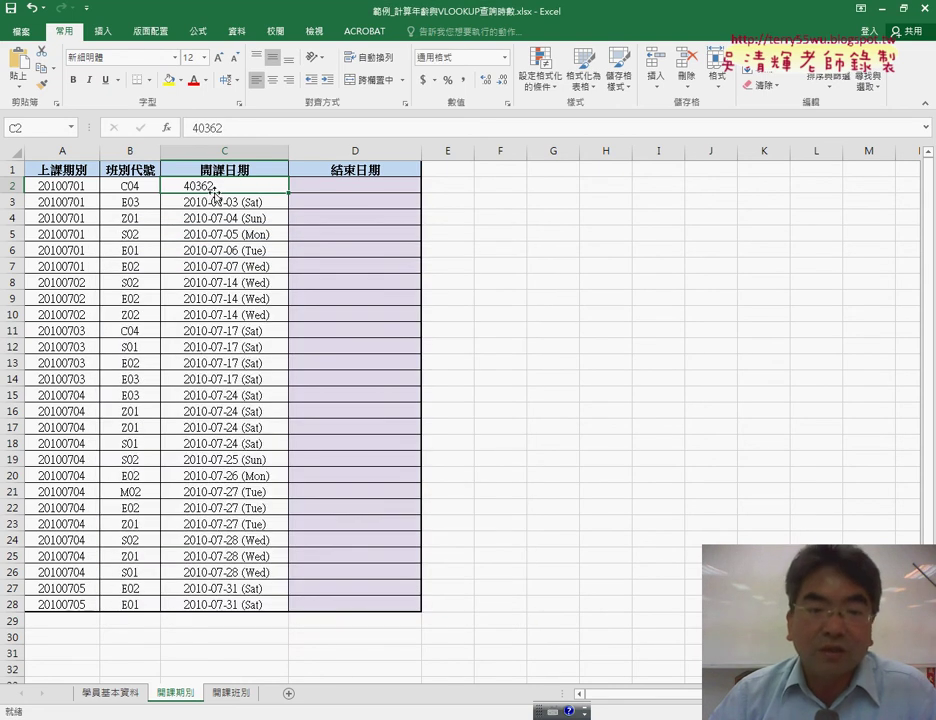
{"action": "key", "text": "ctrl+z"}
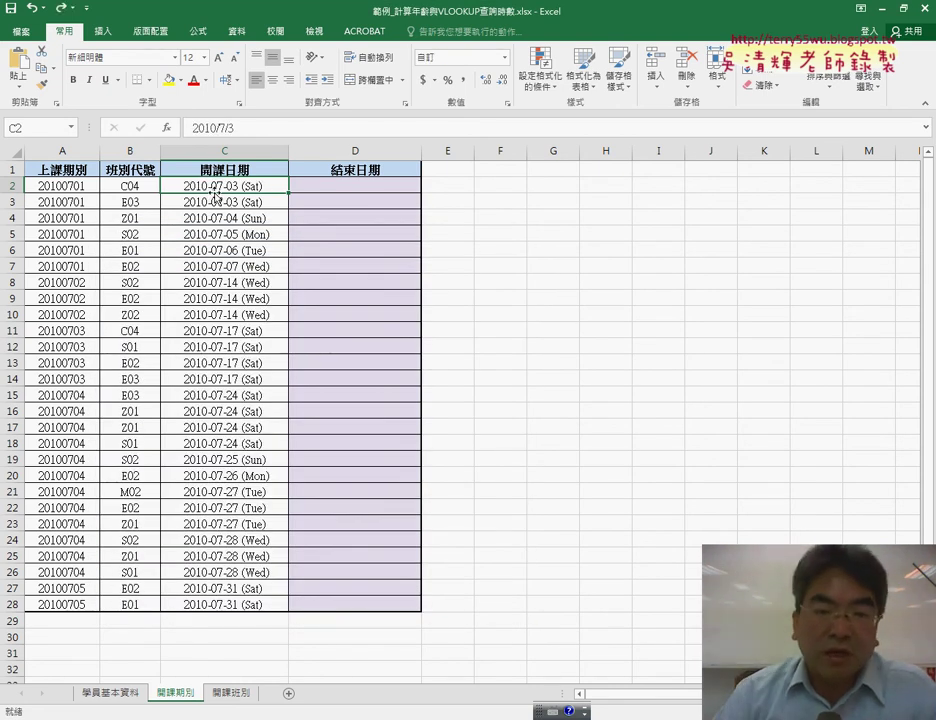
{"action": "left_click", "coordinate": [365, 186]}
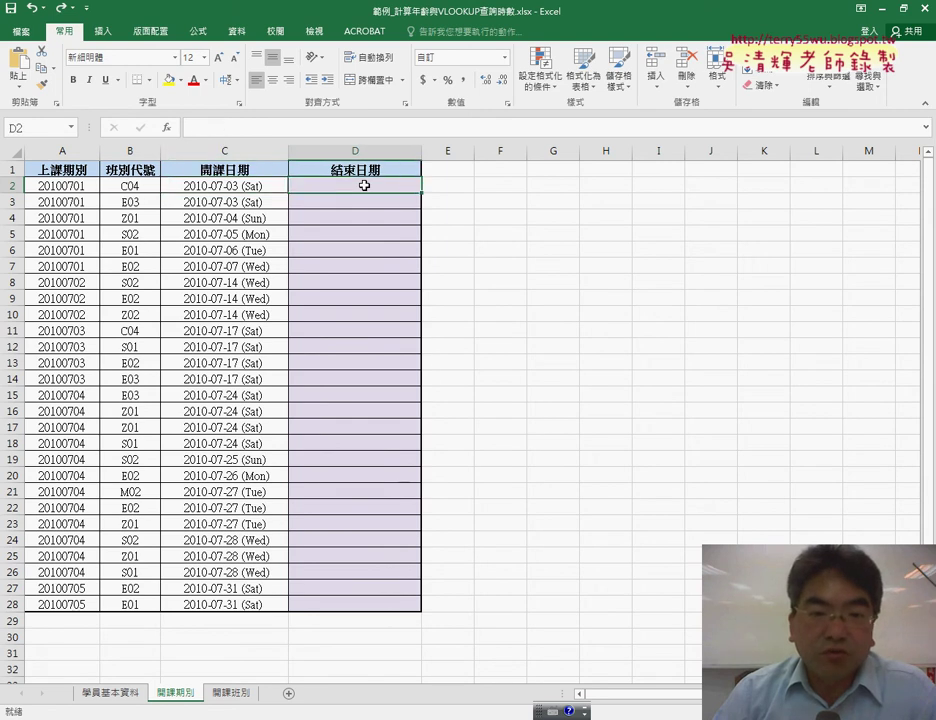
Enter =C2+63 in D2 to get the end date 2010-09-04 (Sat).
{"action": "left_click", "coordinate": [258, 127]}
{"action": "type", "text": "="}
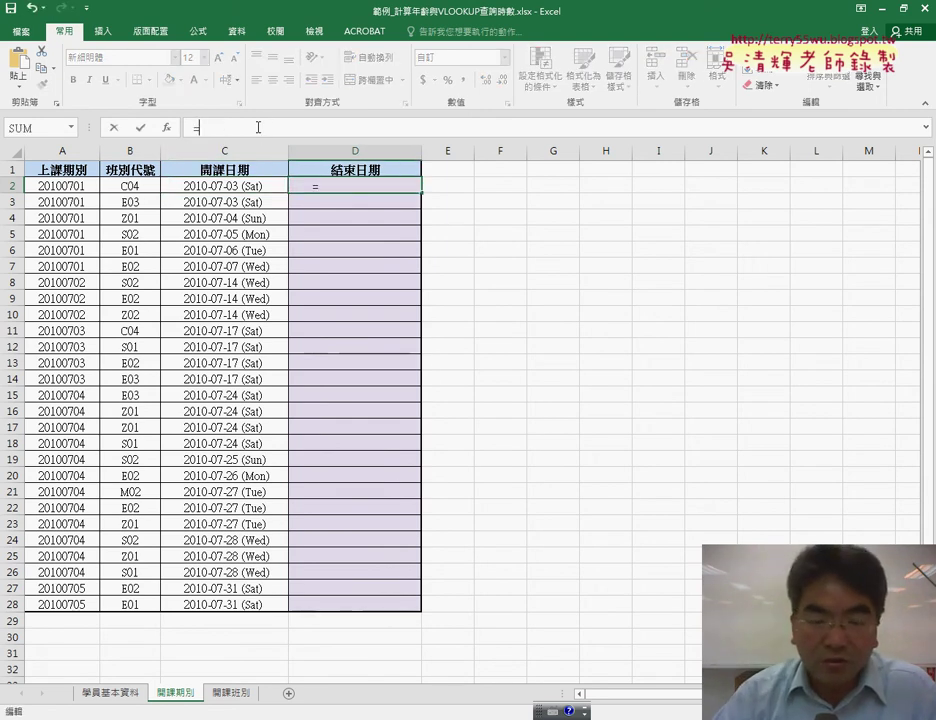
{"action": "left_click", "coordinate": [257, 185]}
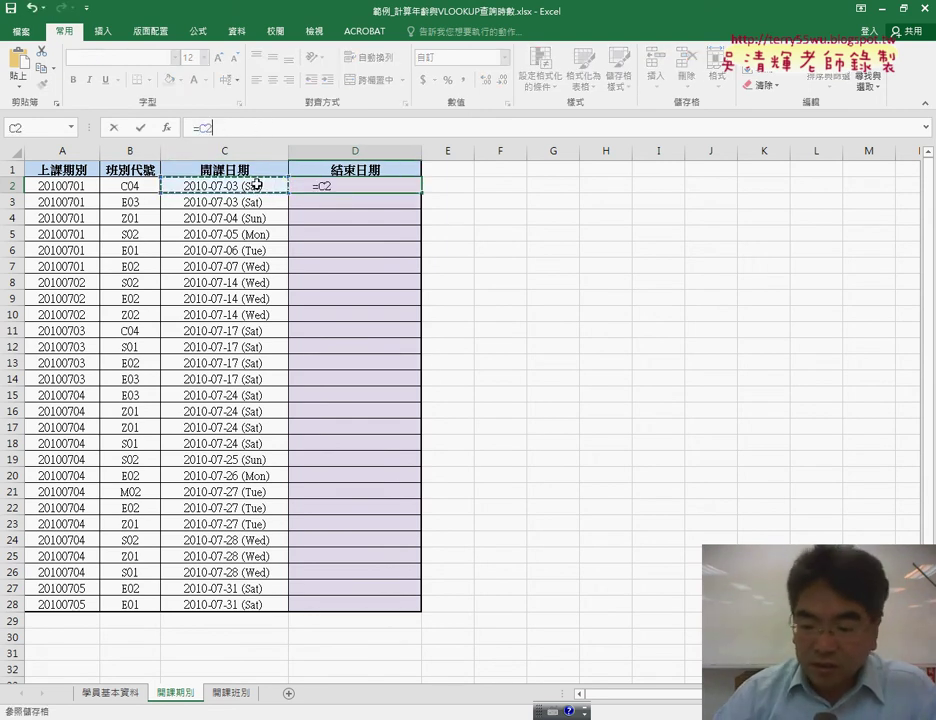
{"action": "type", "text": "+63"}
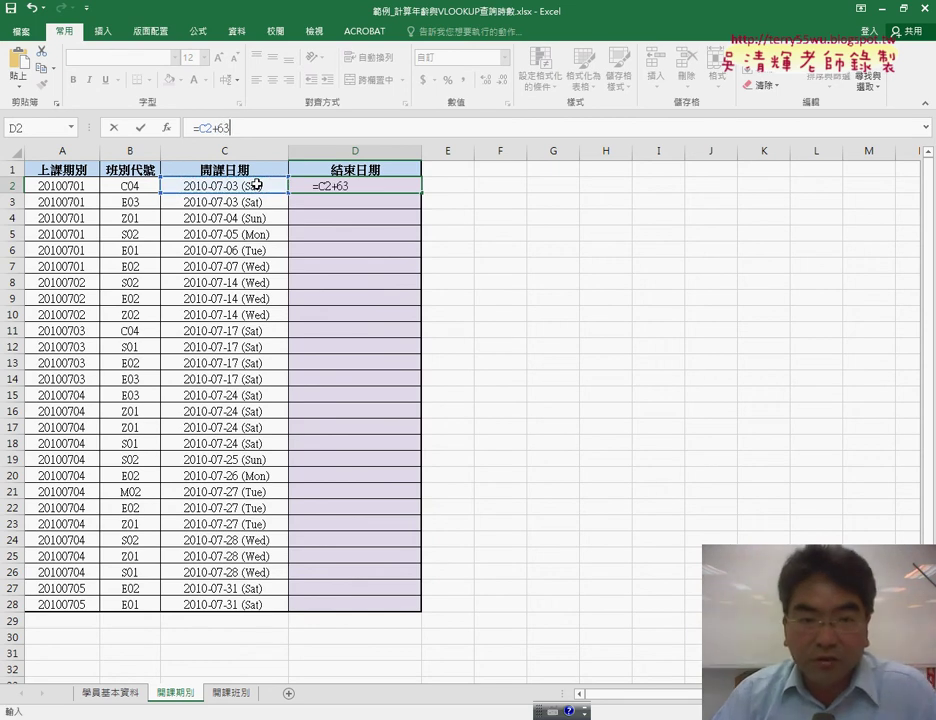
{"action": "left_click", "coordinate": [145, 129]}
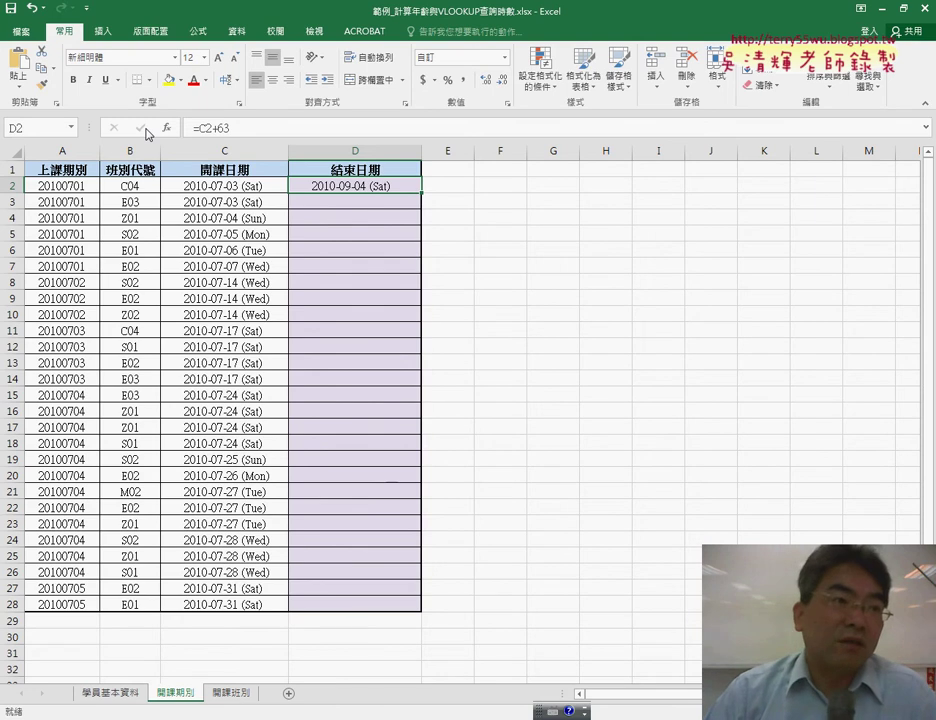
{"action": "left_click", "coordinate": [140, 202]}
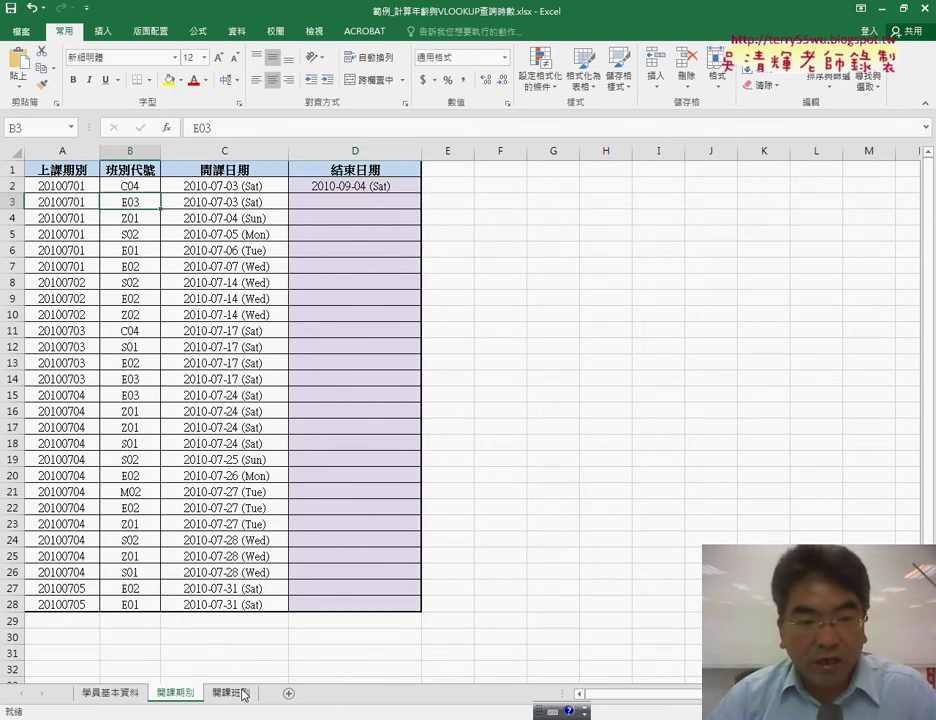
Look up E04's row on 開課班別, then step down the 結束日期 cells on 開課期別 back to D2.
{"action": "left_click", "coordinate": [243, 693]}
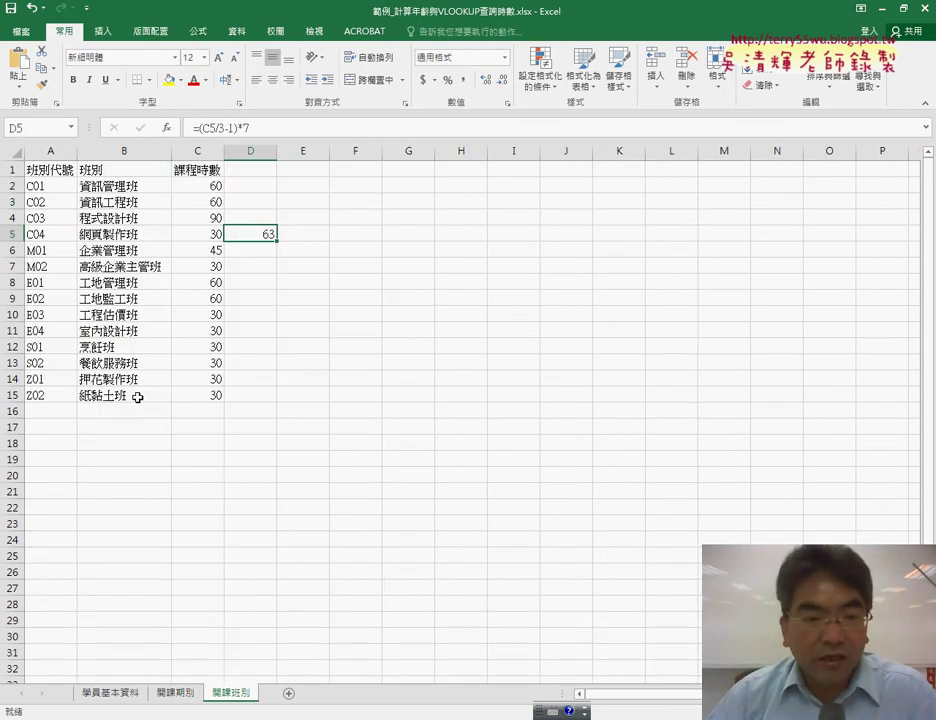
{"action": "left_click", "coordinate": [46, 328]}
{"action": "left_click", "coordinate": [255, 331]}
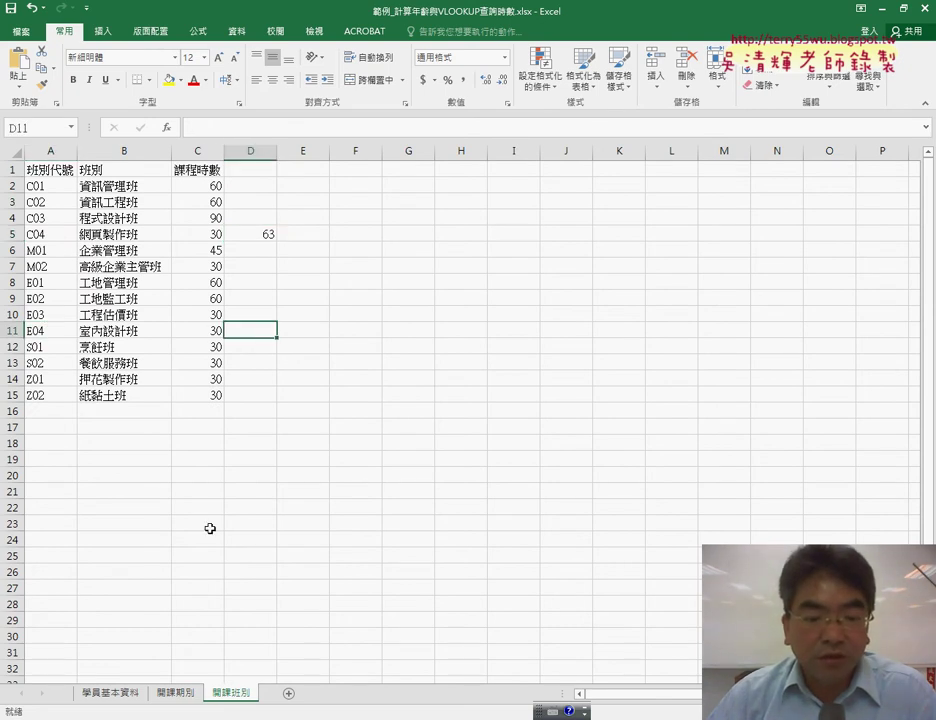
{"action": "left_click", "coordinate": [172, 693]}
{"action": "left_click", "coordinate": [345, 210]}
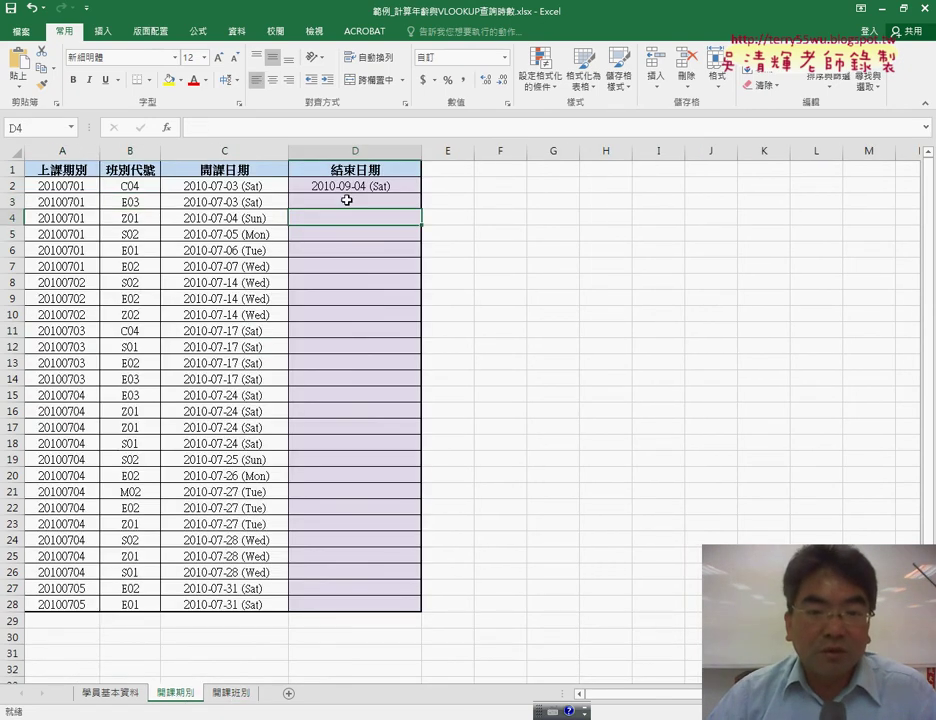
{"action": "left_click", "coordinate": [348, 229]}
{"action": "left_click", "coordinate": [350, 258]}
{"action": "left_click", "coordinate": [349, 274]}
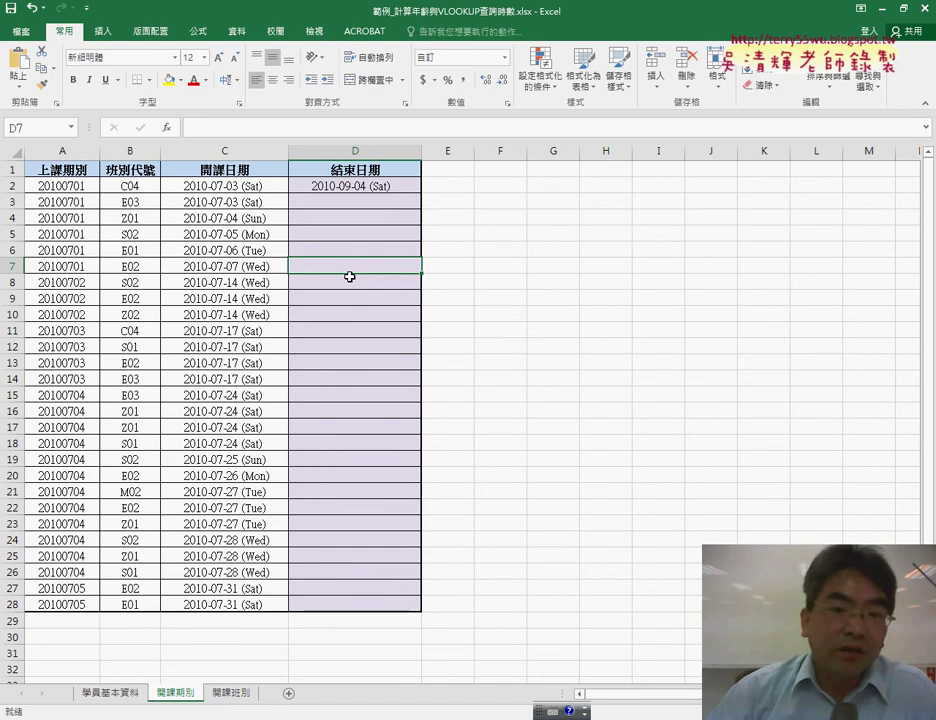
{"action": "left_click", "coordinate": [393, 183]}
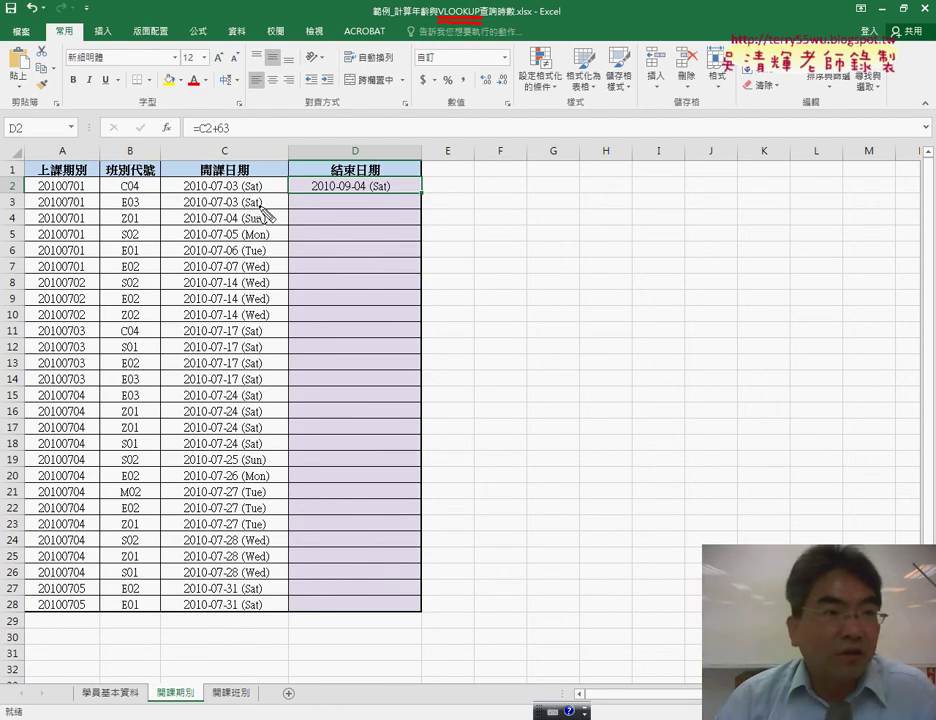
Annotate how B2's code C04 links to the 開課班別 table, then select A2:C15 there.
{"action": "left_click_drag", "start_coordinate": [150, 180], "coordinate": [147, 195]}
{"action": "mouse_move", "coordinate": [240, 668]}
{"action": "left_mouse_down"}
{"action": "mouse_move", "coordinate": [210, 690]}
{"action": "mouse_move", "coordinate": [232, 668]}
{"action": "left_mouse_up"}
{"action": "mouse_move", "coordinate": [140, 216]}
{"action": "left_mouse_down"}
{"action": "mouse_move", "coordinate": [158, 394]}
{"action": "mouse_move", "coordinate": [210, 665]}
{"action": "left_mouse_up"}
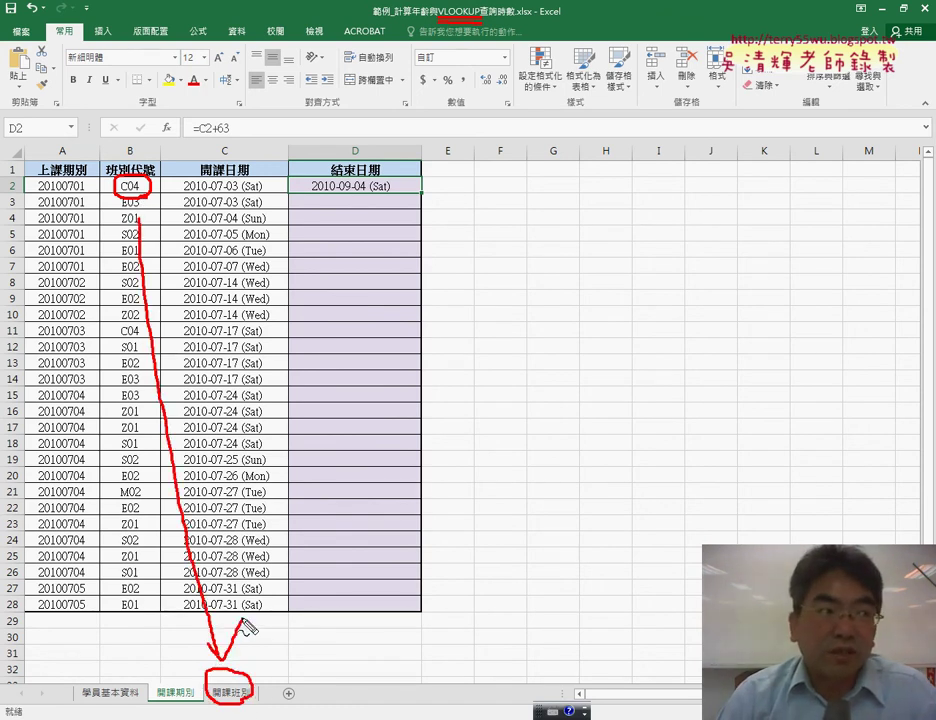
{"action": "key", "text": "Escape"}
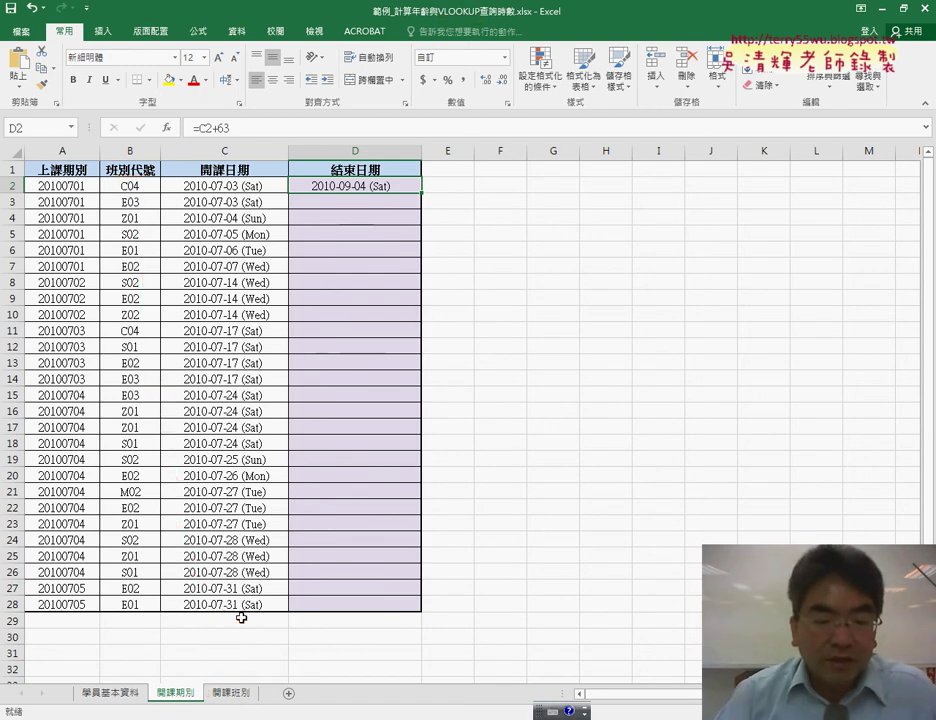
{"action": "left_click", "coordinate": [231, 692]}
{"action": "mouse_move", "coordinate": [40, 186]}
{"action": "left_mouse_down"}
{"action": "mouse_move", "coordinate": [212, 396]}
{"action": "mouse_move", "coordinate": [222, 380]}
{"action": "mouse_move", "coordinate": [49, 192]}
{"action": "left_mouse_up"}
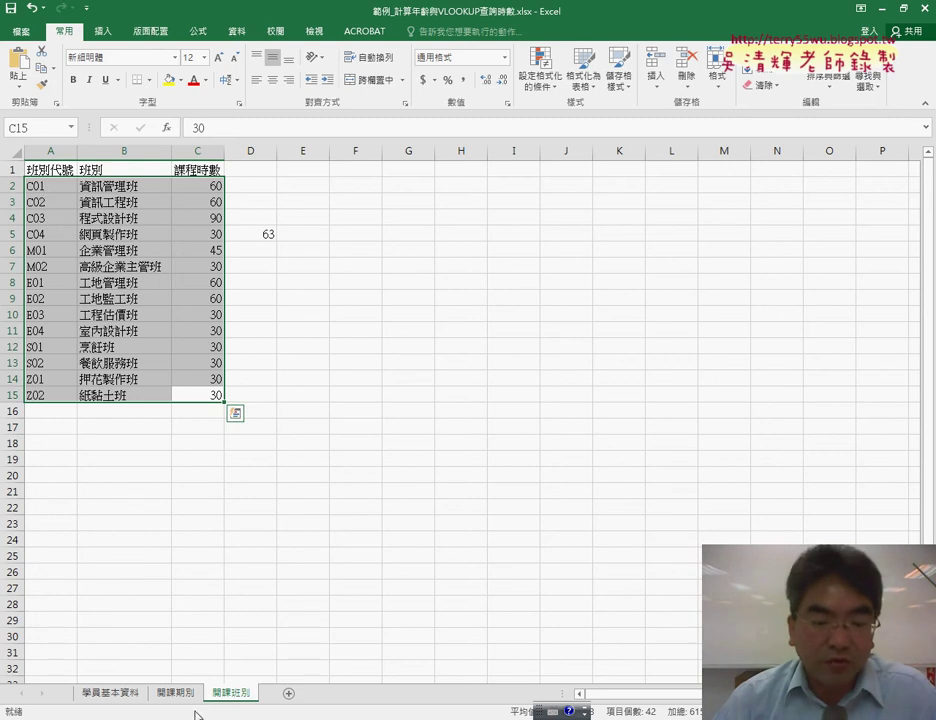
Delete the test end date =C2+63 from D2 on 開課期別.
{"action": "left_click", "coordinate": [111, 693]}
{"action": "key", "text": "Return"}
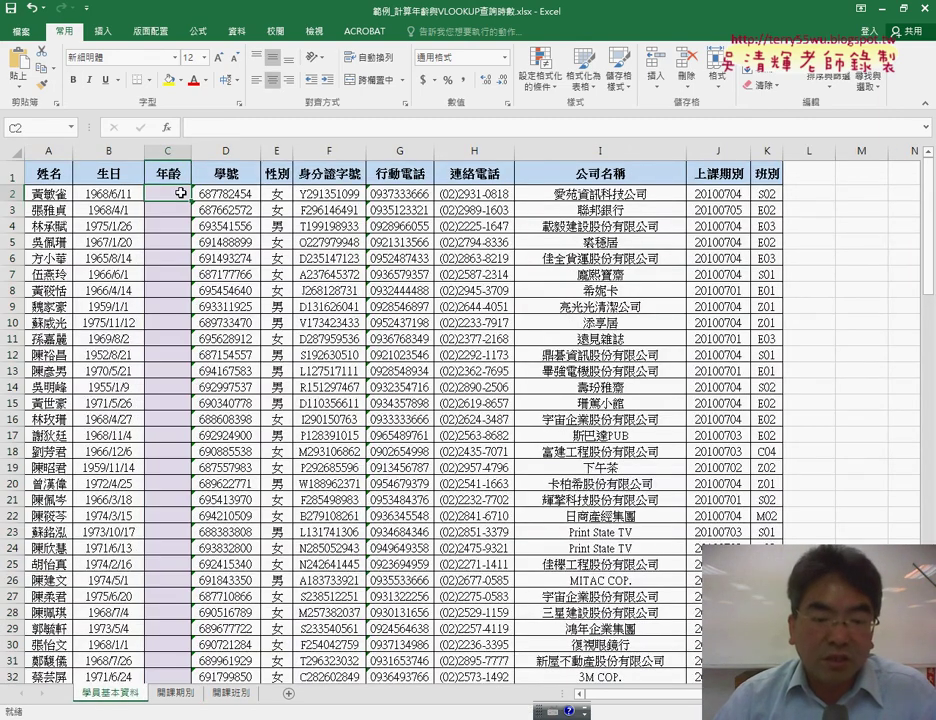
{"action": "left_click", "coordinate": [178, 692]}
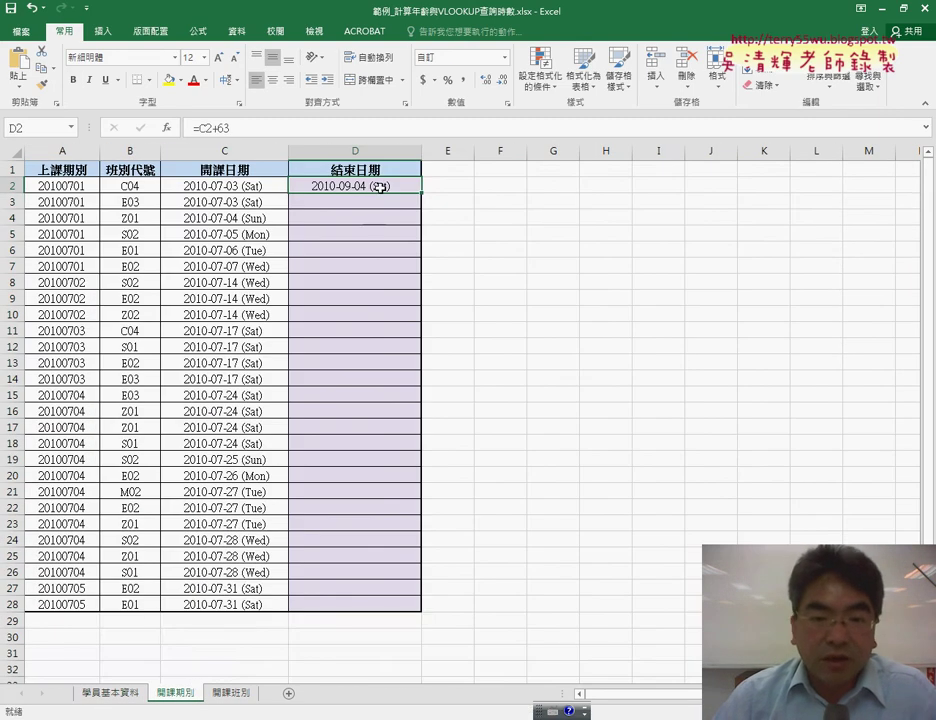
{"action": "key", "text": "Delete"}
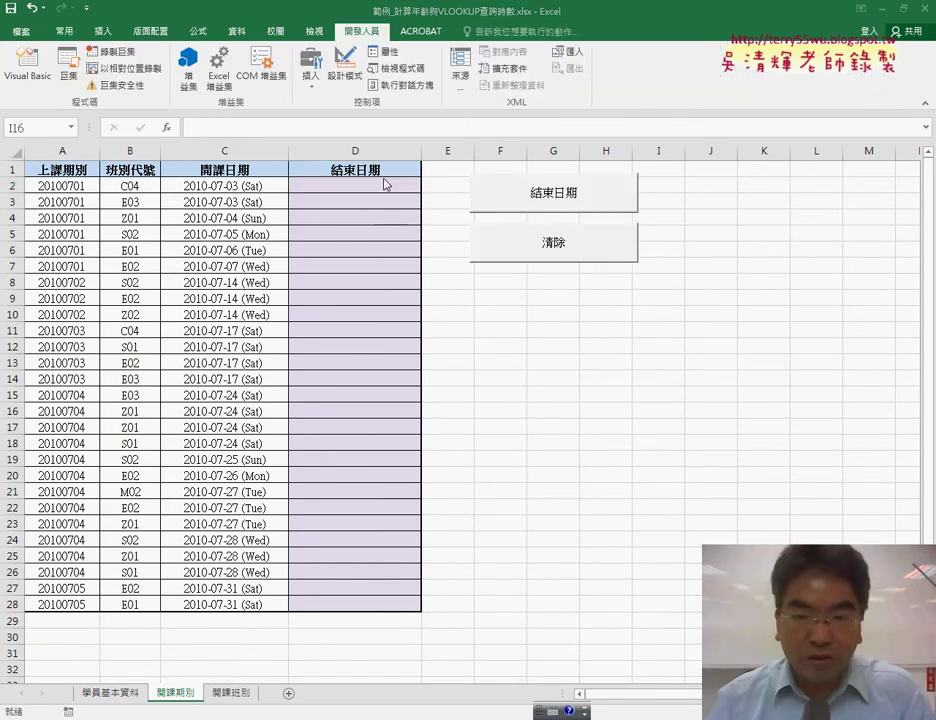
Run the 結束日期 and 清除 macro buttons repeatedly to fill and clear column D.
{"action": "left_click", "coordinate": [550, 196]}
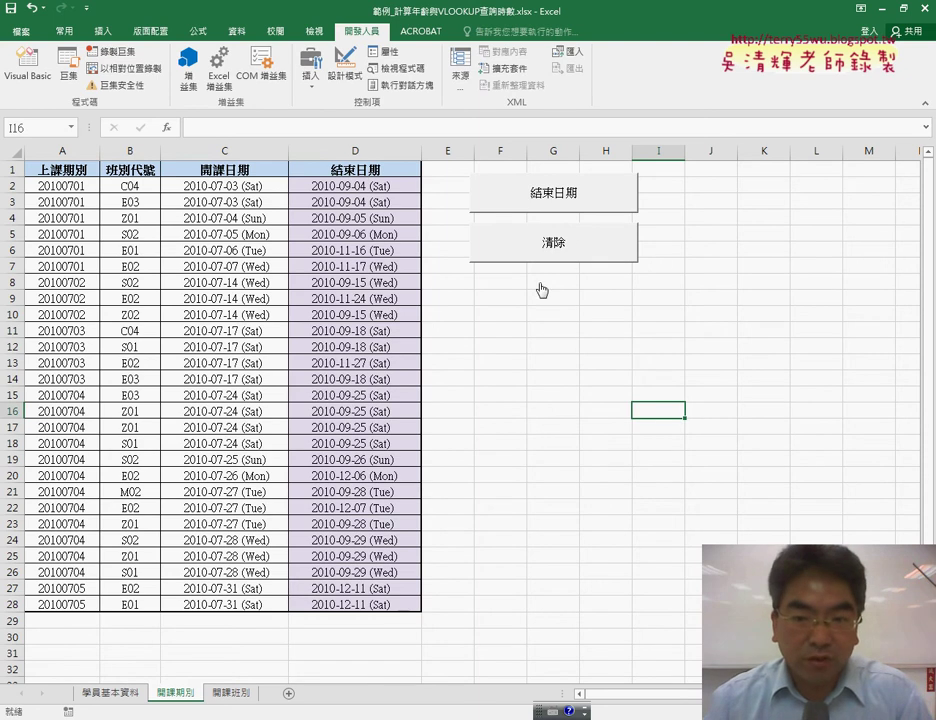
{"action": "left_click", "coordinate": [566, 245]}
{"action": "left_click", "coordinate": [566, 207]}
{"action": "left_click", "coordinate": [567, 252]}
{"action": "left_click", "coordinate": [560, 207]}
{"action": "left_click", "coordinate": [398, 187]}
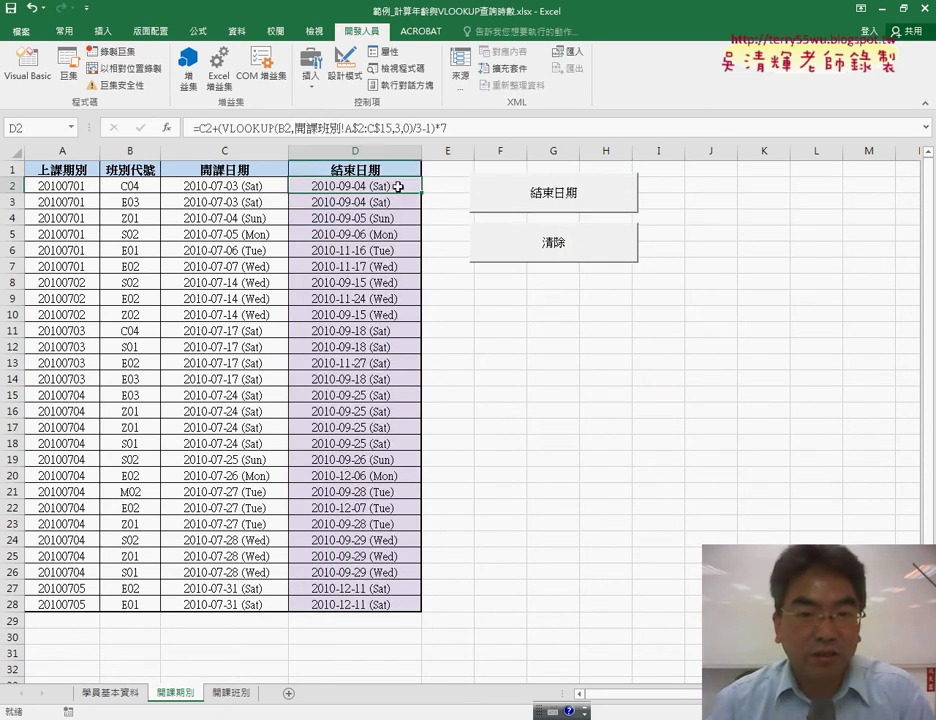
{"action": "left_click", "coordinate": [533, 245]}
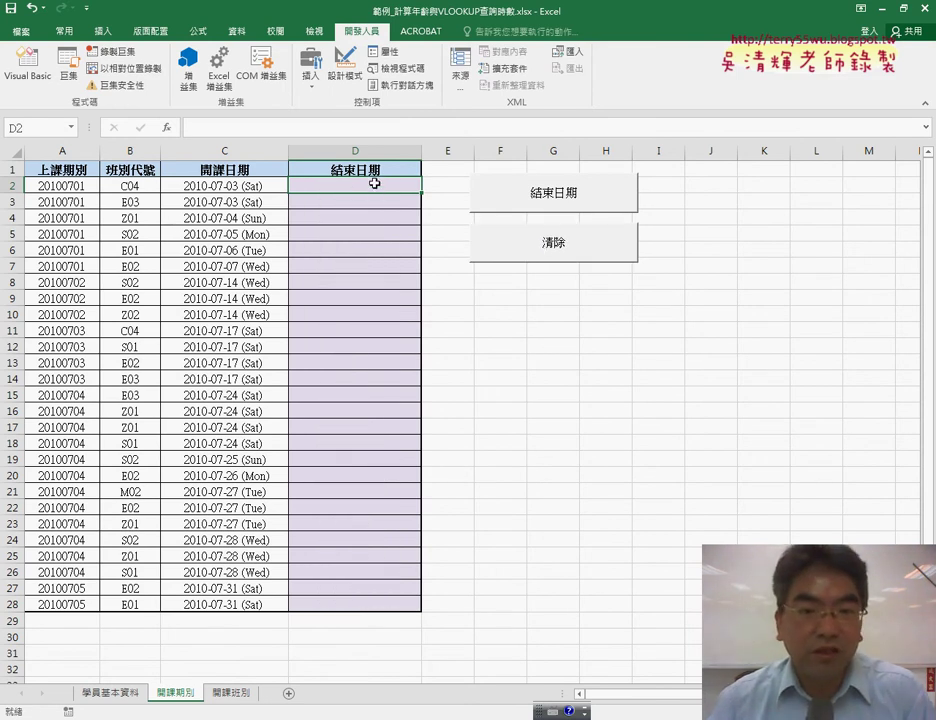
Compare B2's class code with the 開課班別 table, then select D2 on 開課期別.
{"action": "left_click", "coordinate": [119, 184]}
{"action": "left_click", "coordinate": [230, 692]}
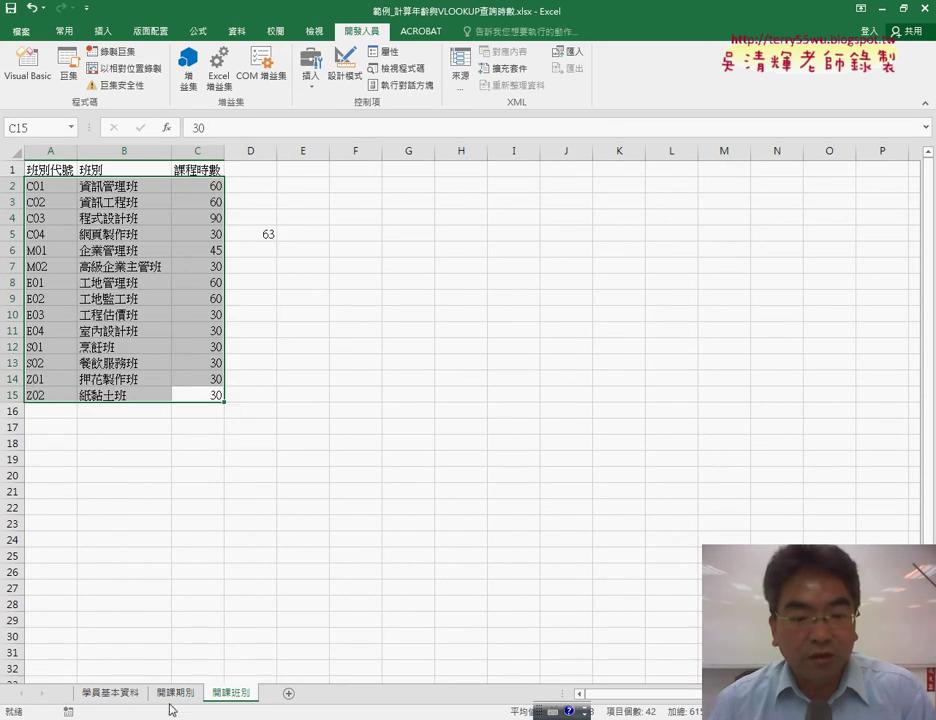
{"action": "left_click", "coordinate": [175, 692]}
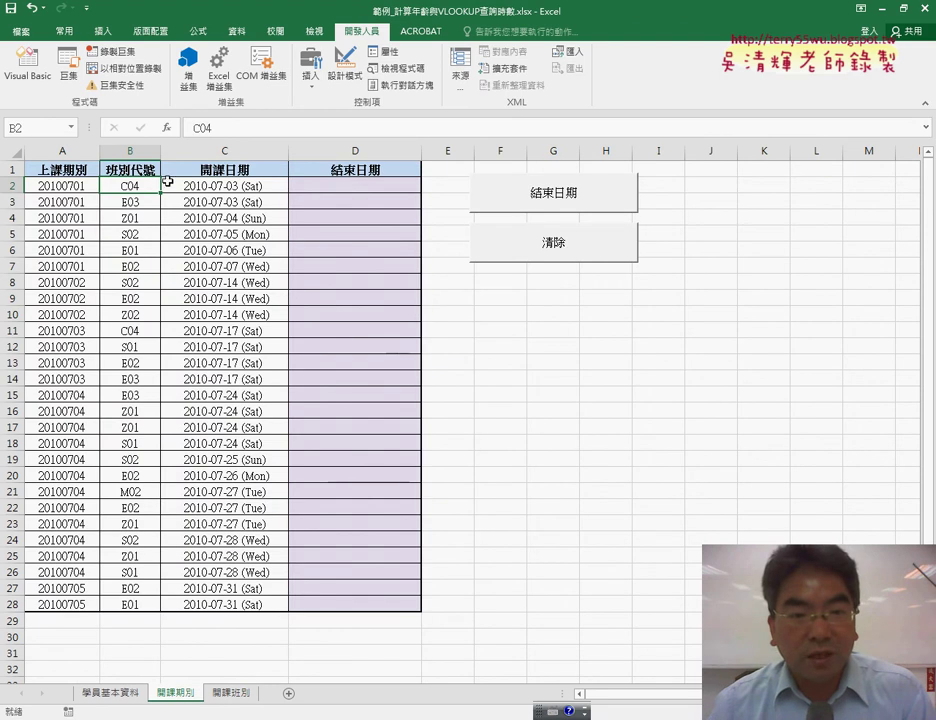
{"action": "left_click", "coordinate": [298, 186]}
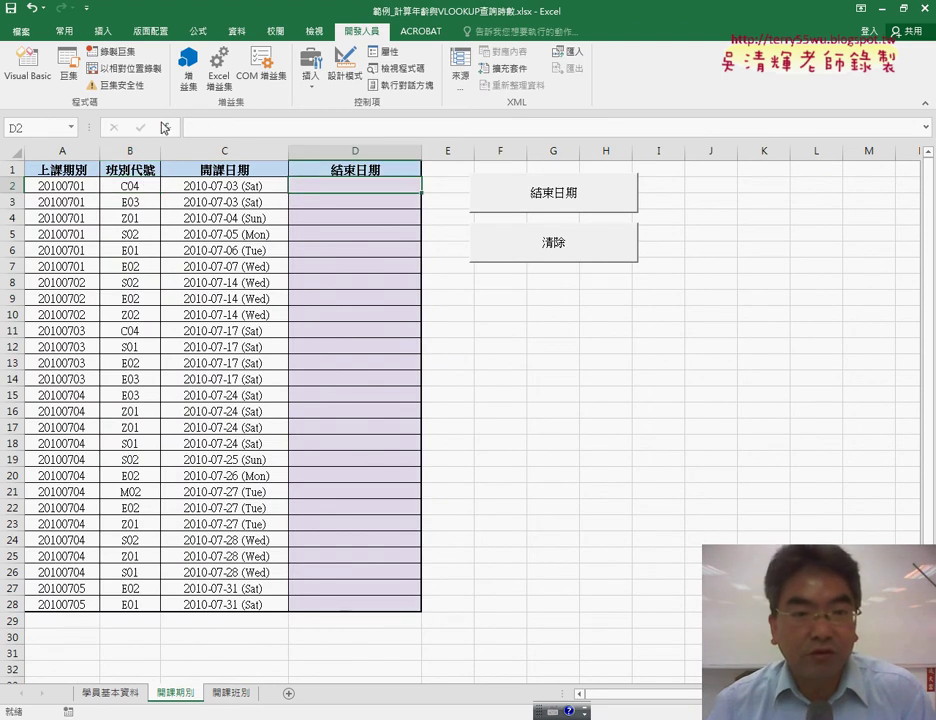
{"action": "left_click", "coordinate": [166, 128]}
Pick VLOOKUP from the 檢視與參照 category in Insert Function for D2.
{"action": "left_click_drag", "start_coordinate": [435, 209], "coordinate": [432, 107]}
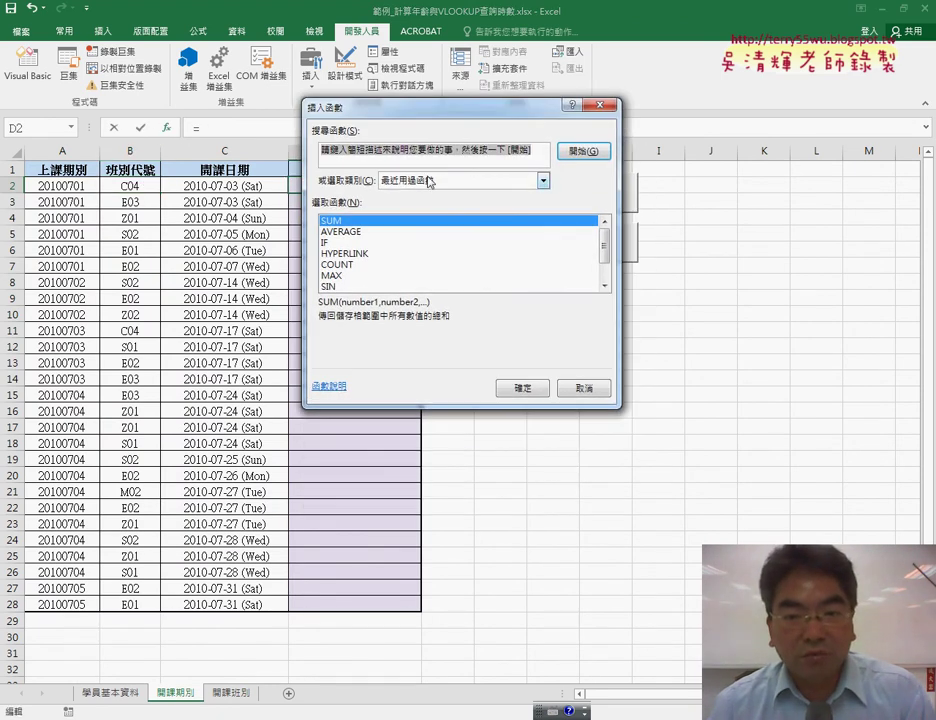
{"action": "left_click", "coordinate": [430, 180]}
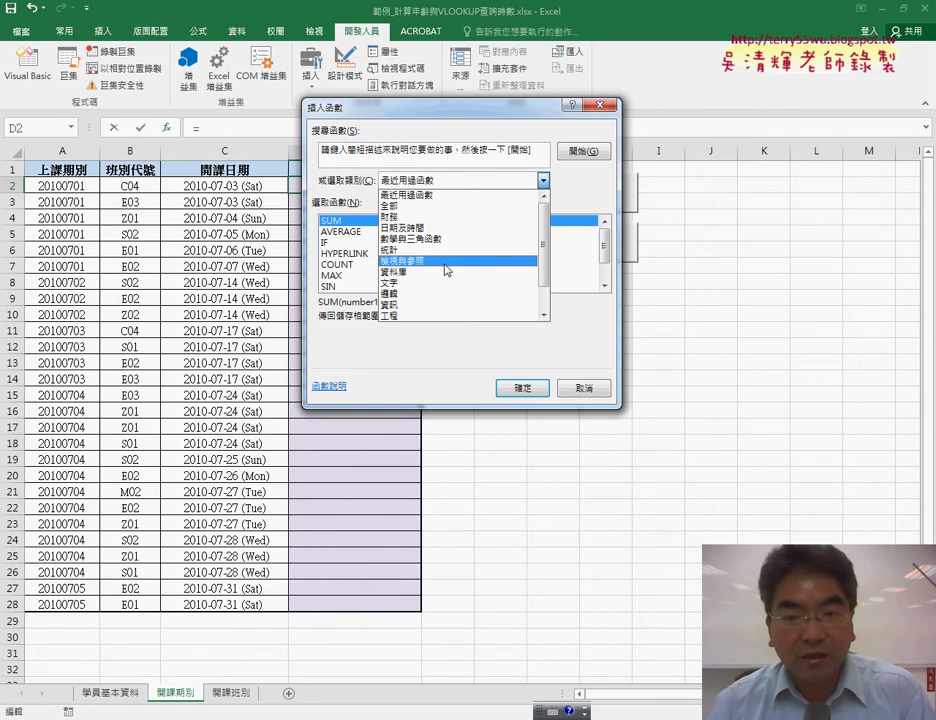
{"action": "left_click", "coordinate": [445, 261]}
{"action": "scroll", "coordinate": [608, 263], "scroll_direction": "down", "scroll_amount": 5}
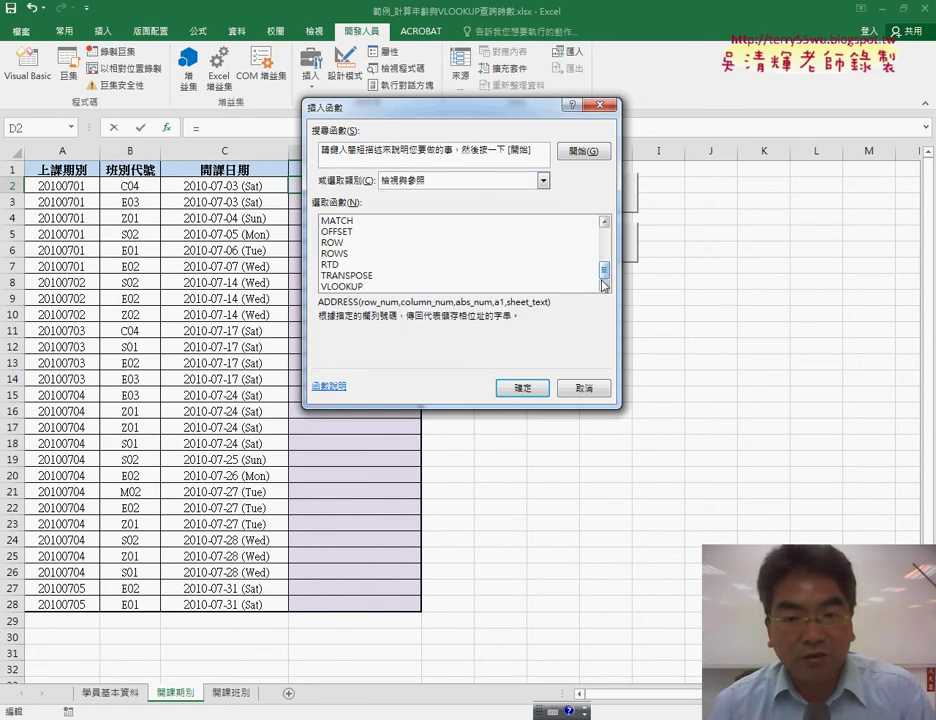
{"action": "left_click", "coordinate": [350, 287]}
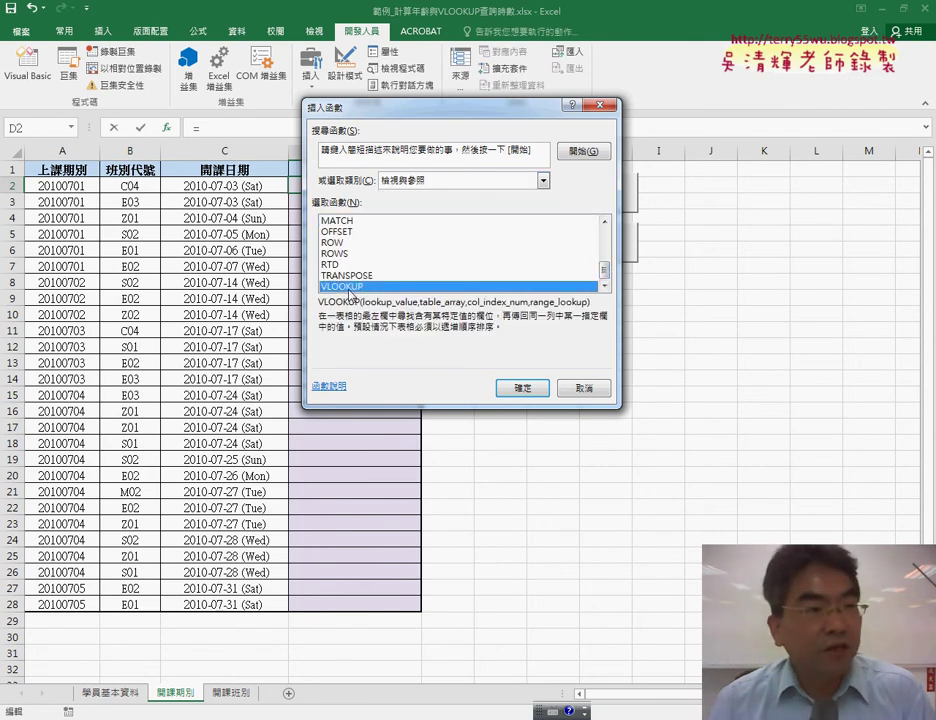
{"action": "left_click", "coordinate": [529, 391]}
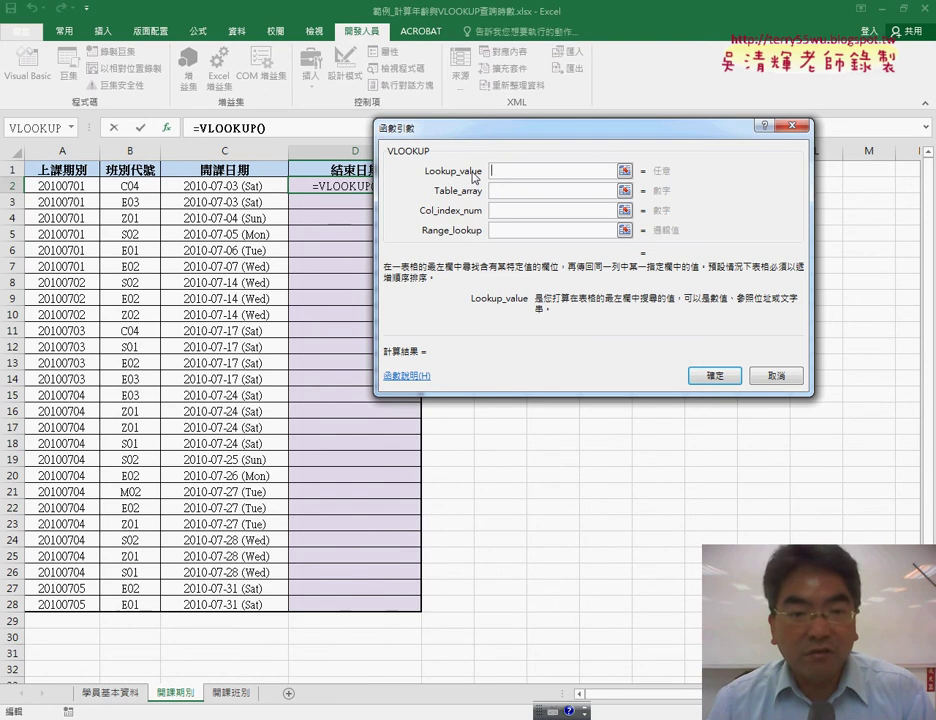
Set VLOOKUP's Lookup_value to B2 and Table_array to 開課班別!A2:C15.
{"action": "left_click", "coordinate": [128, 185]}
{"action": "left_click", "coordinate": [503, 195]}
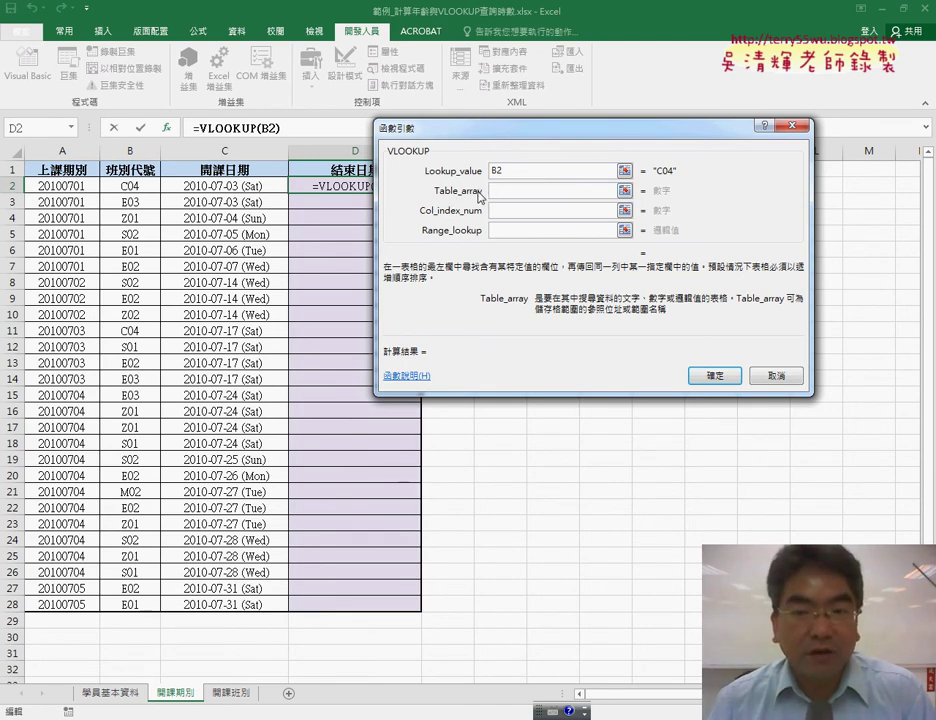
{"action": "left_click", "coordinate": [225, 697]}
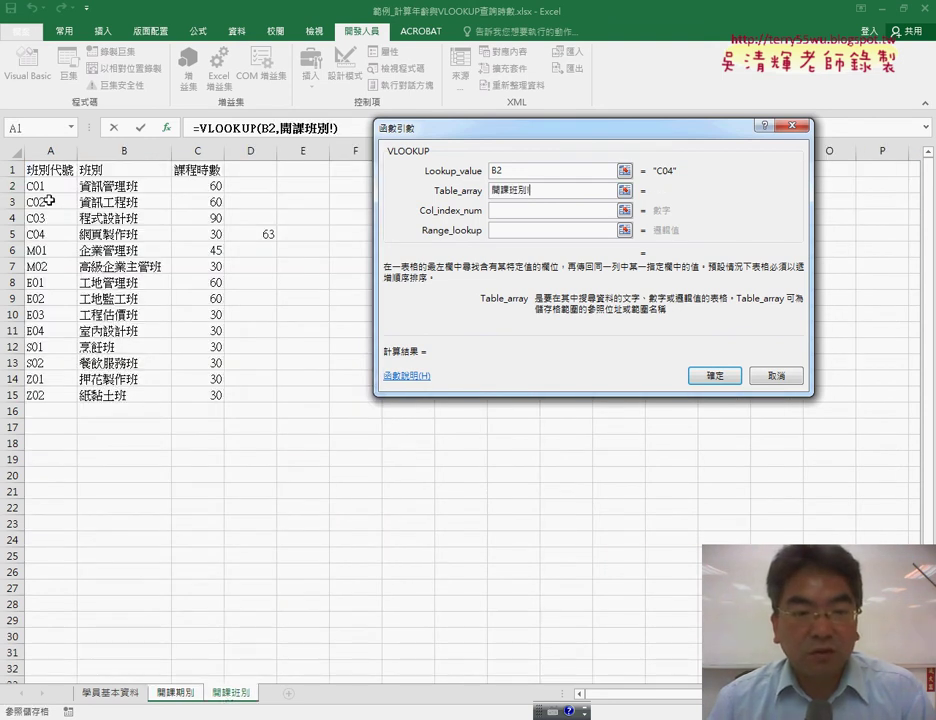
{"action": "mouse_move", "coordinate": [37, 185]}
{"action": "left_mouse_down"}
{"action": "mouse_move", "coordinate": [192, 363]}
{"action": "mouse_move", "coordinate": [192, 396]}
{"action": "left_mouse_up"}
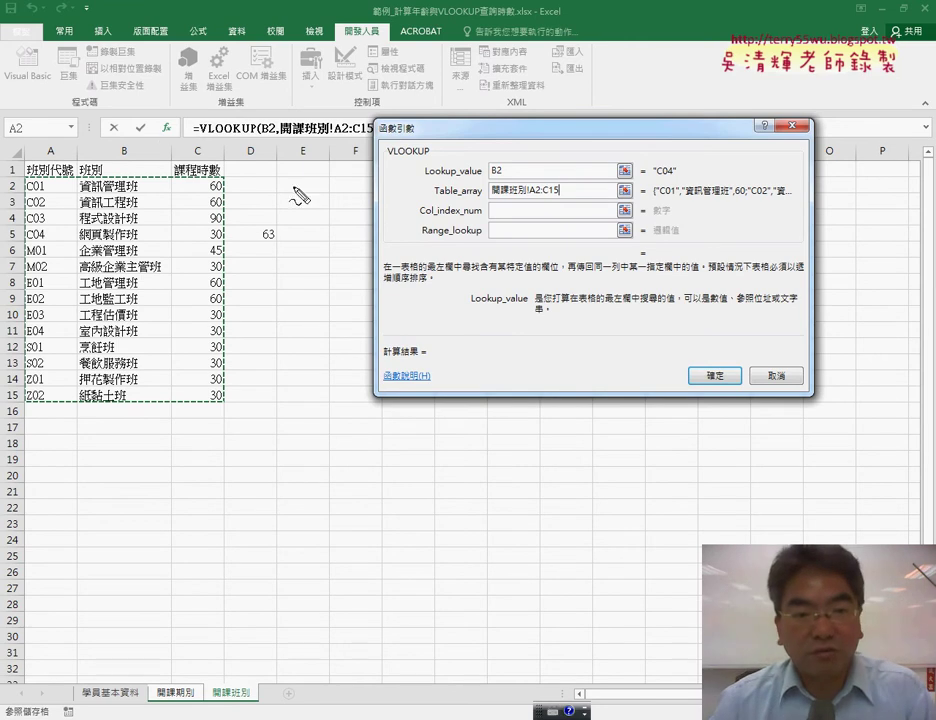
{"action": "mouse_move", "coordinate": [40, 152]}
{"action": "left_mouse_down"}
{"action": "mouse_move", "coordinate": [38, 140]}
{"action": "mouse_move", "coordinate": [45, 196]}
{"action": "left_mouse_up"}
{"action": "left_click_drag", "start_coordinate": [490, 182], "coordinate": [506, 181]}
{"action": "mouse_move", "coordinate": [652, 181]}
{"action": "left_mouse_down"}
{"action": "mouse_move", "coordinate": [673, 180]}
{"action": "mouse_move", "coordinate": [585, 110]}
{"action": "mouse_move", "coordinate": [40, 190]}
{"action": "left_mouse_up"}
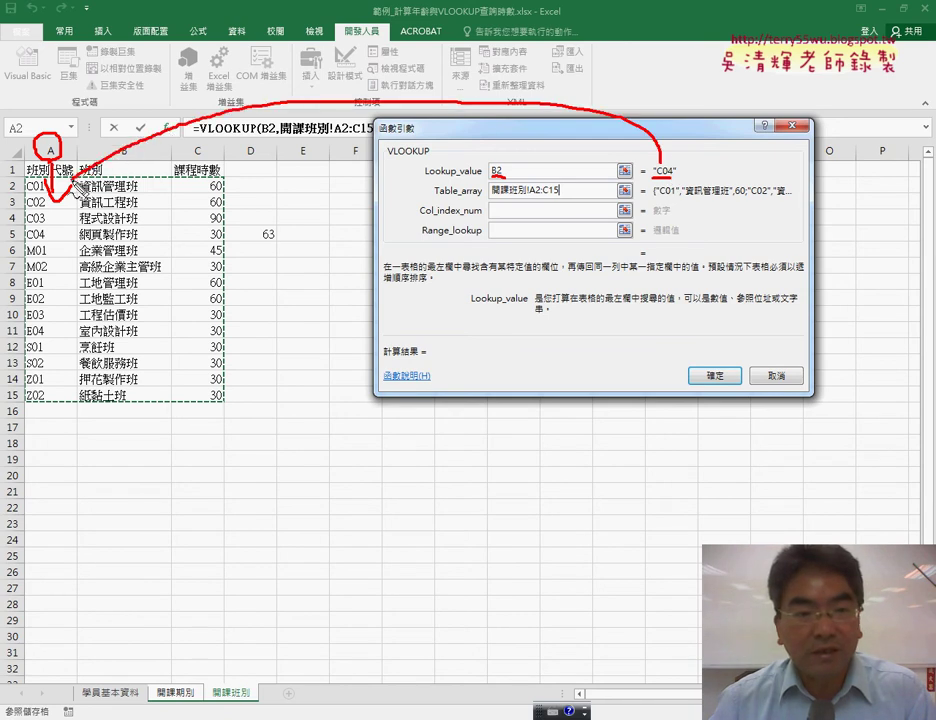
{"action": "left_click_drag", "start_coordinate": [46, 228], "coordinate": [44, 242]}
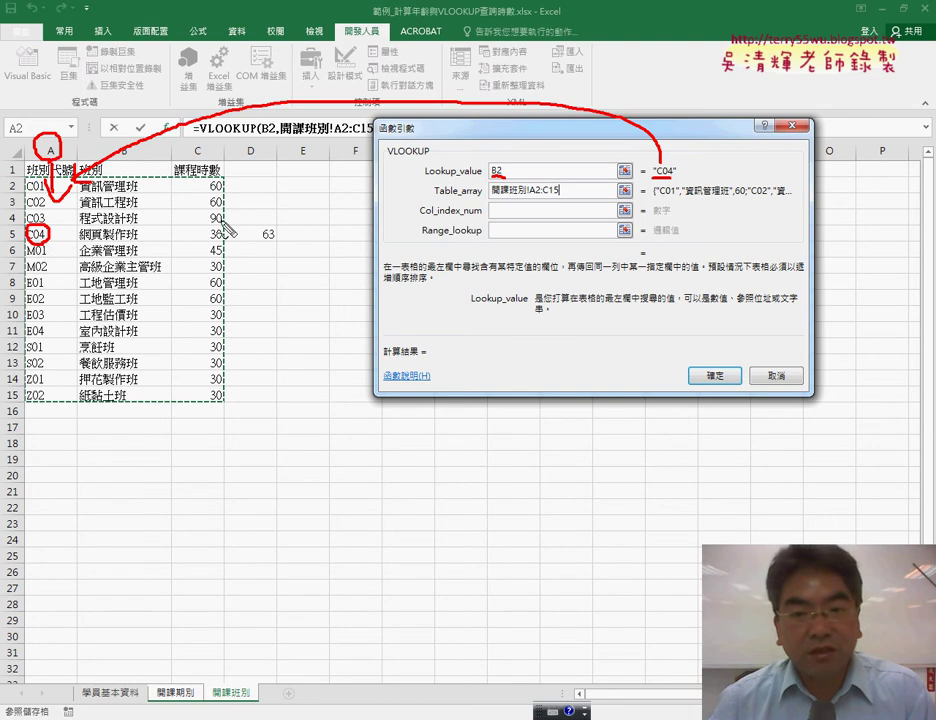
{"action": "left_click_drag", "start_coordinate": [436, 216], "coordinate": [482, 214]}
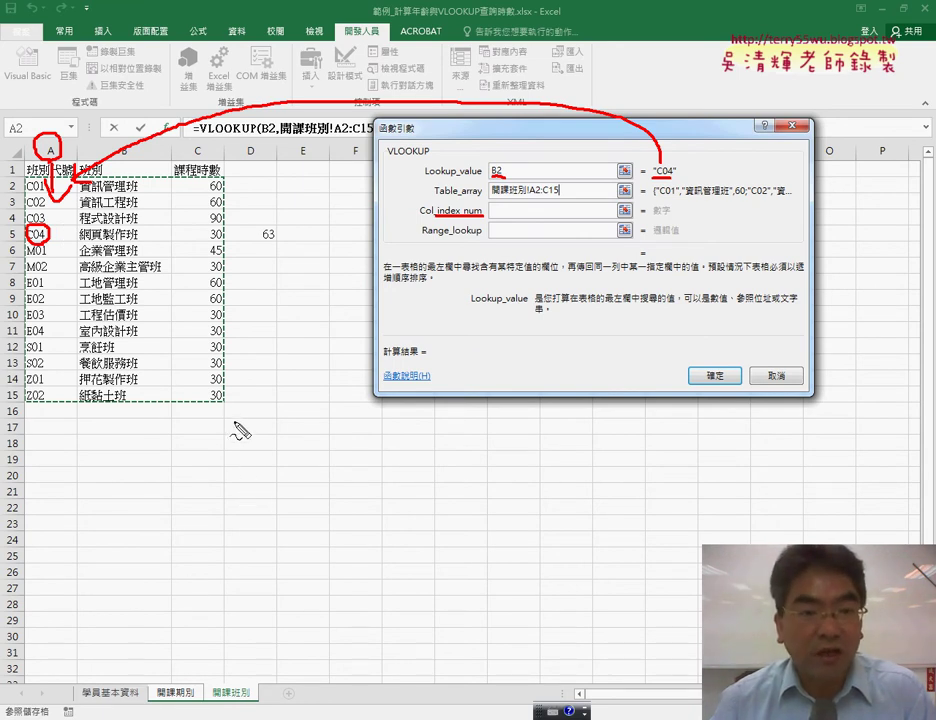
{"action": "left_click_drag", "start_coordinate": [45, 84], "coordinate": [45, 108]}
{"action": "left_click_drag", "start_coordinate": [126, 87], "coordinate": [142, 100]}
{"action": "left_click_drag", "start_coordinate": [193, 79], "coordinate": [196, 107]}
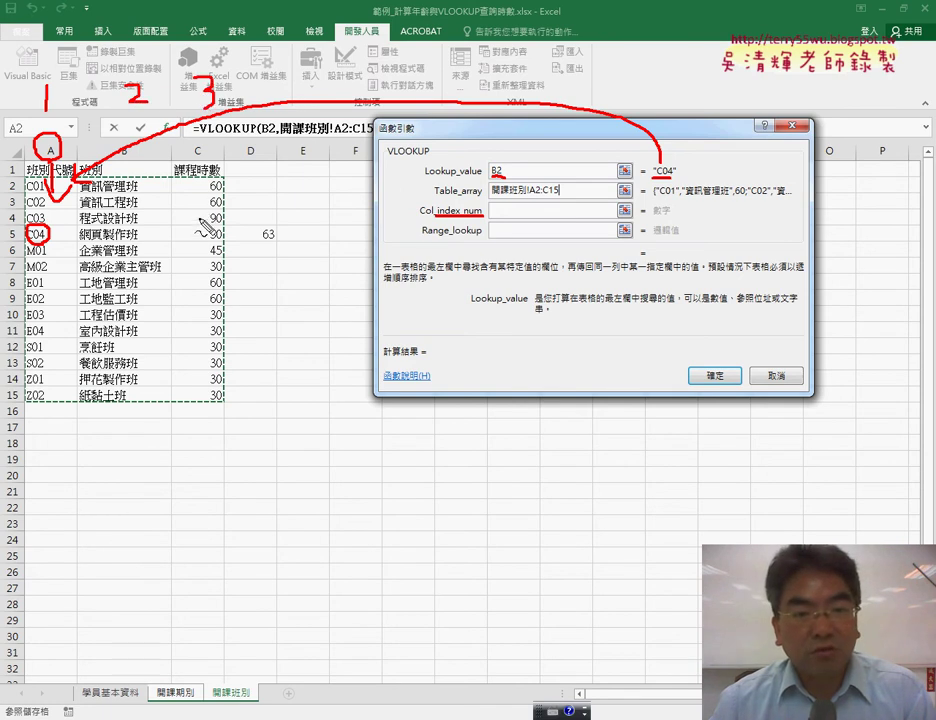
{"action": "left_click_drag", "start_coordinate": [187, 185], "coordinate": [234, 180]}
{"action": "mouse_move", "coordinate": [495, 205]}
{"action": "left_mouse_down"}
{"action": "mouse_move", "coordinate": [507, 210]}
{"action": "mouse_move", "coordinate": [497, 216]}
{"action": "left_mouse_up"}
{"action": "mouse_move", "coordinate": [421, 239]}
{"action": "left_mouse_down"}
{"action": "mouse_move", "coordinate": [482, 238]}
{"action": "mouse_move", "coordinate": [499, 226]}
{"action": "left_mouse_up"}
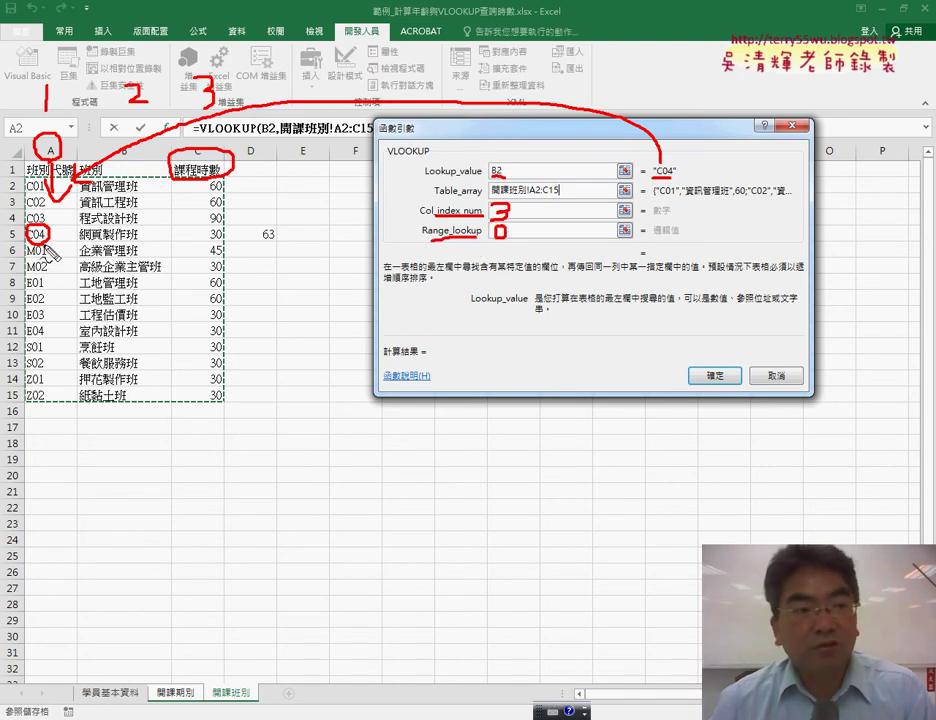
{"action": "mouse_move", "coordinate": [521, 232]}
{"action": "left_mouse_down"}
{"action": "mouse_move", "coordinate": [518, 240]}
{"action": "mouse_move", "coordinate": [537, 238]}
{"action": "left_mouse_up"}
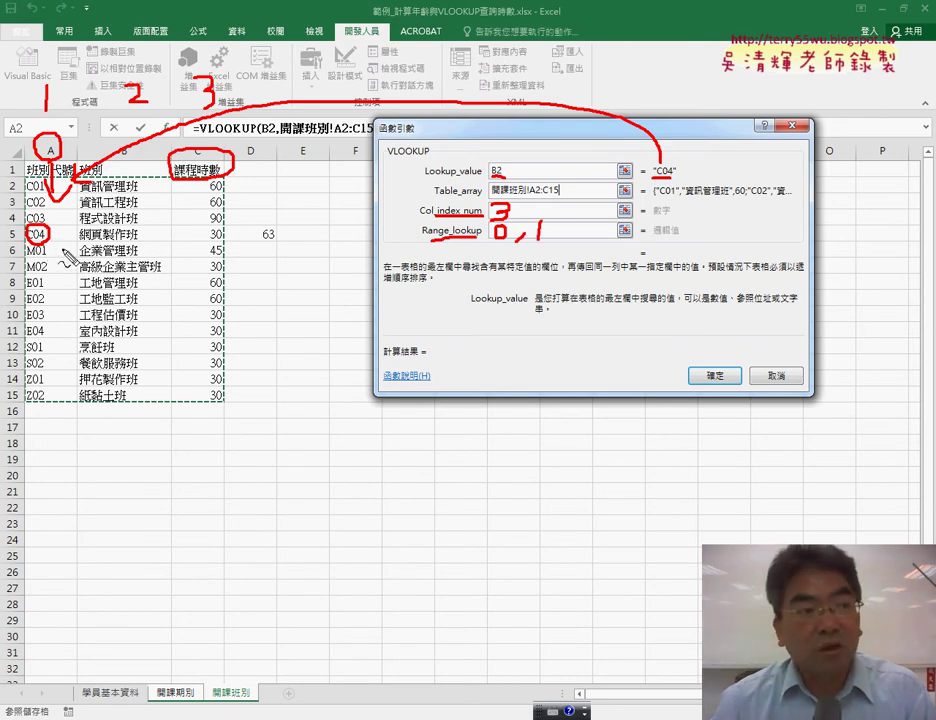
Enter column index 3 and range lookup 0 to finish =VLOOKUP(B2,開課班別!A2:C15,3,0) in D2.
{"action": "key", "text": "Escape"}
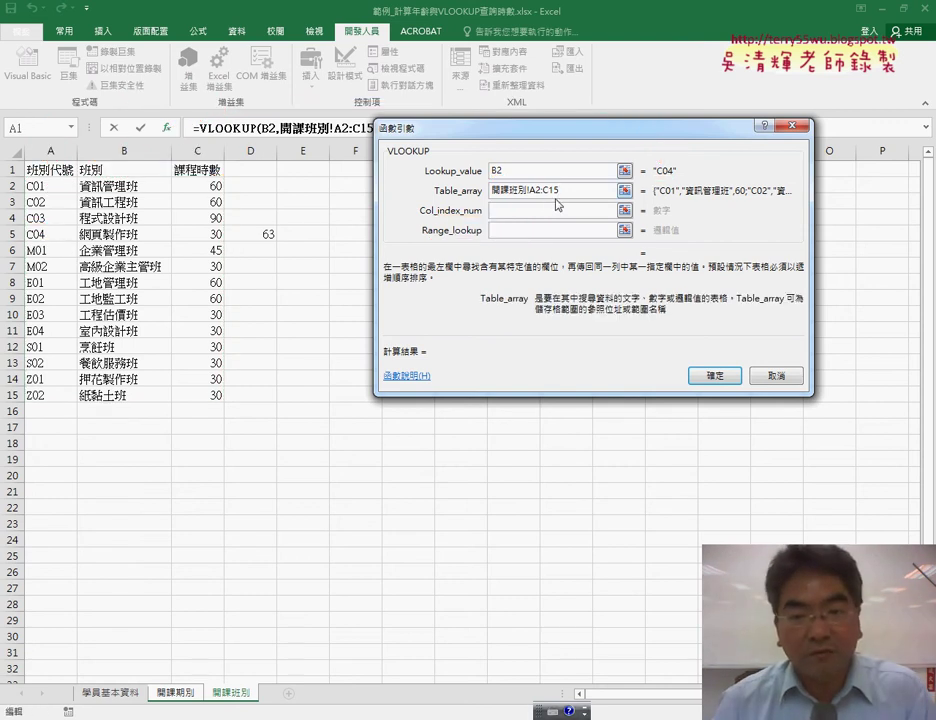
{"action": "left_click", "coordinate": [510, 212]}
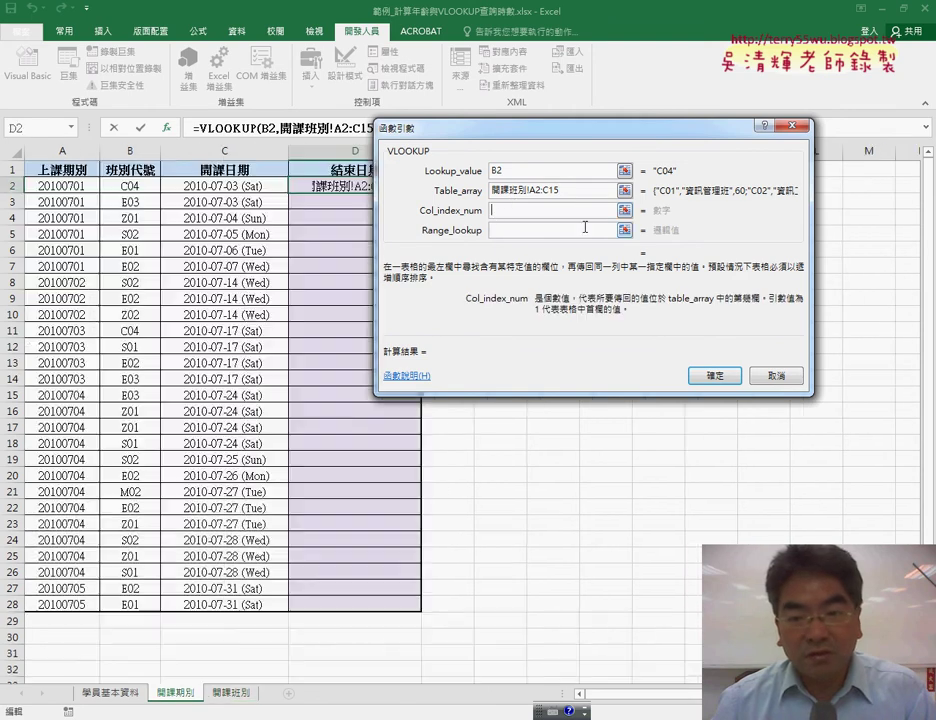
{"action": "type", "text": "3"}
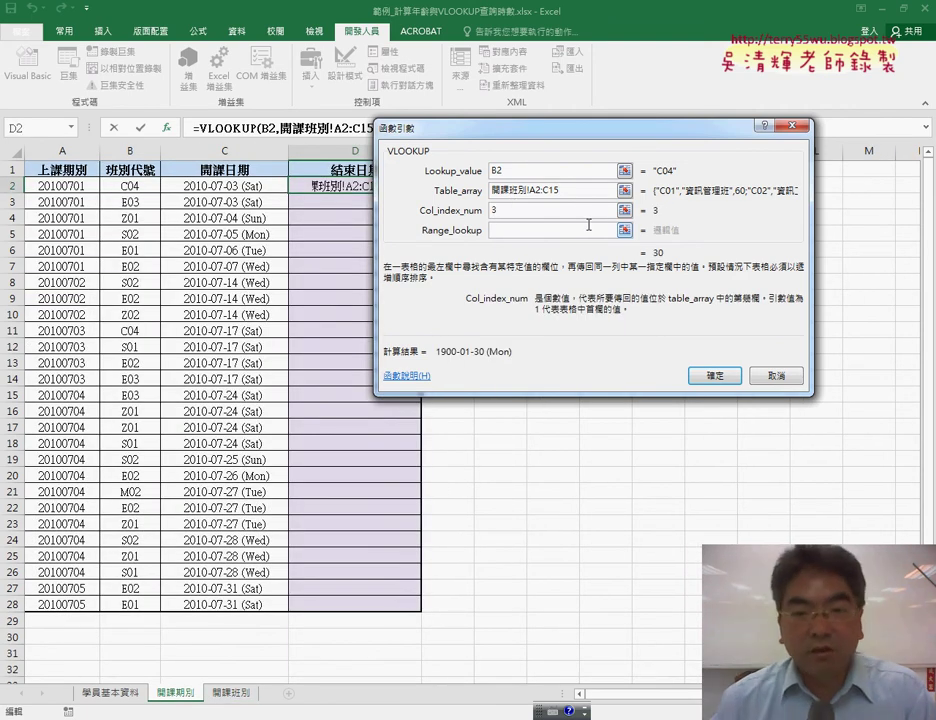
{"action": "left_click", "coordinate": [535, 231]}
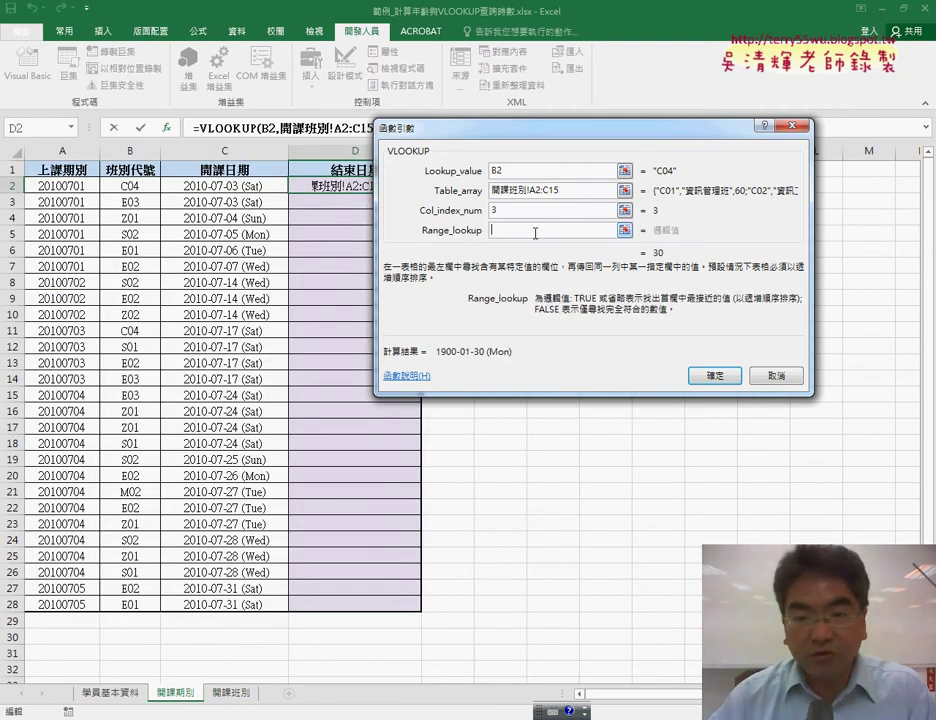
{"action": "type", "text": "0"}
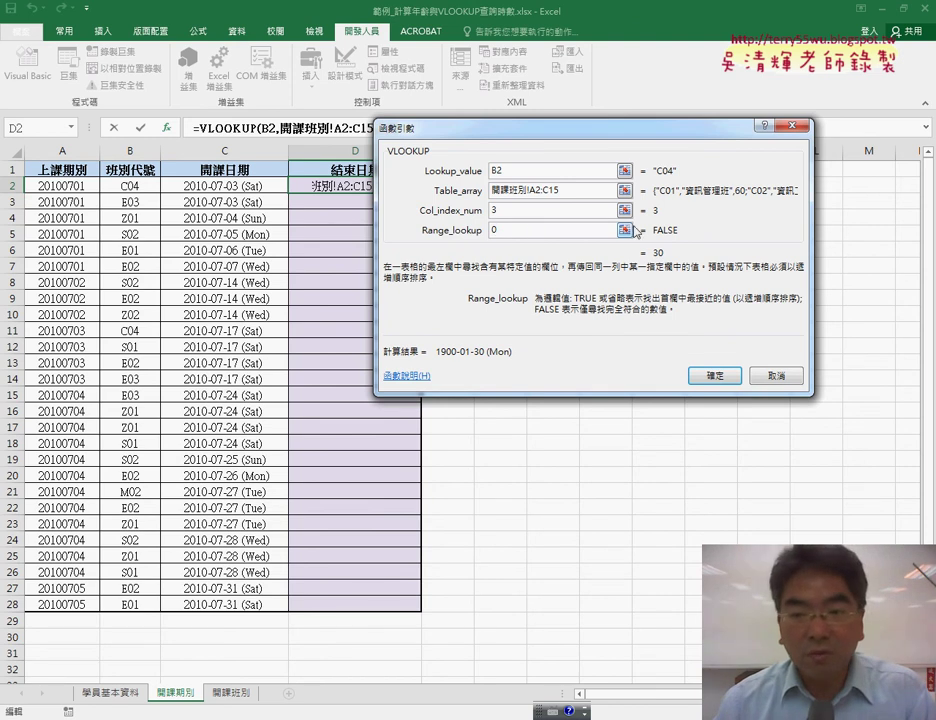
{"action": "left_click_drag", "start_coordinate": [647, 206], "coordinate": [737, 206]}
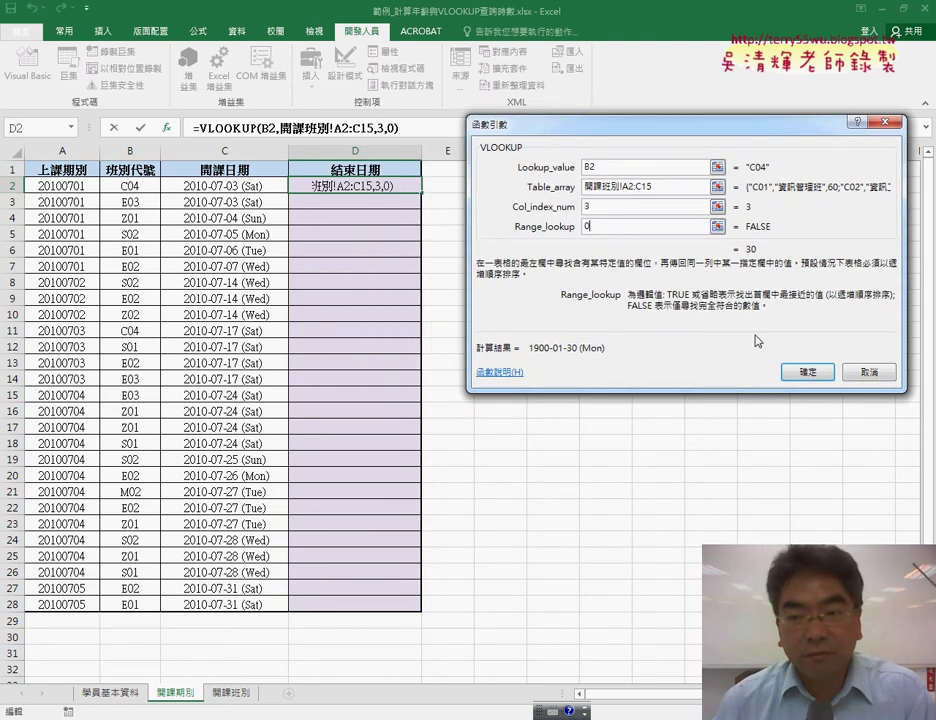
{"action": "left_click", "coordinate": [790, 367]}
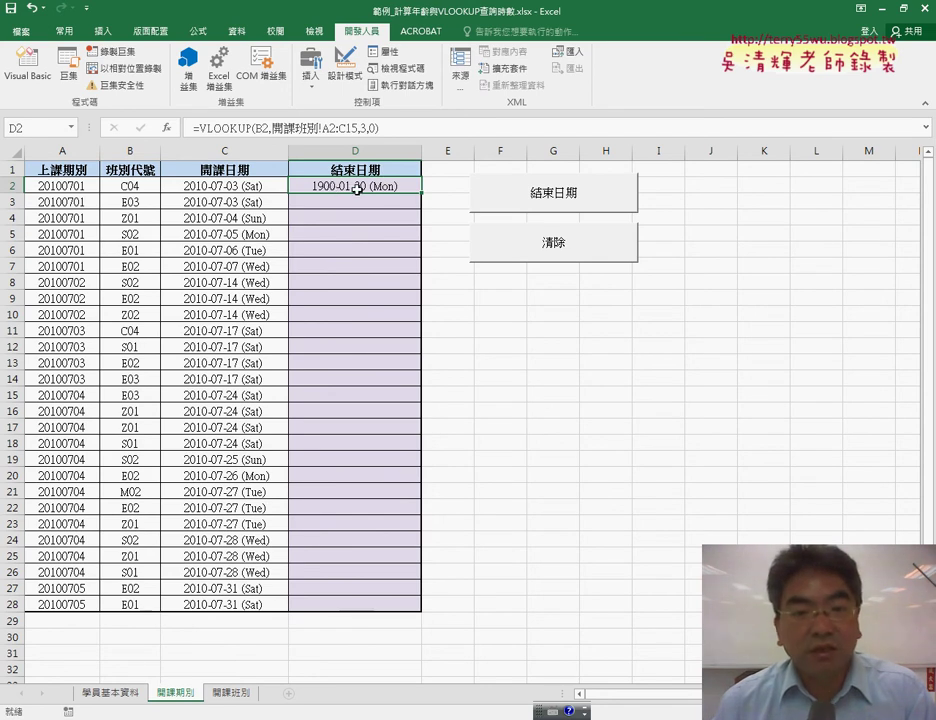
{"action": "right_click", "coordinate": [358, 187]}
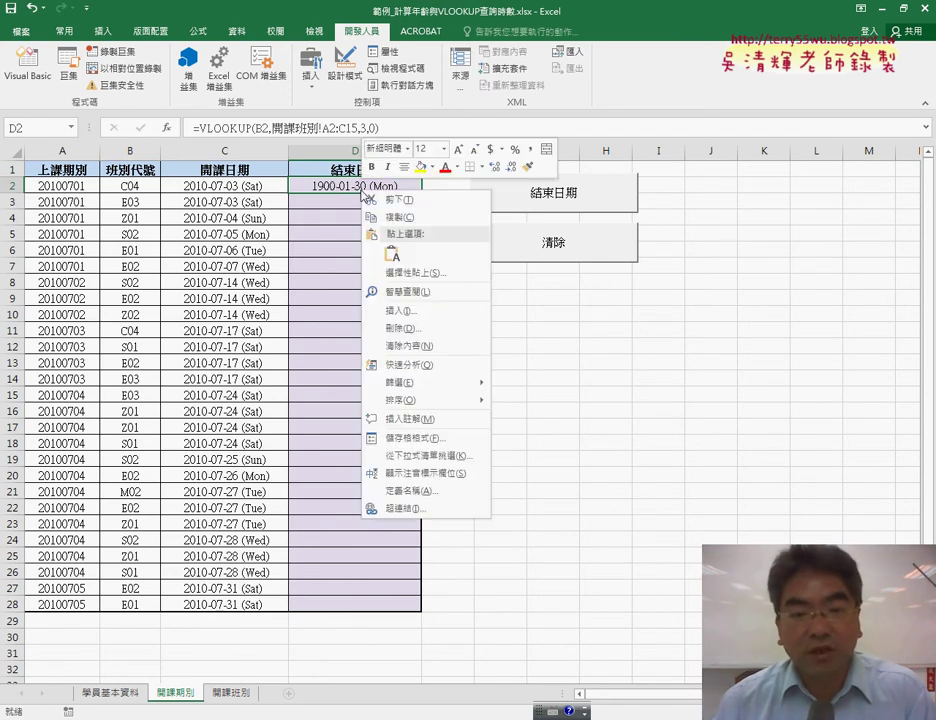
{"action": "left_click", "coordinate": [416, 437]}
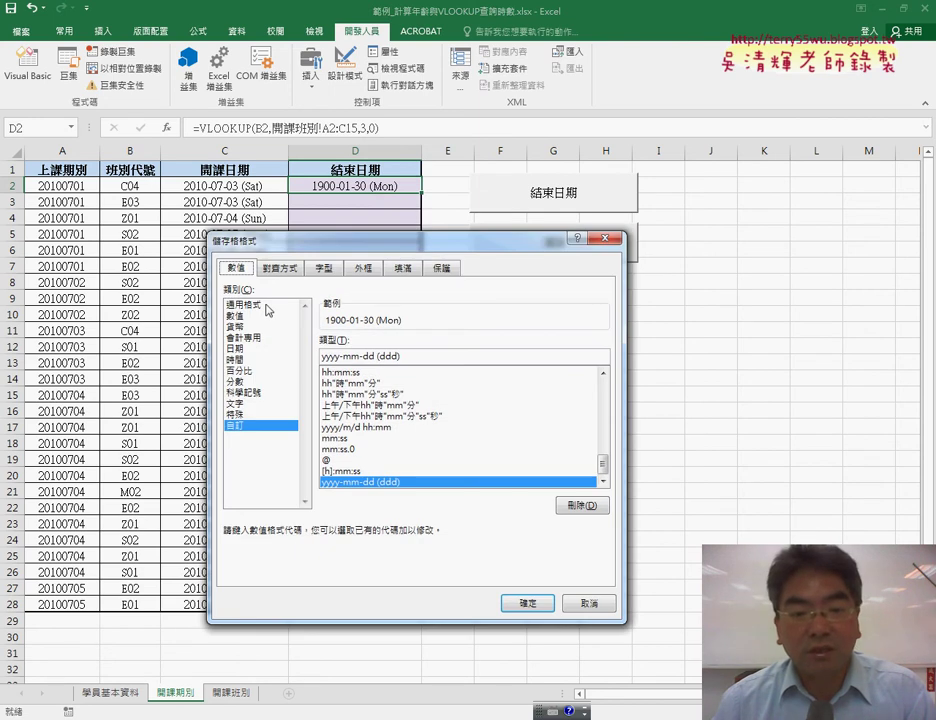
{"action": "left_click", "coordinate": [266, 305]}
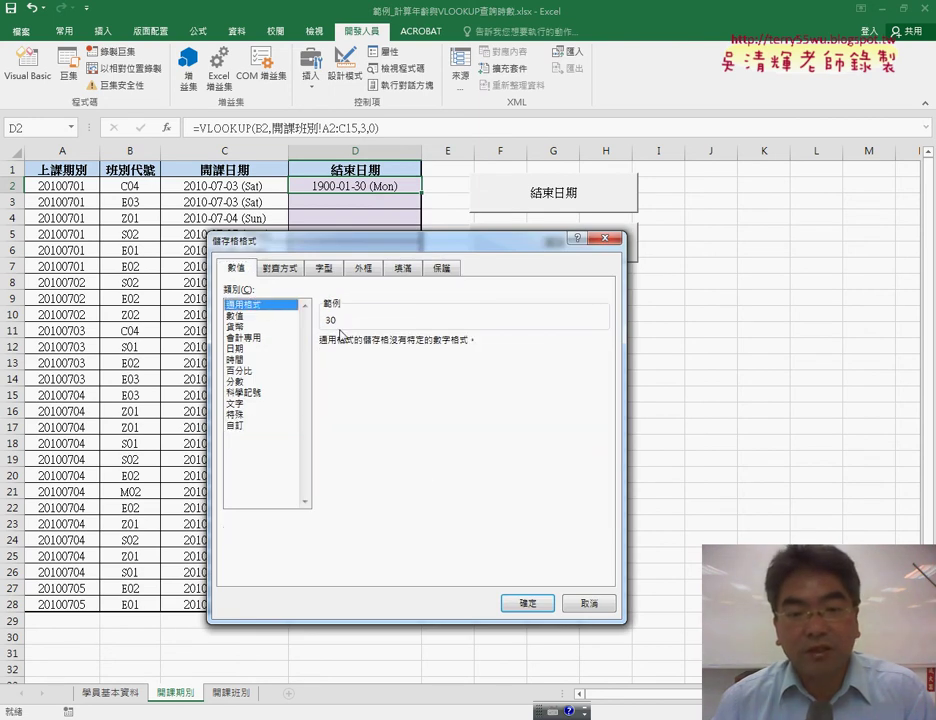
{"action": "left_click", "coordinate": [530, 603]}
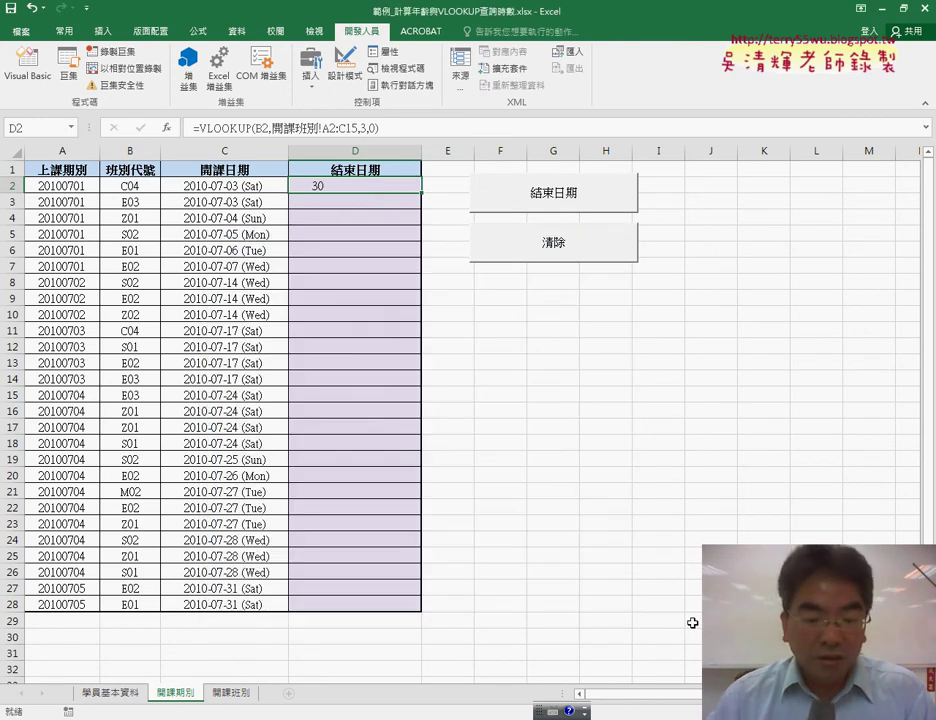
{"action": "key", "text": "ctrl+z"}
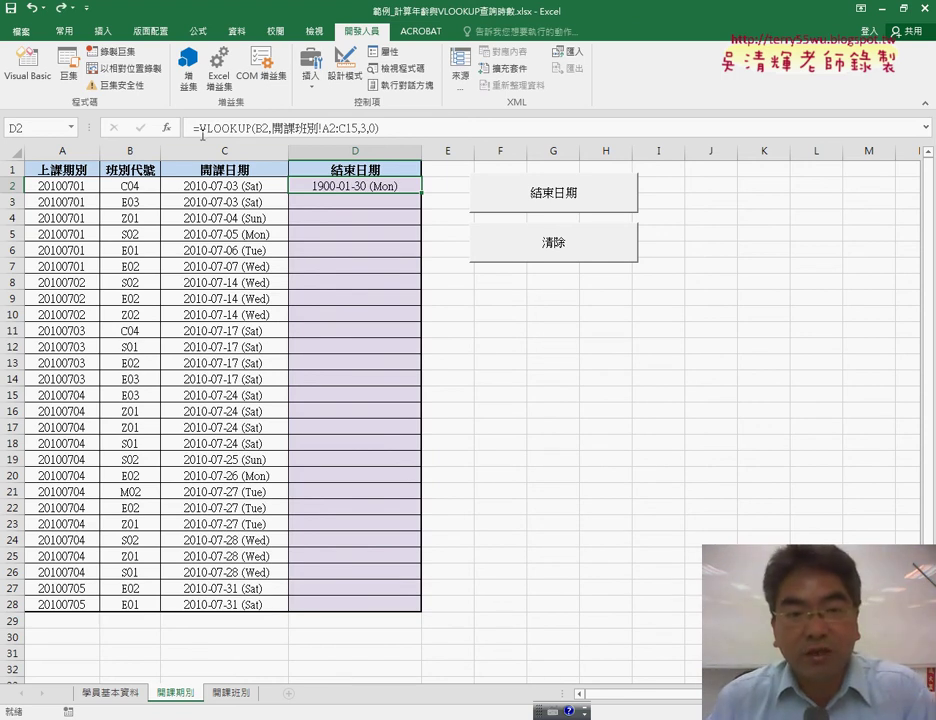
{"action": "left_click", "coordinate": [208, 128]}
Divide D2's VLOOKUP result by 3 and confirm the formula.
{"action": "left_click", "coordinate": [440, 128]}
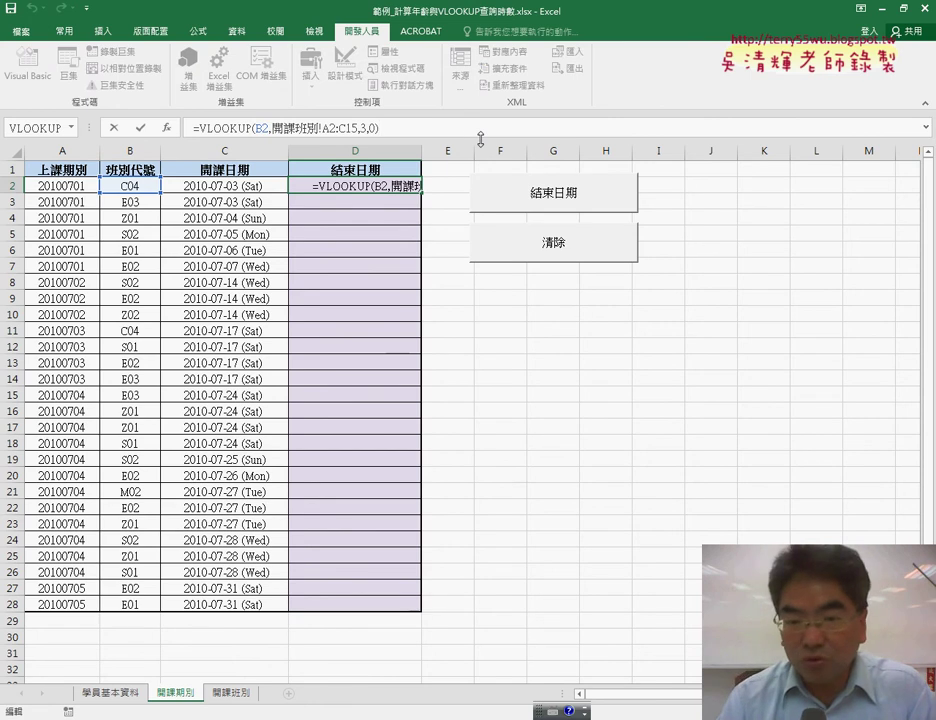
{"action": "type", "text": "/"}
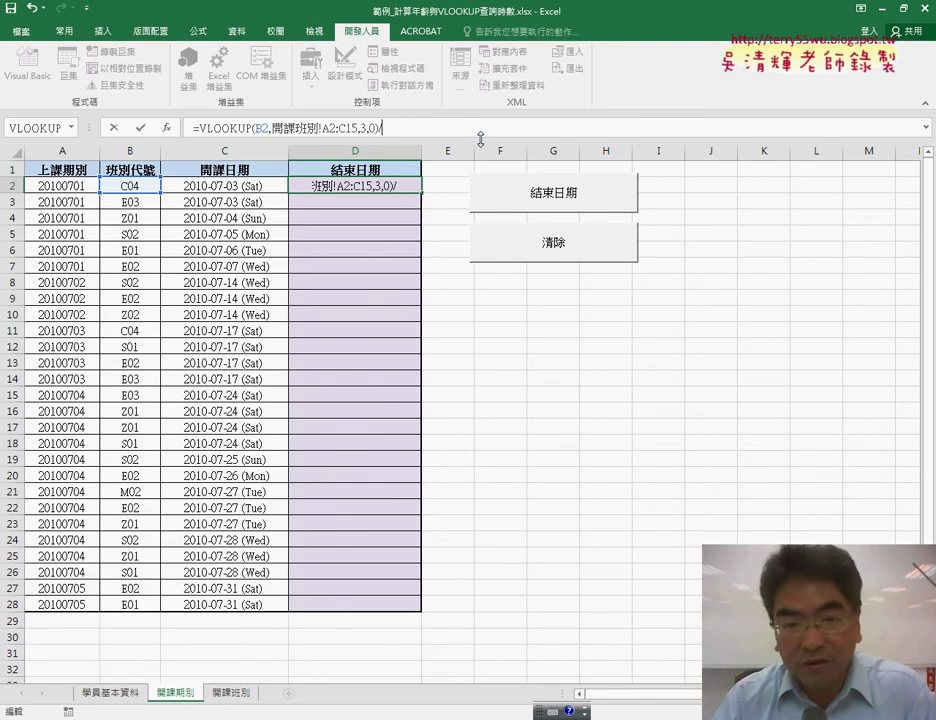
{"action": "type", "text": "3"}
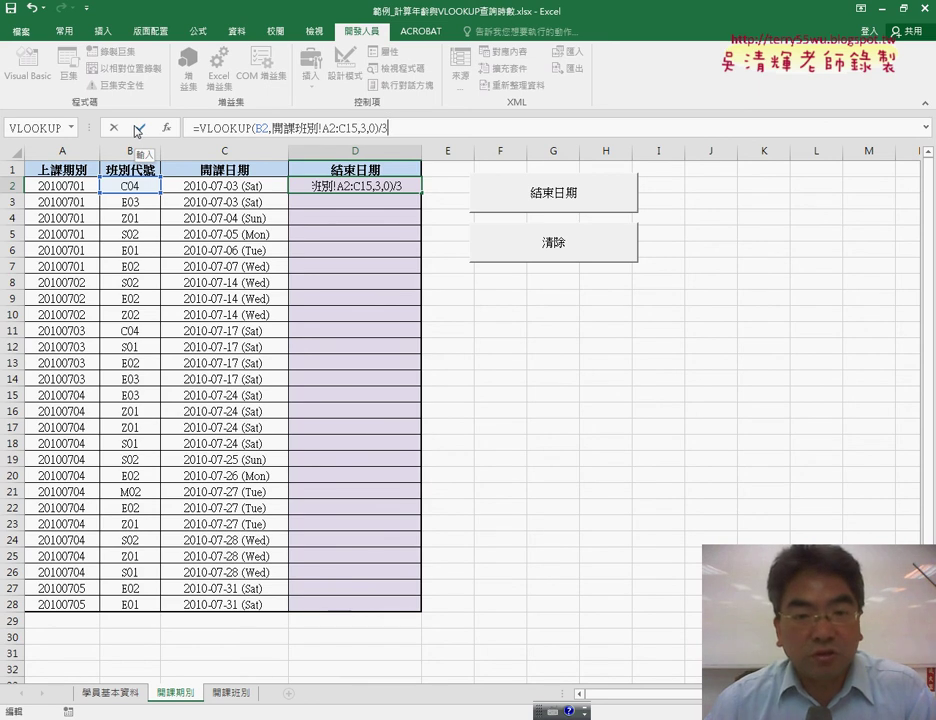
{"action": "left_click", "coordinate": [138, 128]}
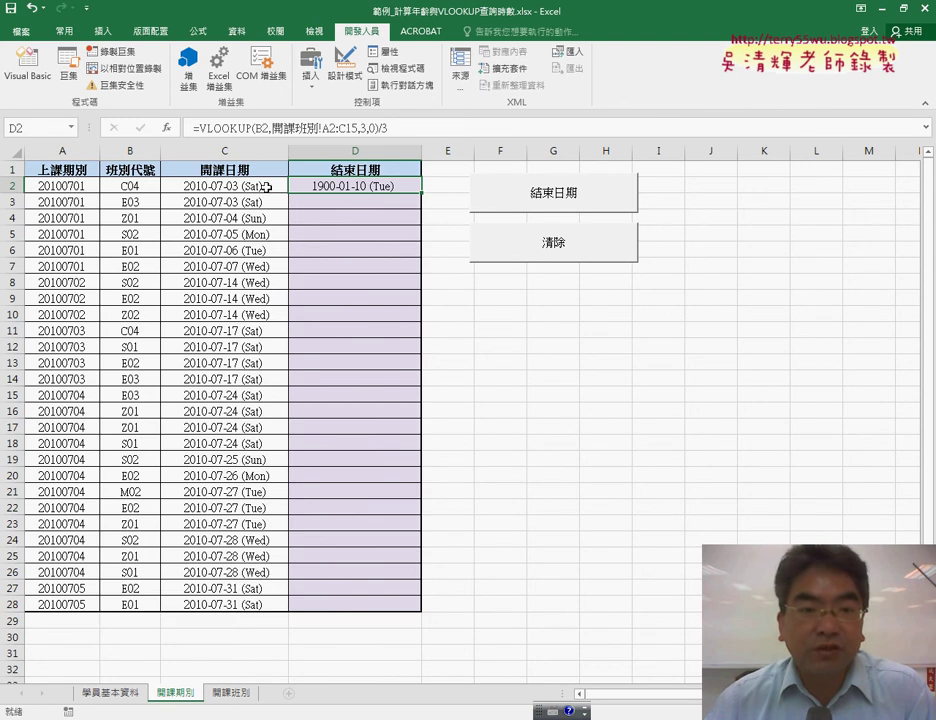
Edit D2's formula to =(VLOOKUP(B2,開課班別!A2:C15,3,0)/3-1)*7.
{"action": "left_click", "coordinate": [430, 129]}
{"action": "type", "text": "-"}
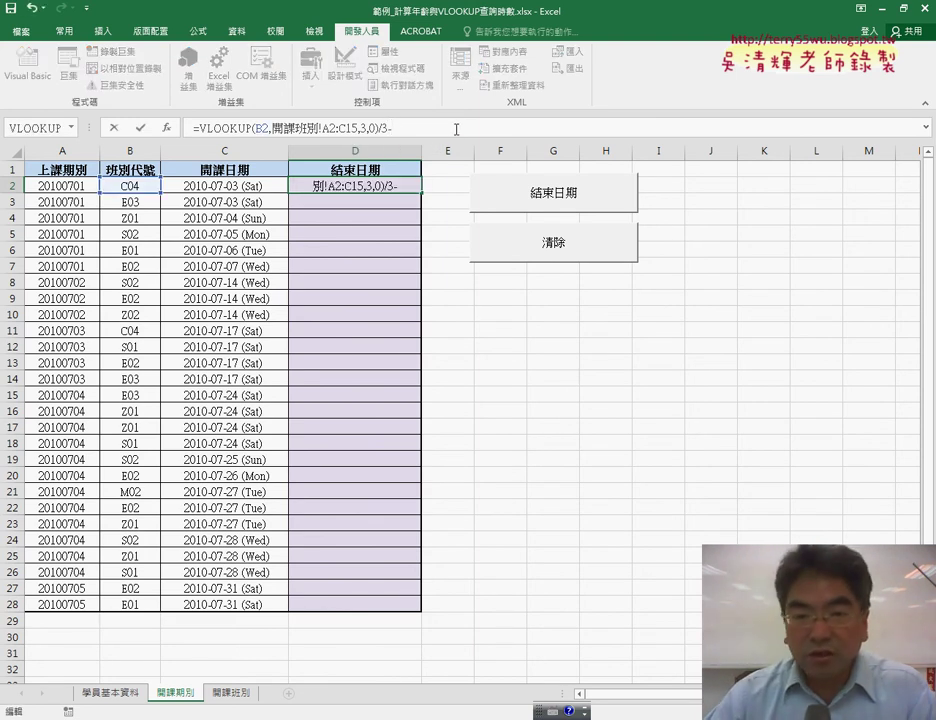
{"action": "type", "text": "1"}
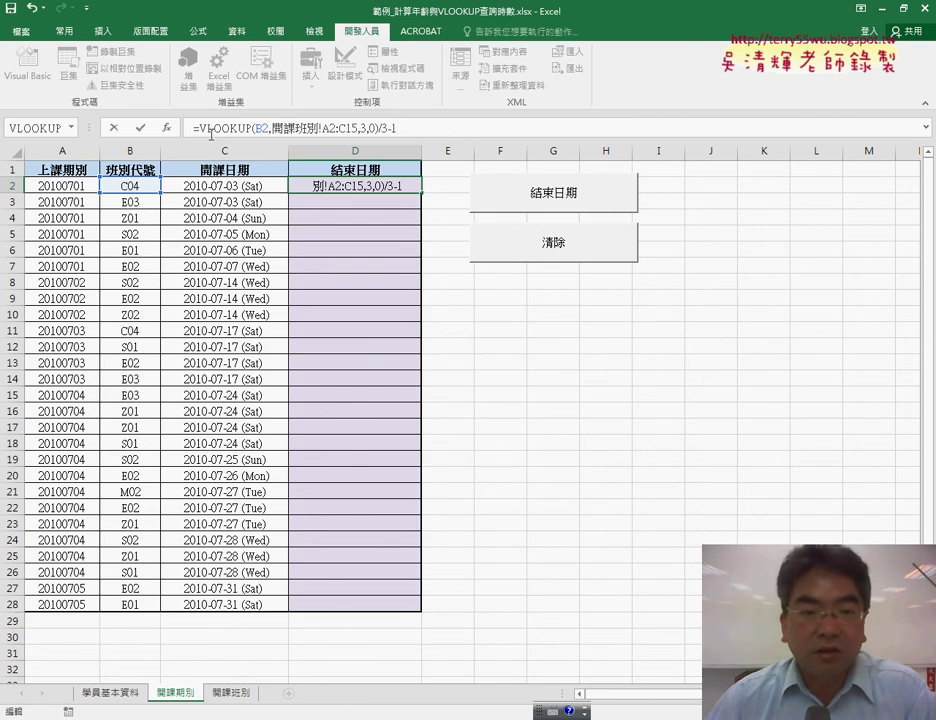
{"action": "key", "text": "Home"}
{"action": "key", "text": "Right"}
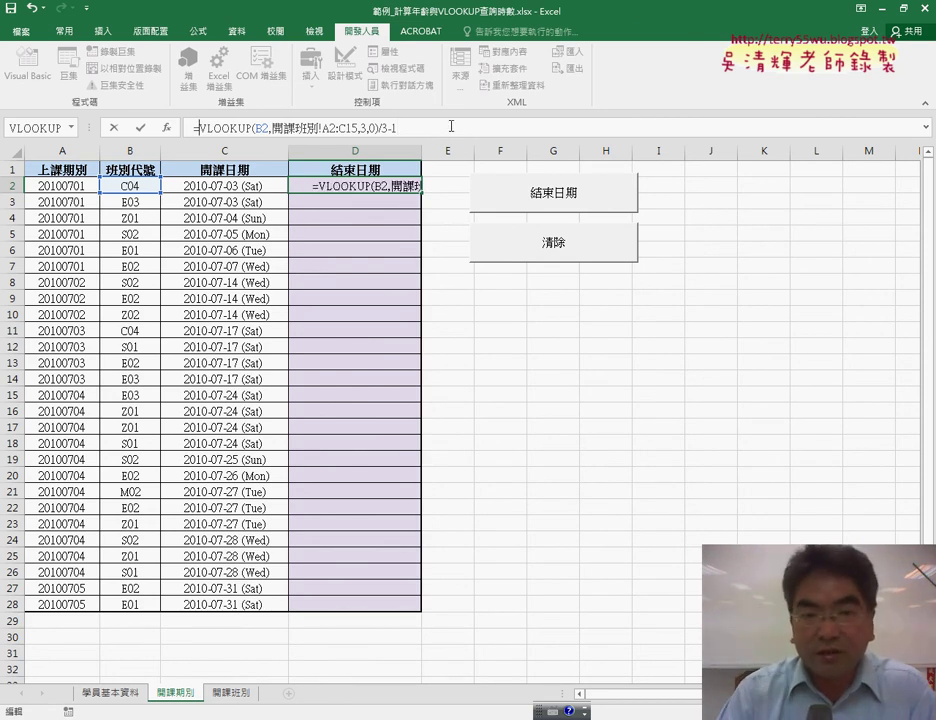
{"action": "type", "text": "("}
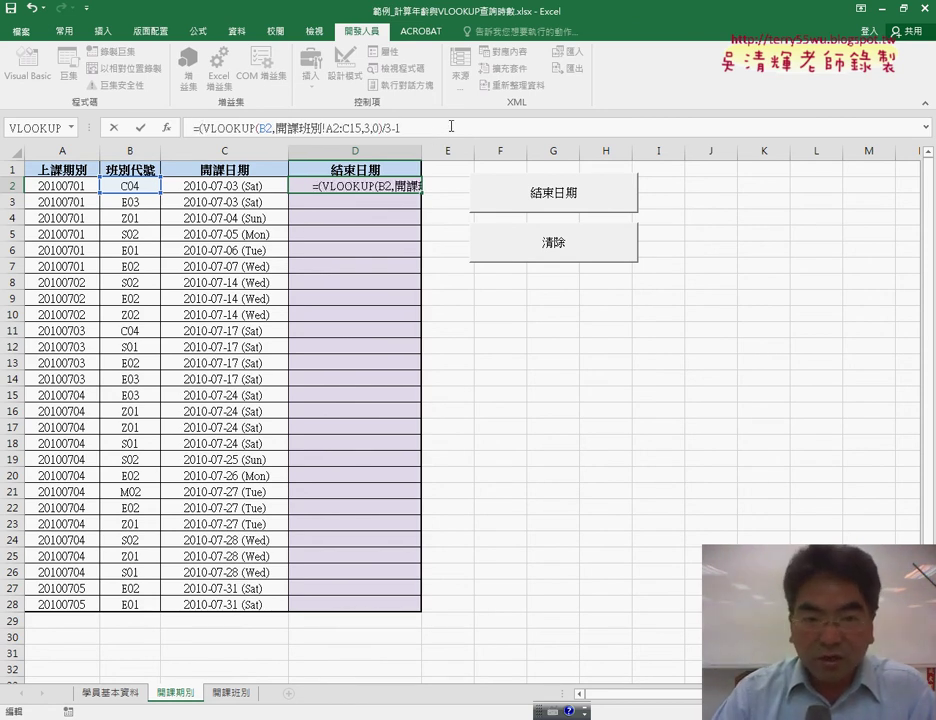
{"action": "left_click", "coordinate": [451, 126]}
{"action": "type", "text": ")"}
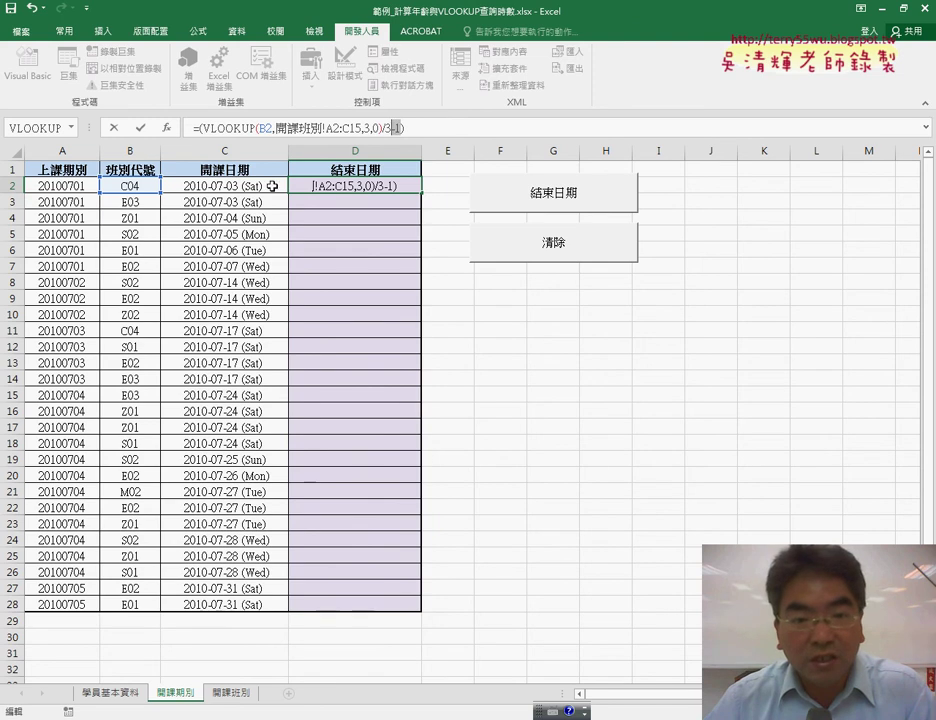
{"action": "left_click", "coordinate": [507, 131]}
{"action": "type", "text": "*7"}
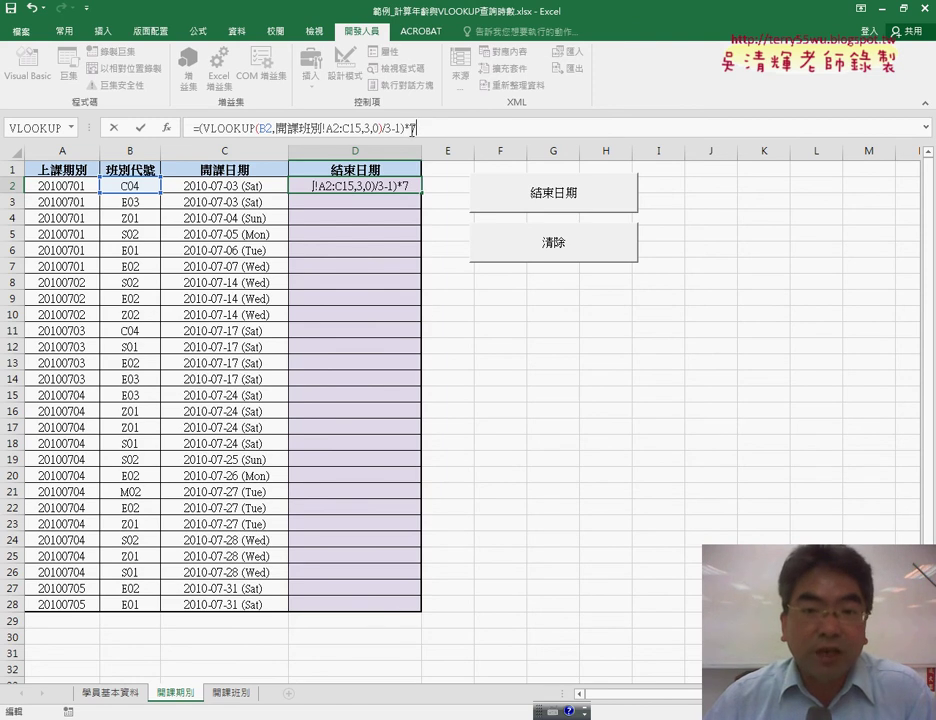
Confirm the ×7 formula, view D2's raw value 63 in General format, then undo.
{"action": "left_click", "coordinate": [141, 128]}
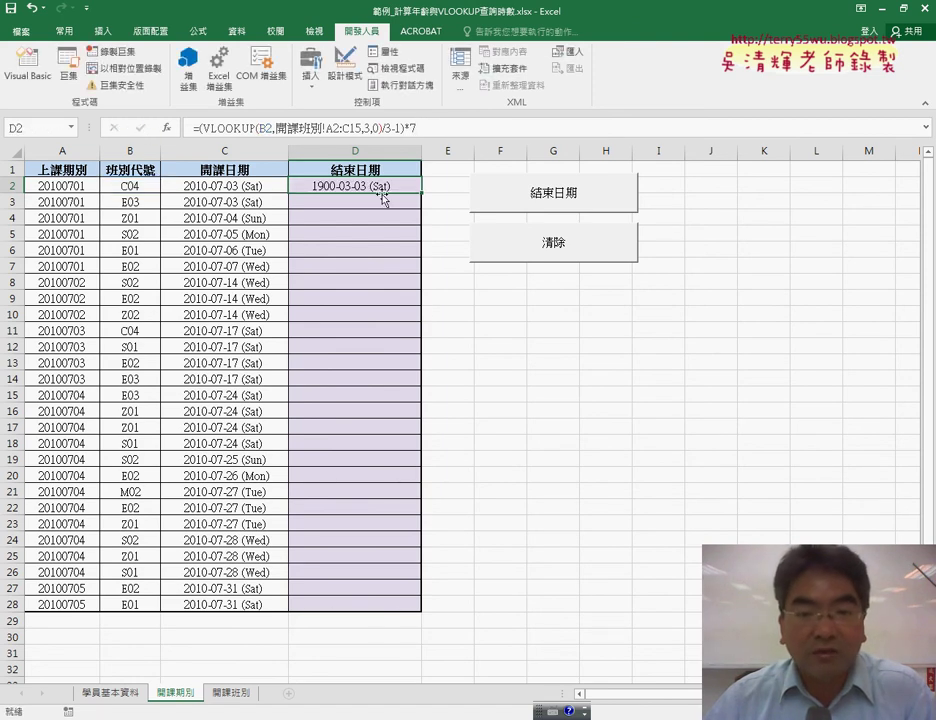
{"action": "right_click", "coordinate": [381, 187]}
{"action": "left_click", "coordinate": [441, 434]}
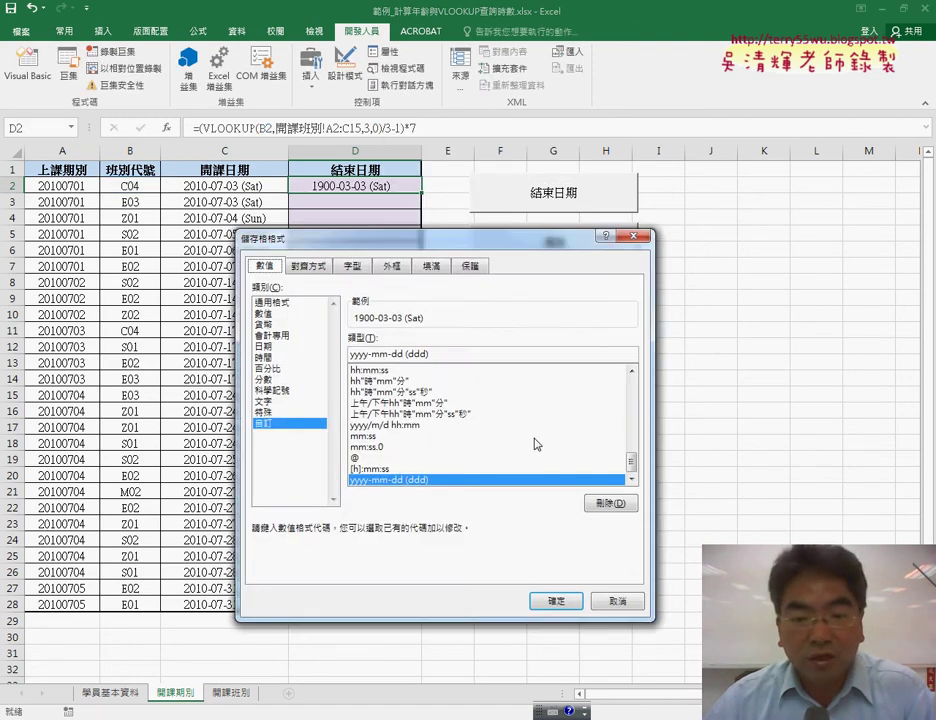
{"action": "left_click", "coordinate": [282, 303]}
{"action": "left_click_drag", "start_coordinate": [393, 246], "coordinate": [573, 143]}
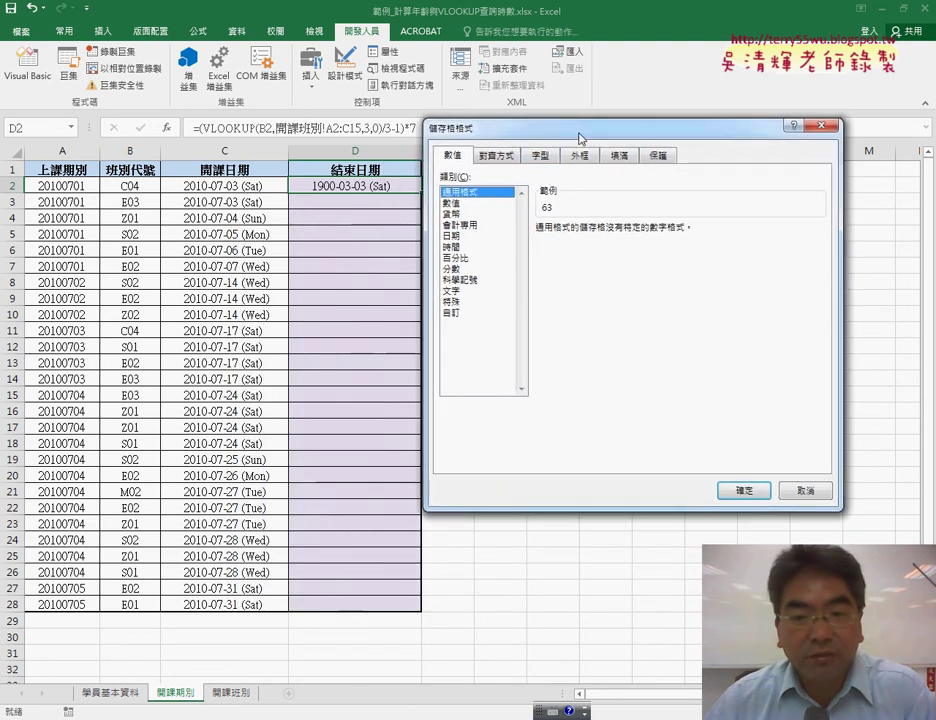
{"action": "left_click", "coordinate": [737, 494]}
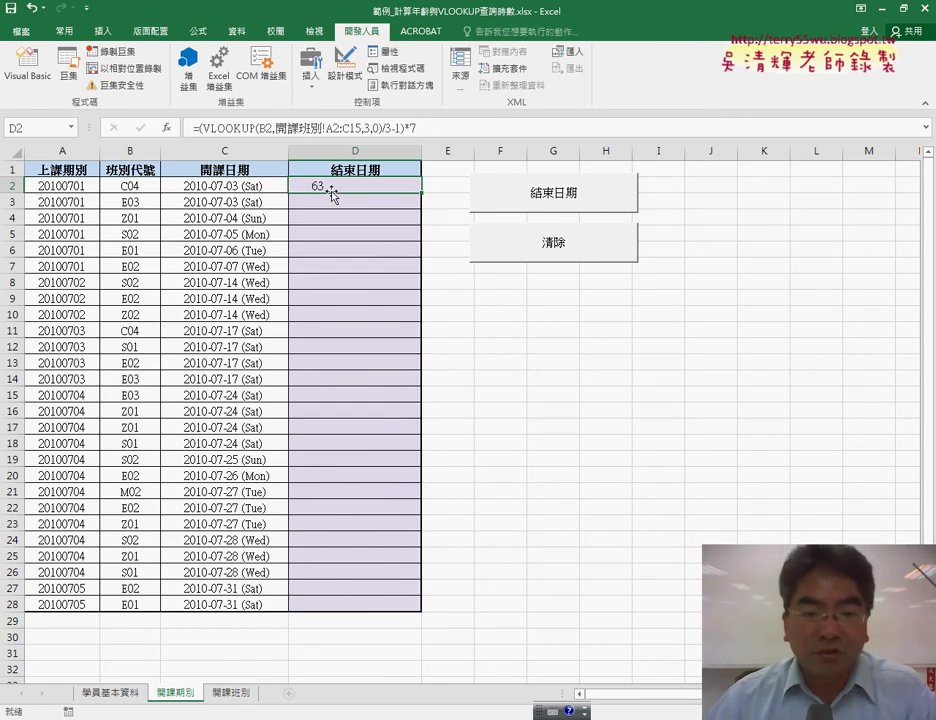
{"action": "left_click", "coordinate": [330, 188]}
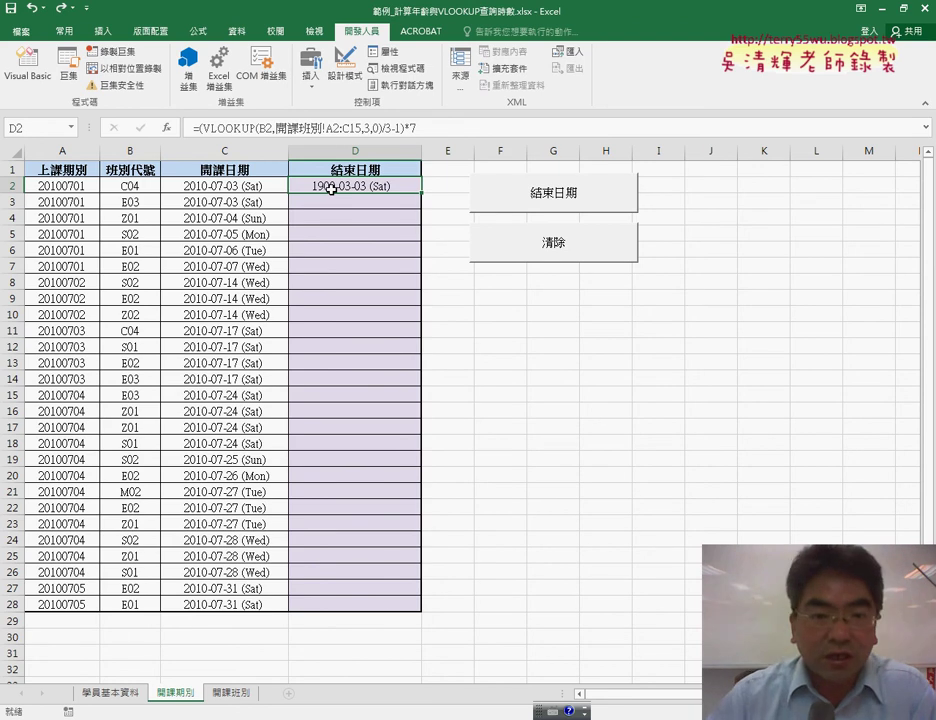
Add the start date so D2 becomes =C2+(VLOOKUP(B2,開課班別!A2:C15,3,0)/3-1)*7.
{"action": "left_click", "coordinate": [416, 128]}
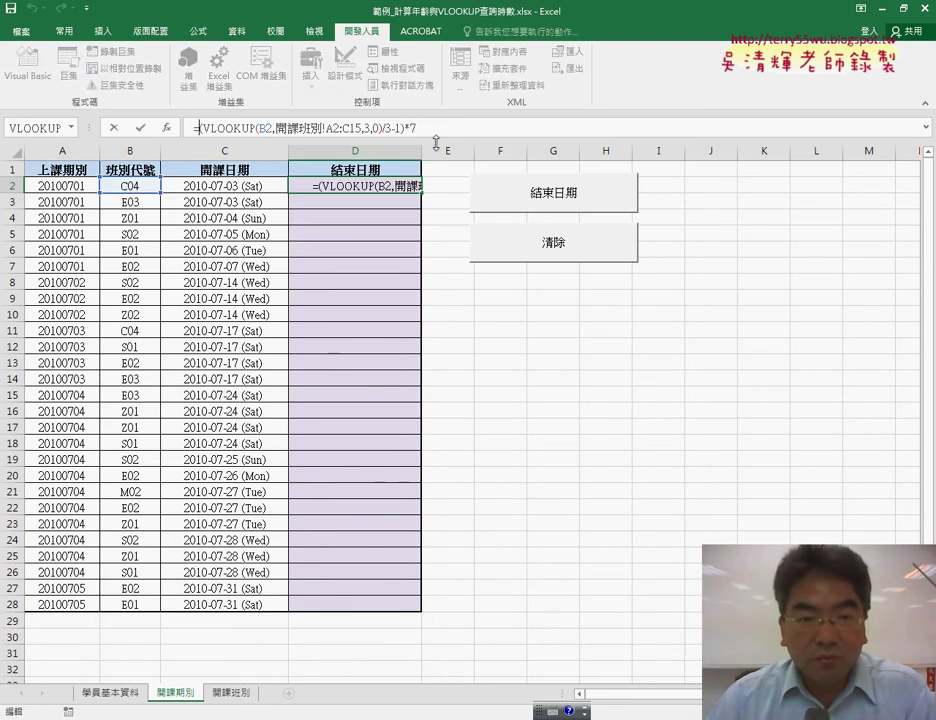
{"action": "left_click", "coordinate": [217, 187]}
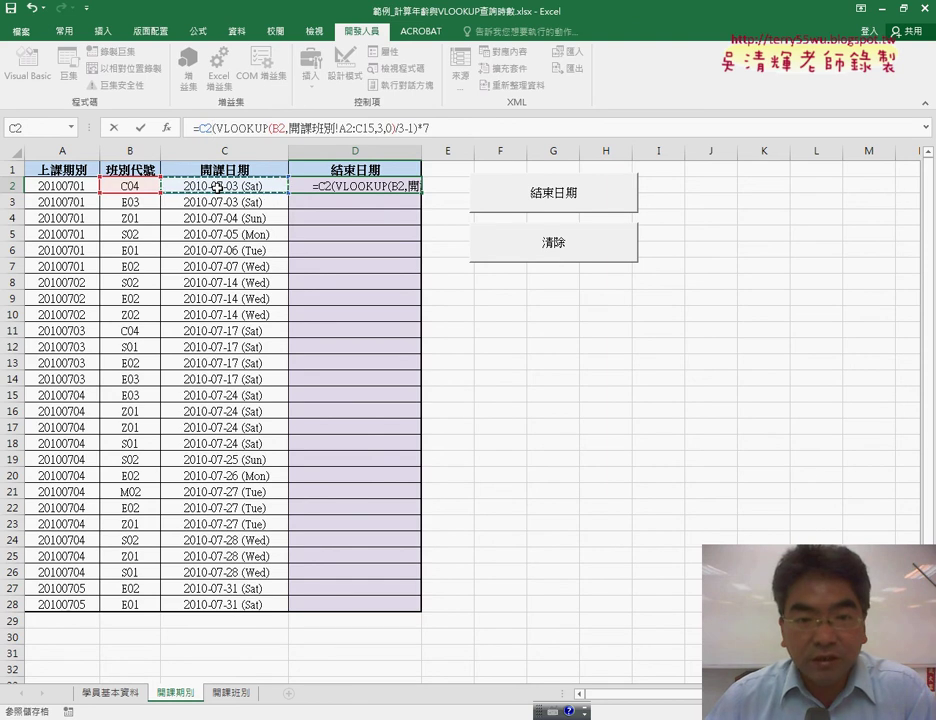
{"action": "type", "text": "+"}
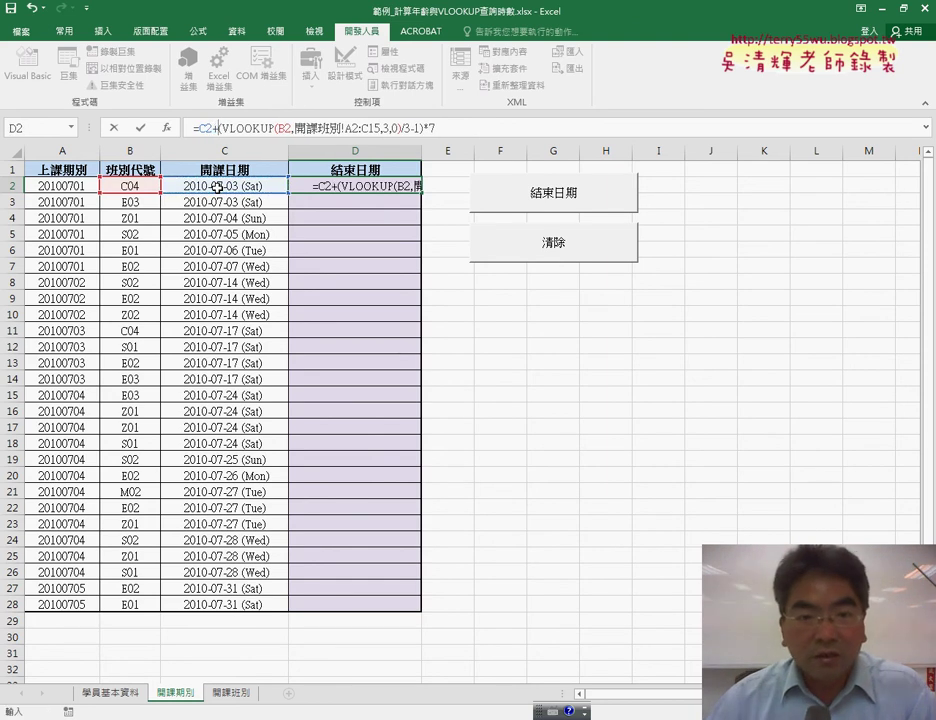
{"action": "left_click_drag", "start_coordinate": [204, 128], "coordinate": [497, 134]}
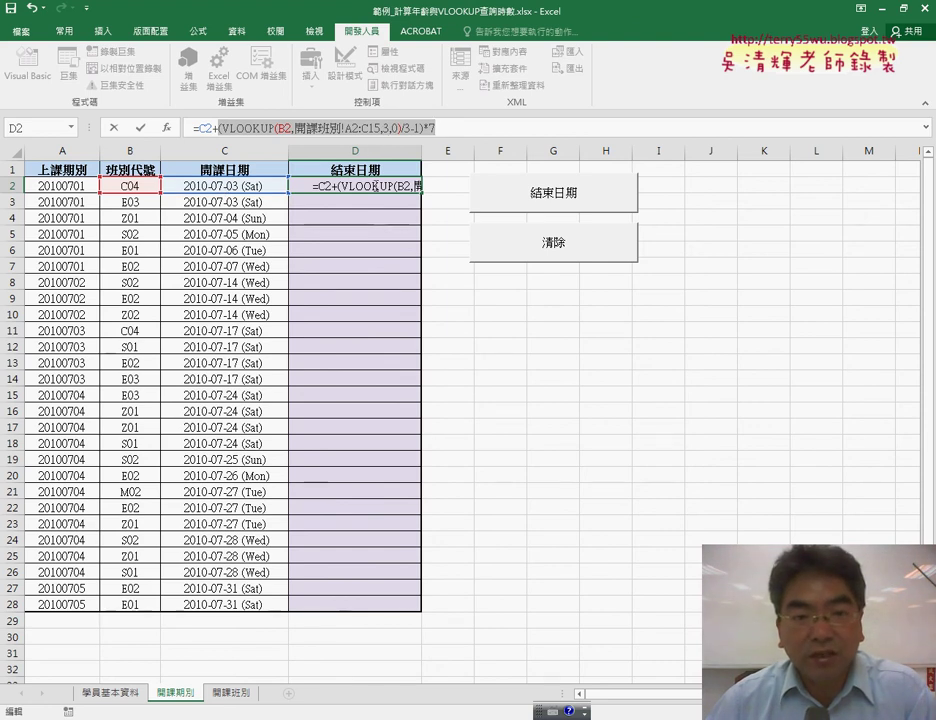
{"action": "left_click", "coordinate": [143, 128]}
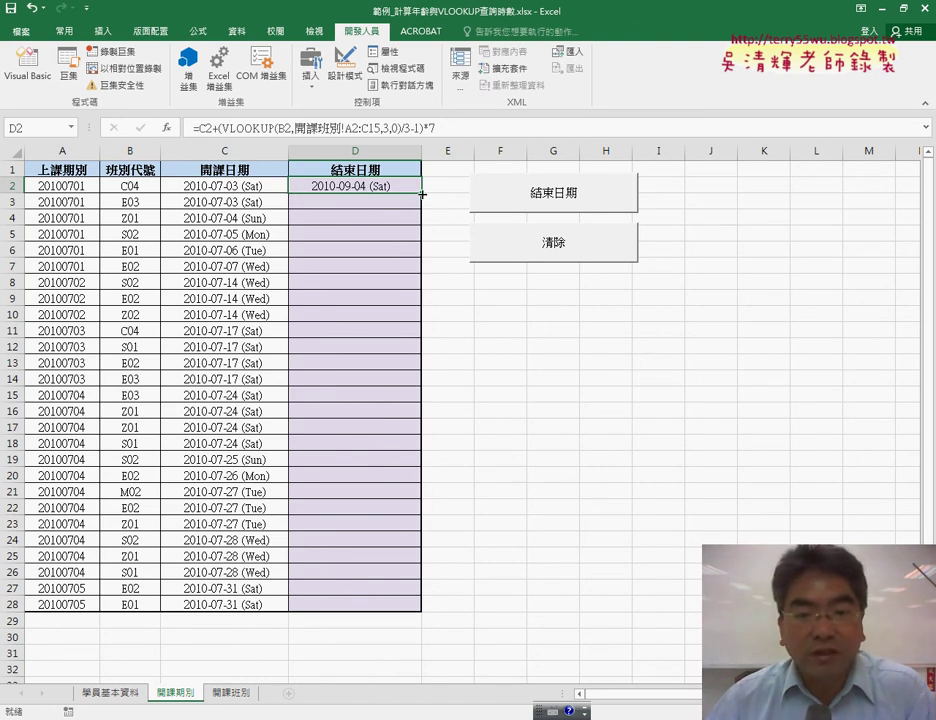
{"action": "left_click_drag", "start_coordinate": [422, 194], "coordinate": [419, 611]}
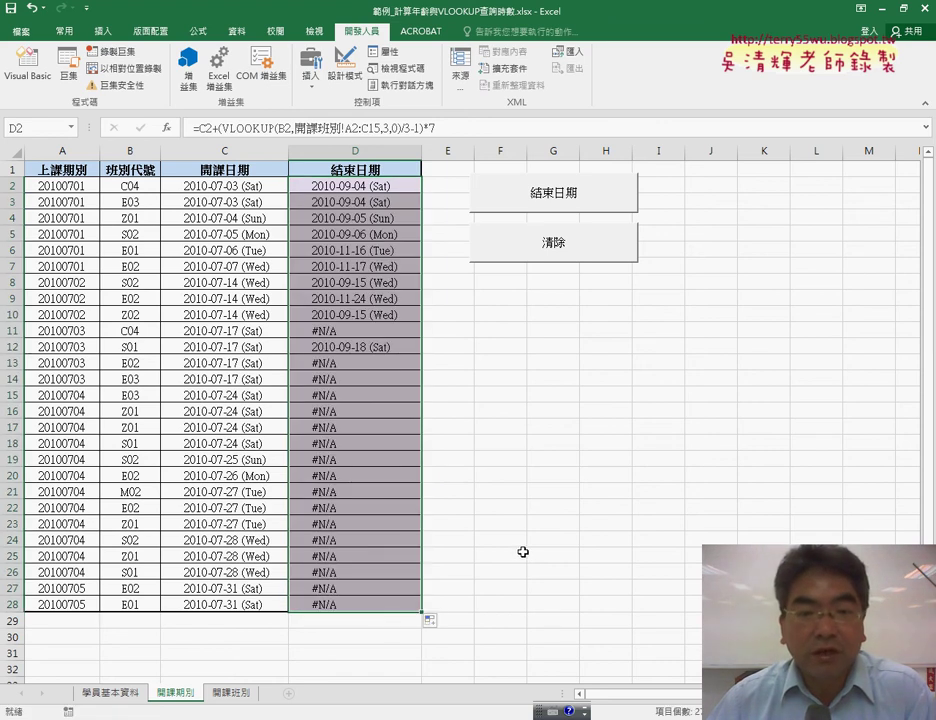
{"action": "left_click", "coordinate": [356, 187]}
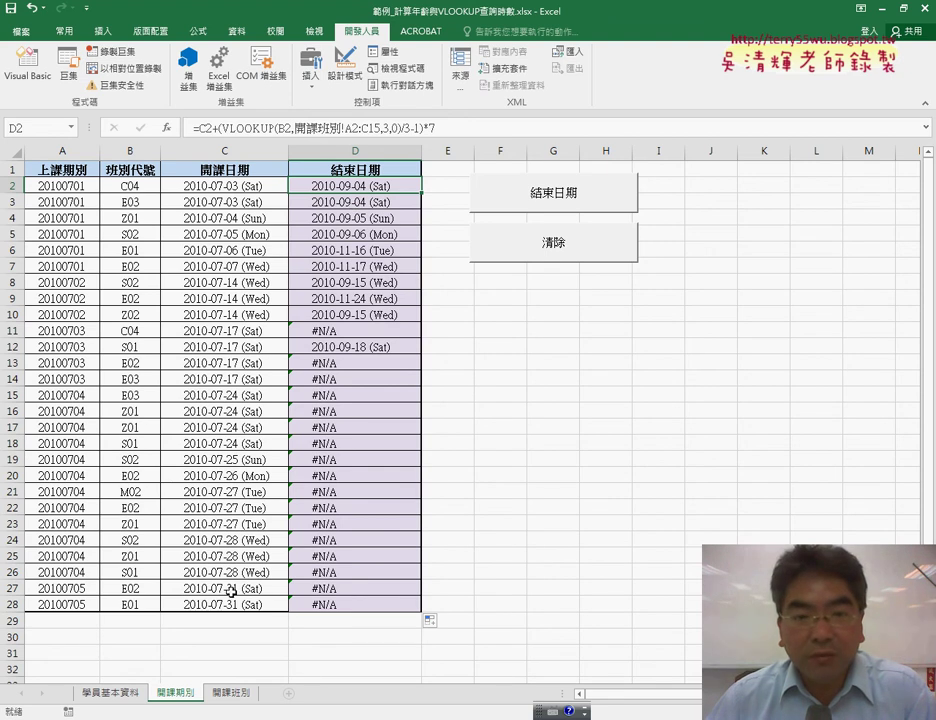
{"action": "left_click_drag", "start_coordinate": [344, 128], "coordinate": [378, 128]}
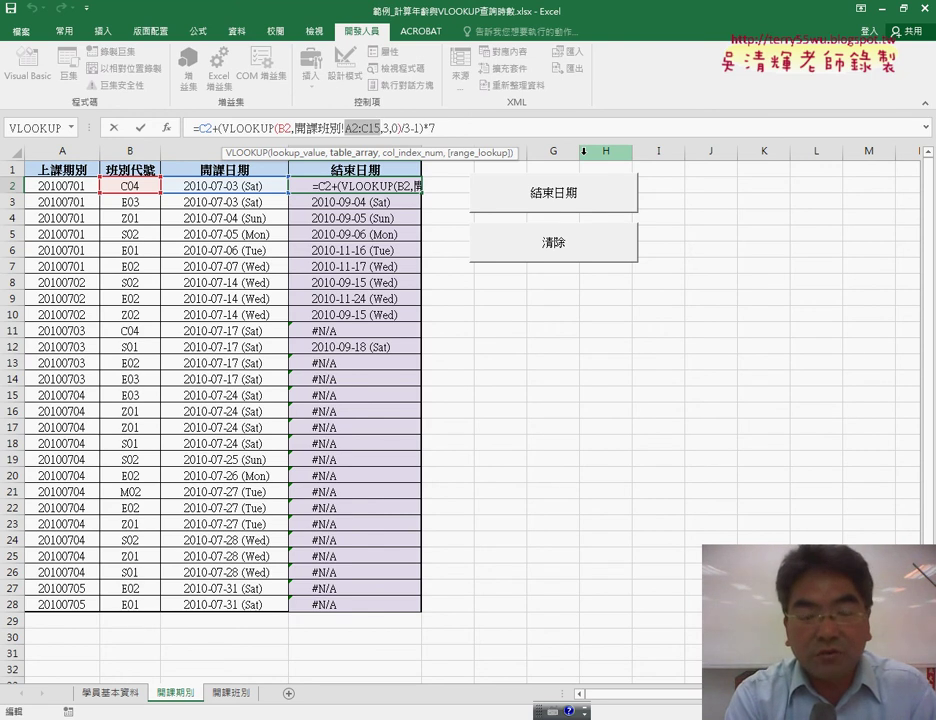
{"action": "key", "text": "F4"}
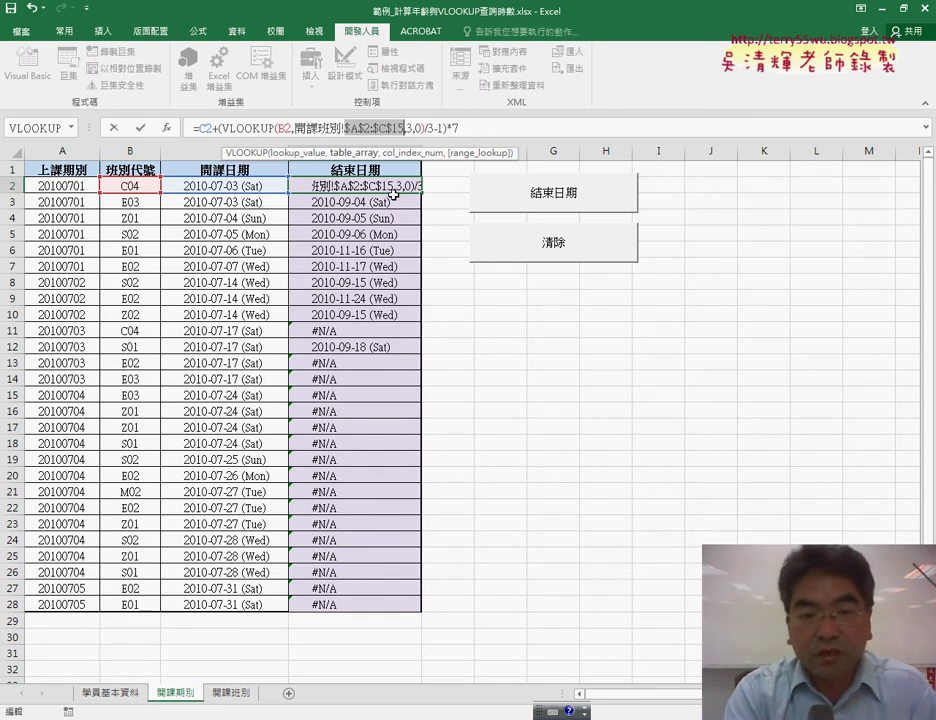
{"action": "key", "text": "F4"}
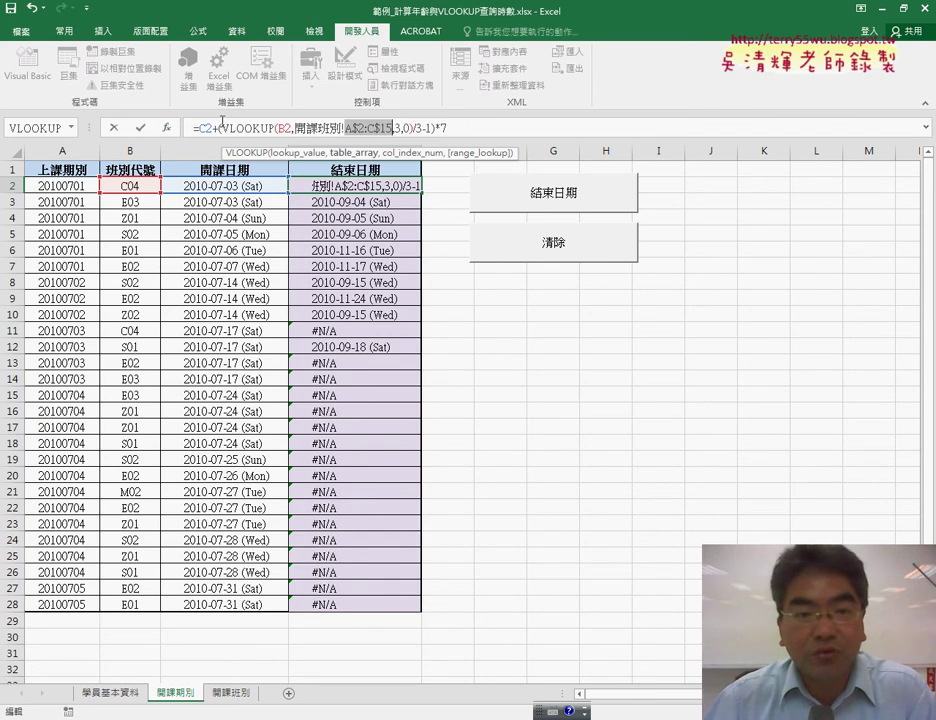
{"action": "left_click", "coordinate": [138, 129]}
{"action": "left_click_drag", "start_coordinate": [424, 192], "coordinate": [419, 609]}
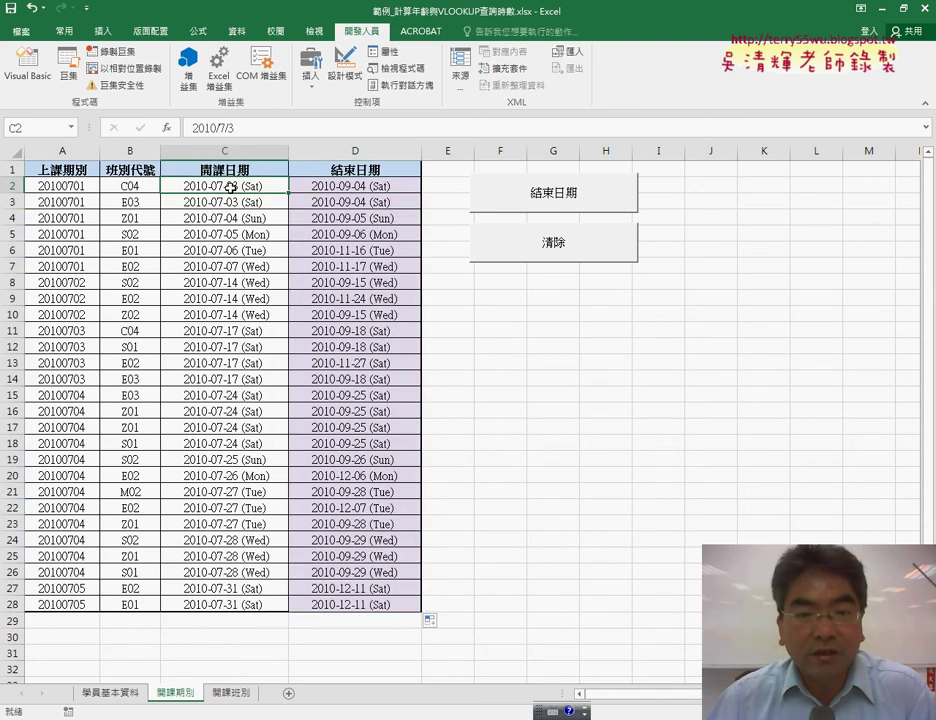
{"action": "left_click", "coordinate": [342, 187]}
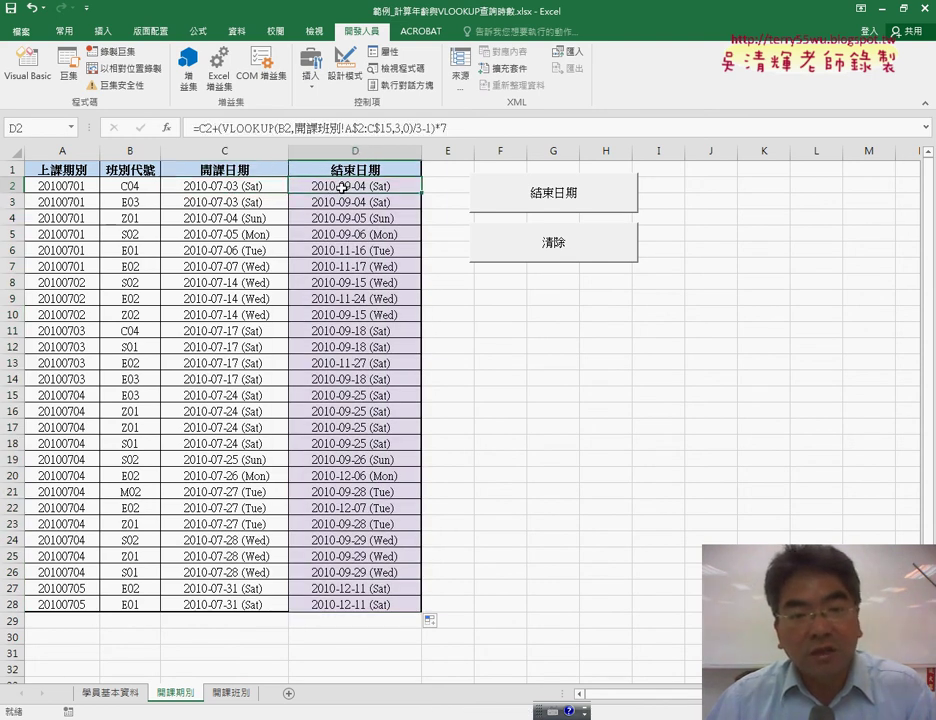
{"action": "left_click", "coordinate": [237, 186]}
{"action": "left_click", "coordinate": [325, 185]}
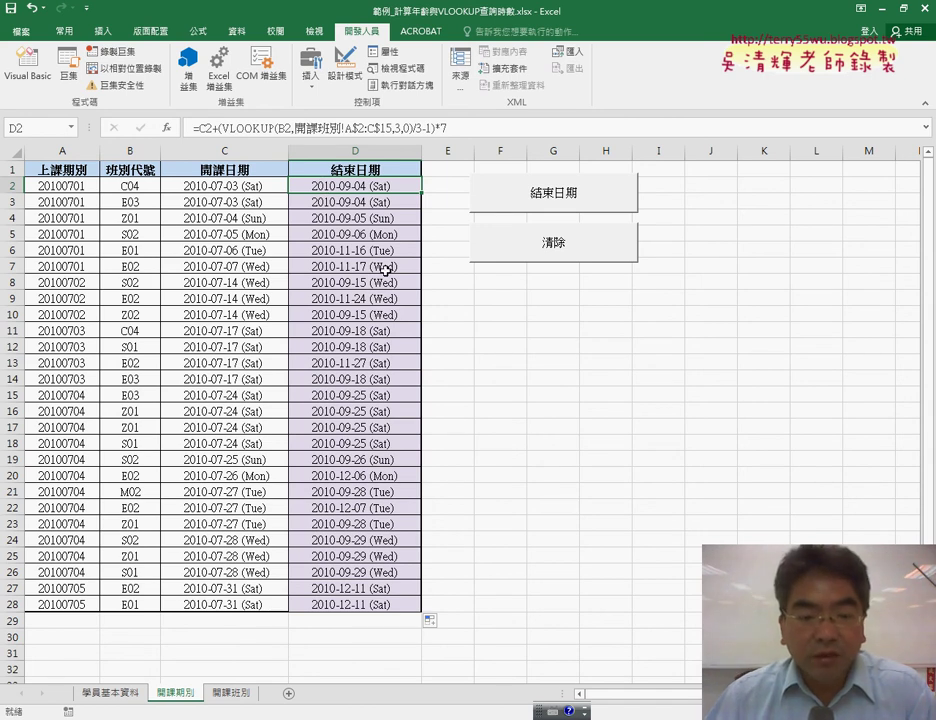
Switch to the 學員基本資料 sheet and try =datedif( in C2, then cancel it.
{"action": "left_click", "coordinate": [118, 694]}
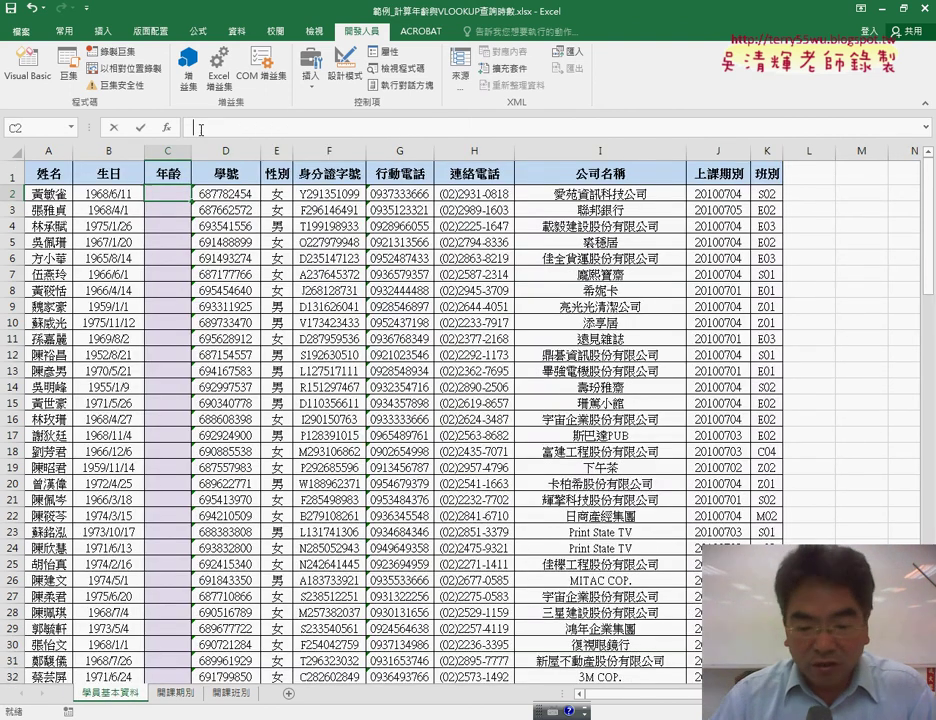
{"action": "type", "text": "="}
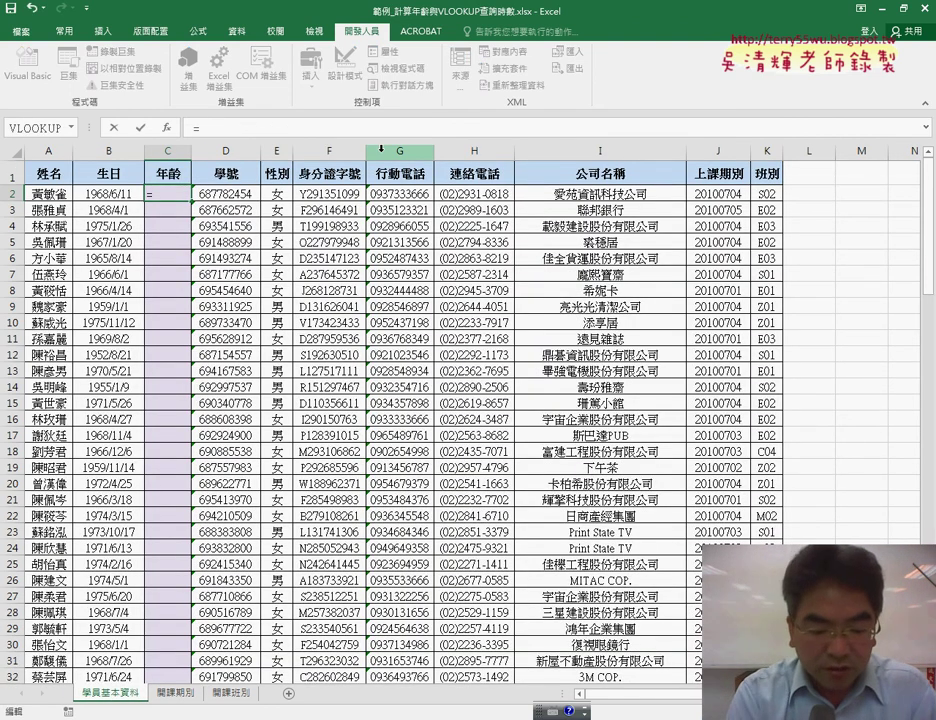
{"action": "type", "text": "dated"}
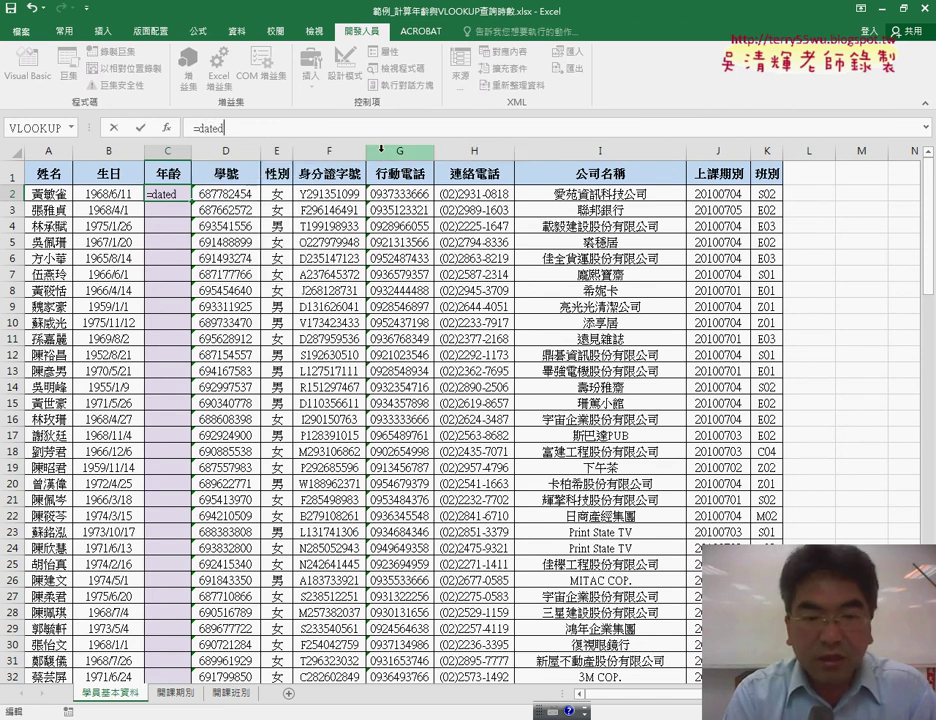
{"action": "type", "text": "if"}
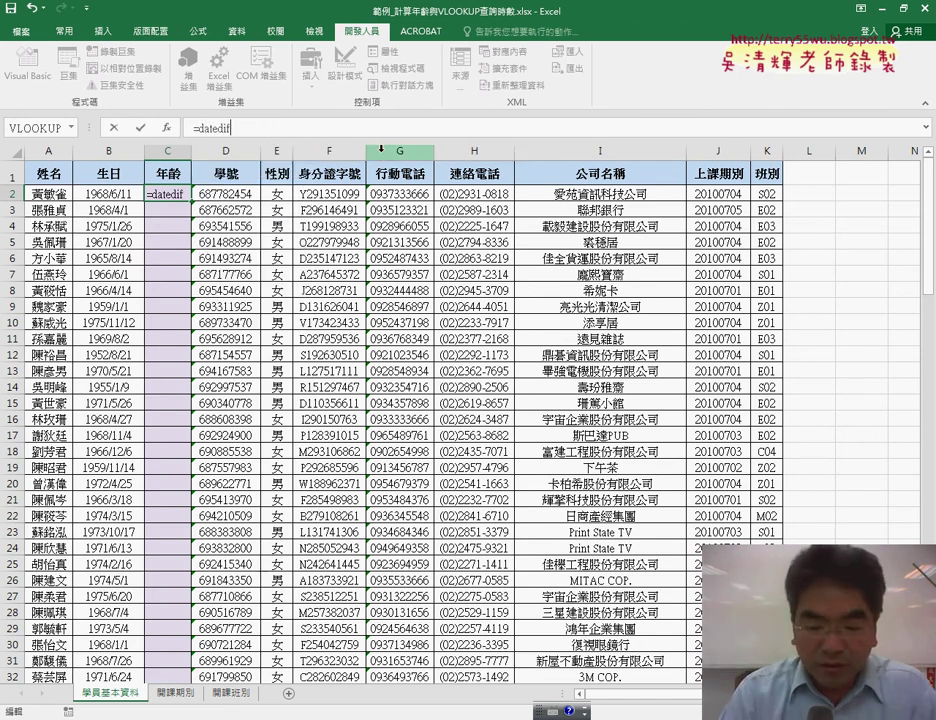
{"action": "type", "text": "("}
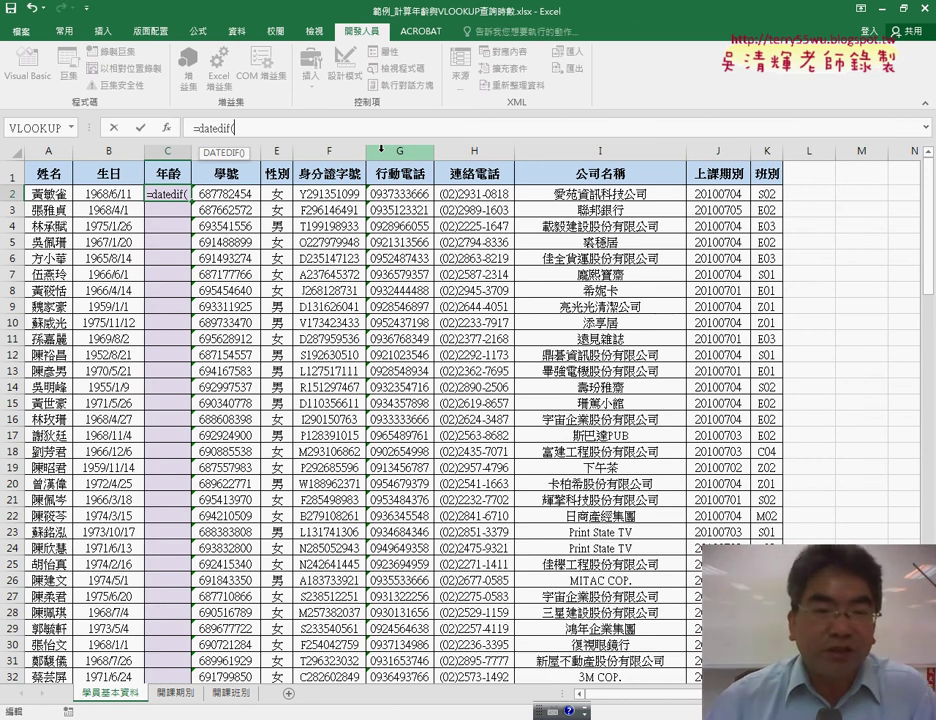
{"action": "key", "text": "BackSpace"}
{"action": "key", "text": "BackSpace"}
{"action": "key", "text": "BackSpace"}
{"action": "key", "text": "BackSpace"}
{"action": "key", "text": "BackSpace"}
{"action": "key", "text": "BackSpace"}
{"action": "key", "text": "Escape"}
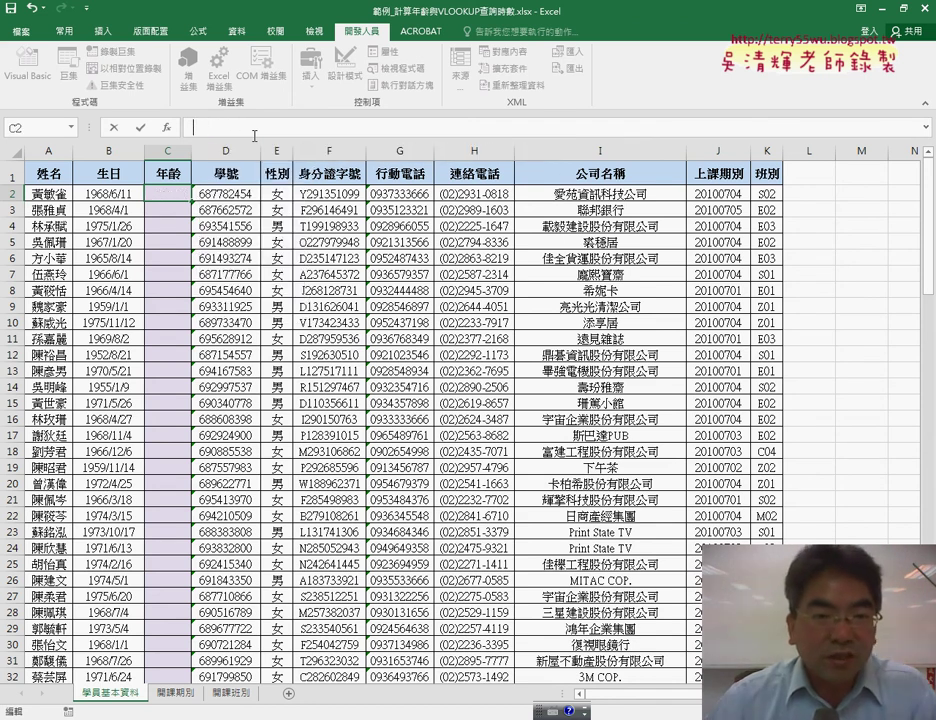
Browse the 日期及時間 functions in Insert Function, then type =datedif( in C2.
{"action": "left_click", "coordinate": [166, 127]}
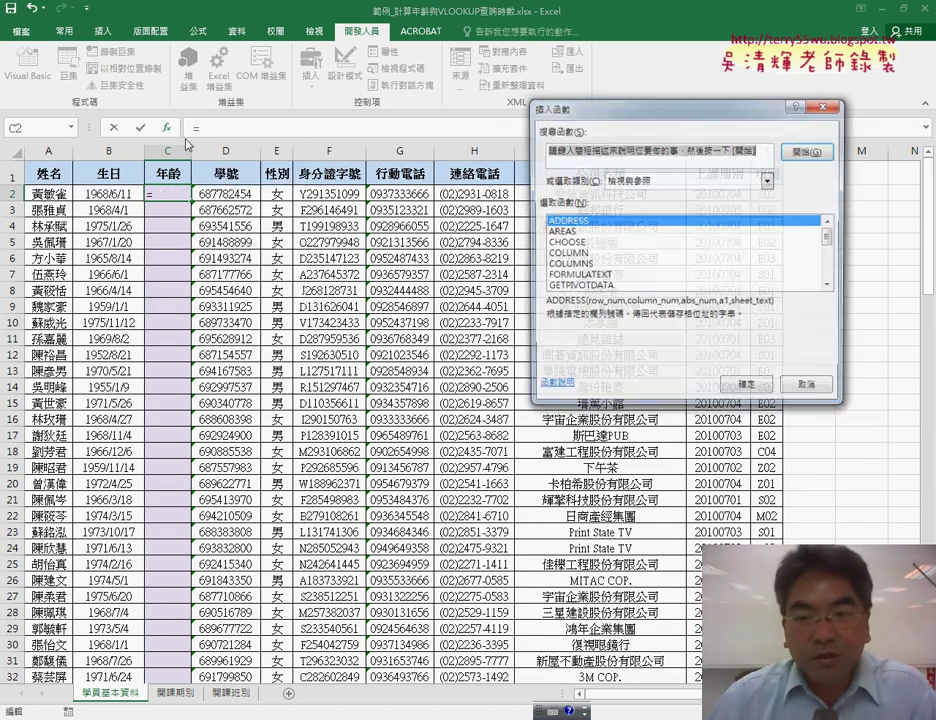
{"action": "left_click", "coordinate": [659, 182]}
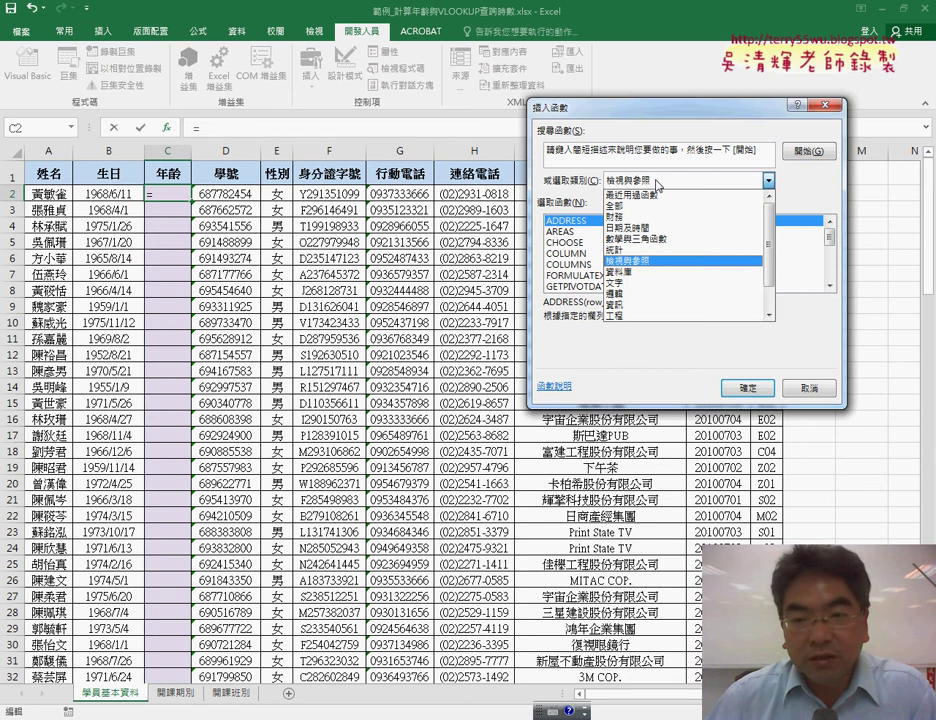
{"action": "left_click", "coordinate": [647, 229]}
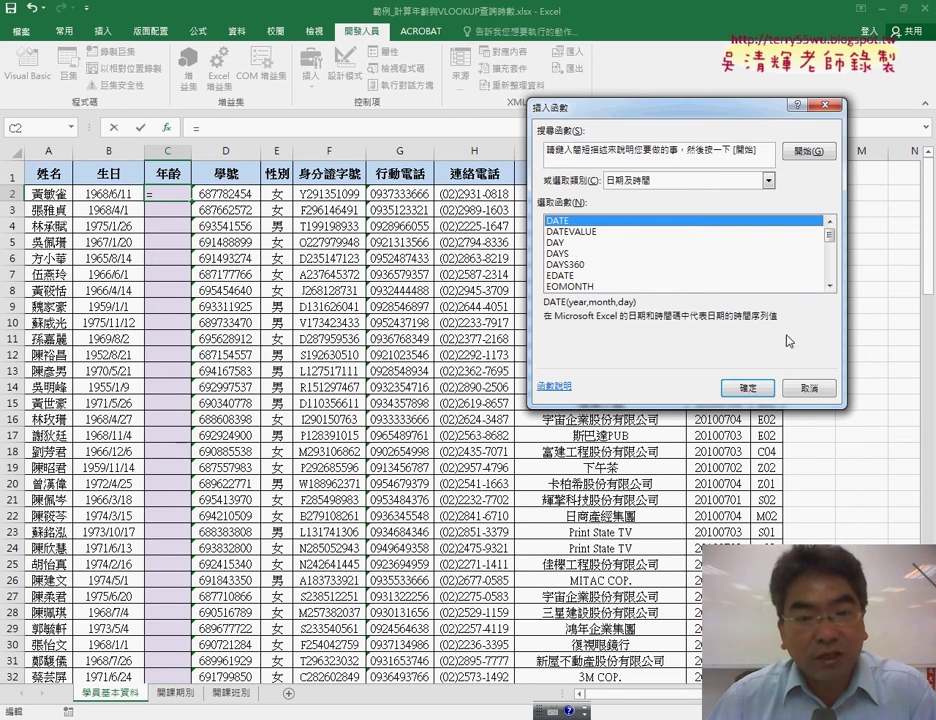
{"action": "key", "text": "Escape"}
{"action": "type", "text": "="}
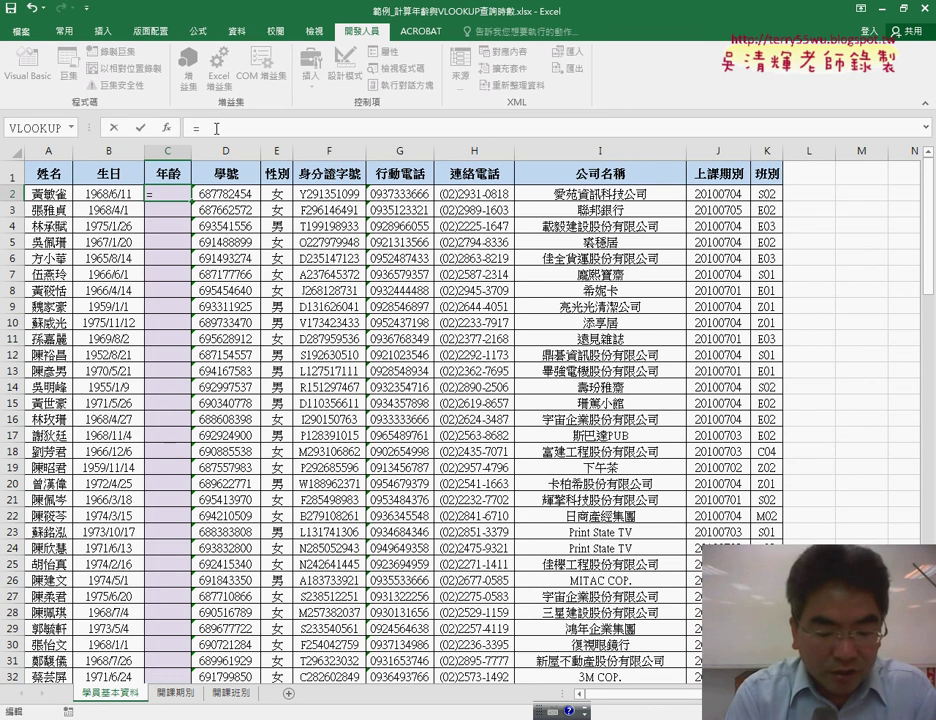
{"action": "type", "text": "dat"}
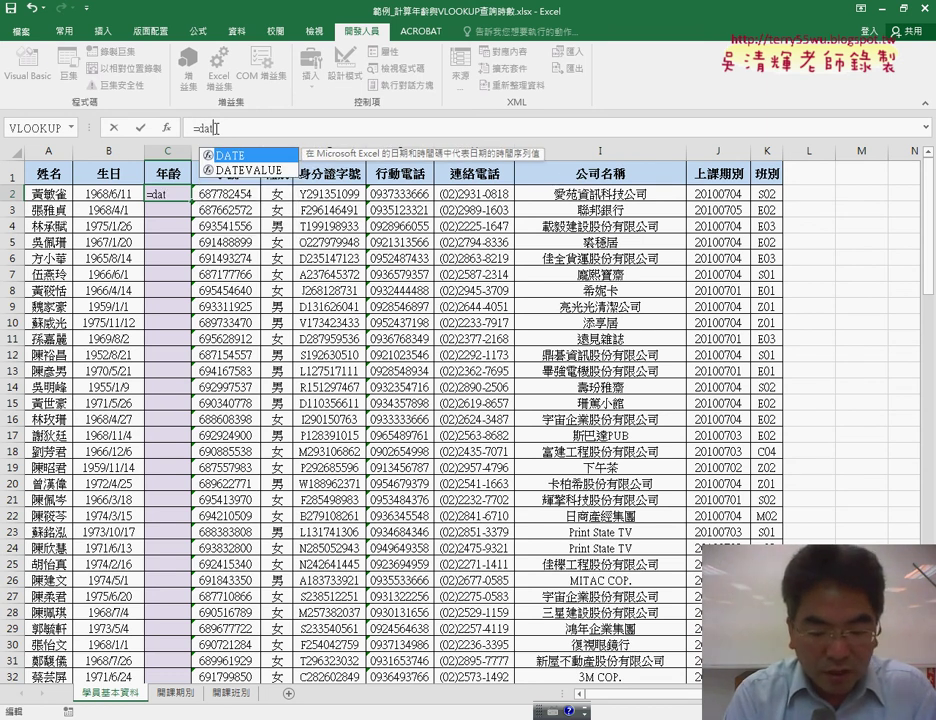
{"action": "type", "text": "edif("}
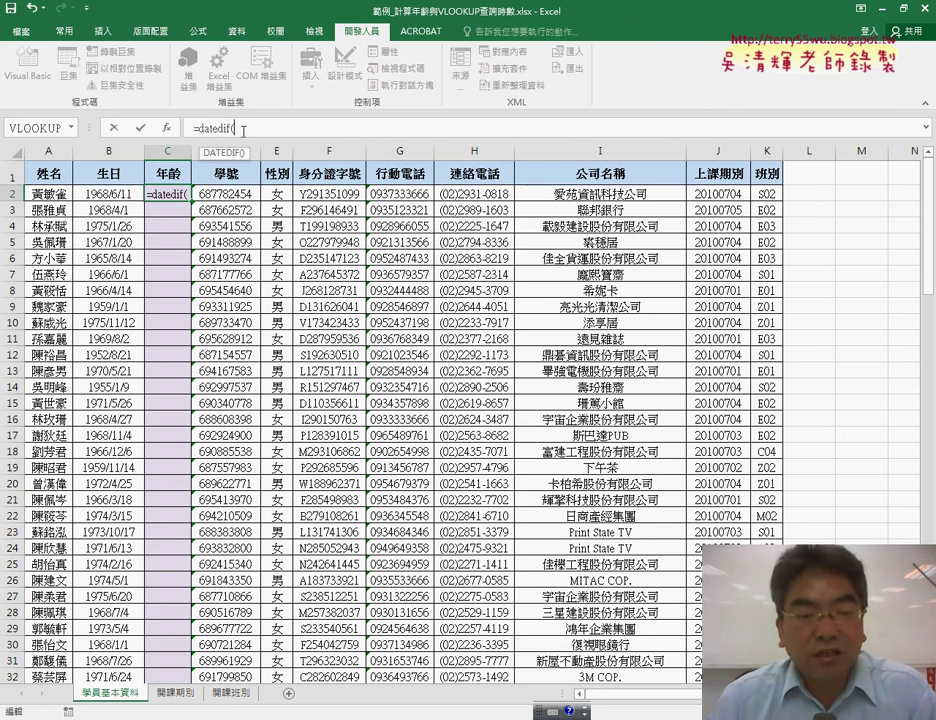
Complete C2 as =datedif(B2,today(),"Y") and confirm it.
{"action": "left_click", "coordinate": [106, 195]}
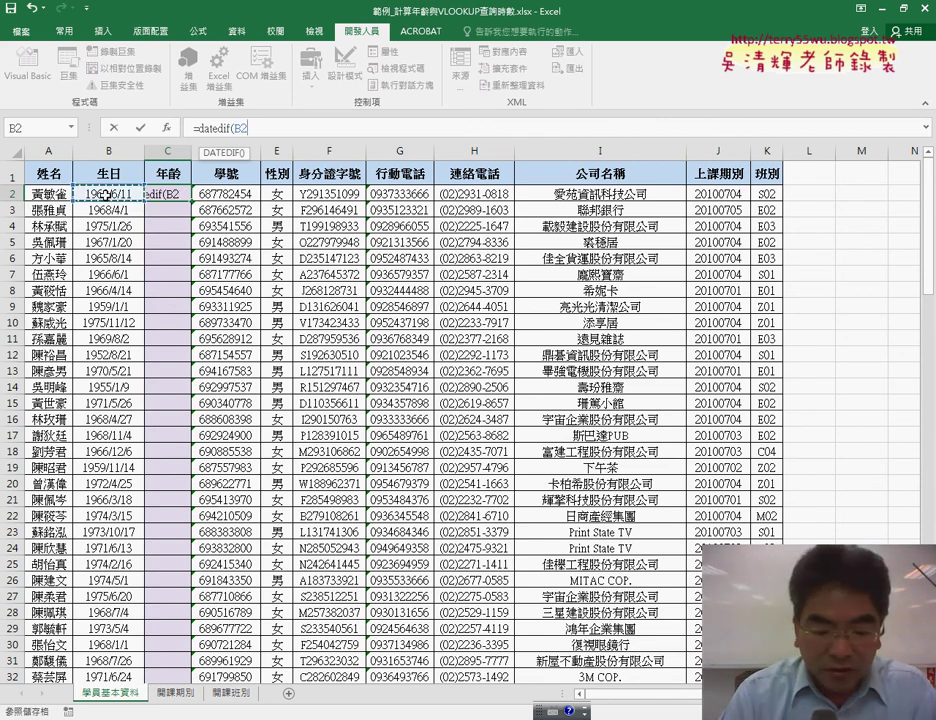
{"action": "type", "text": ","}
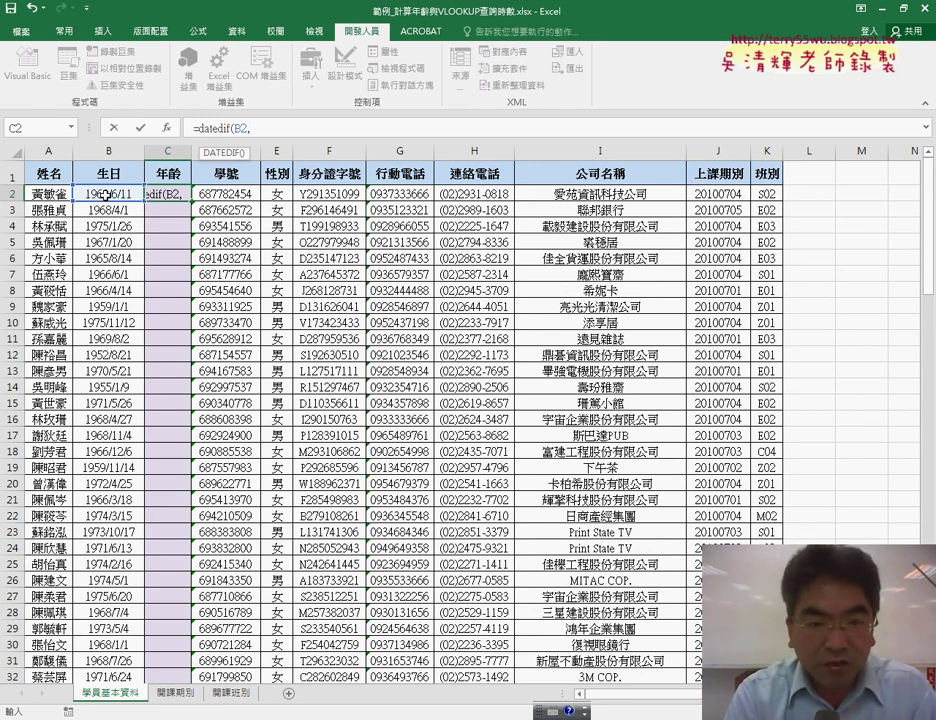
{"action": "type", "text": "to"}
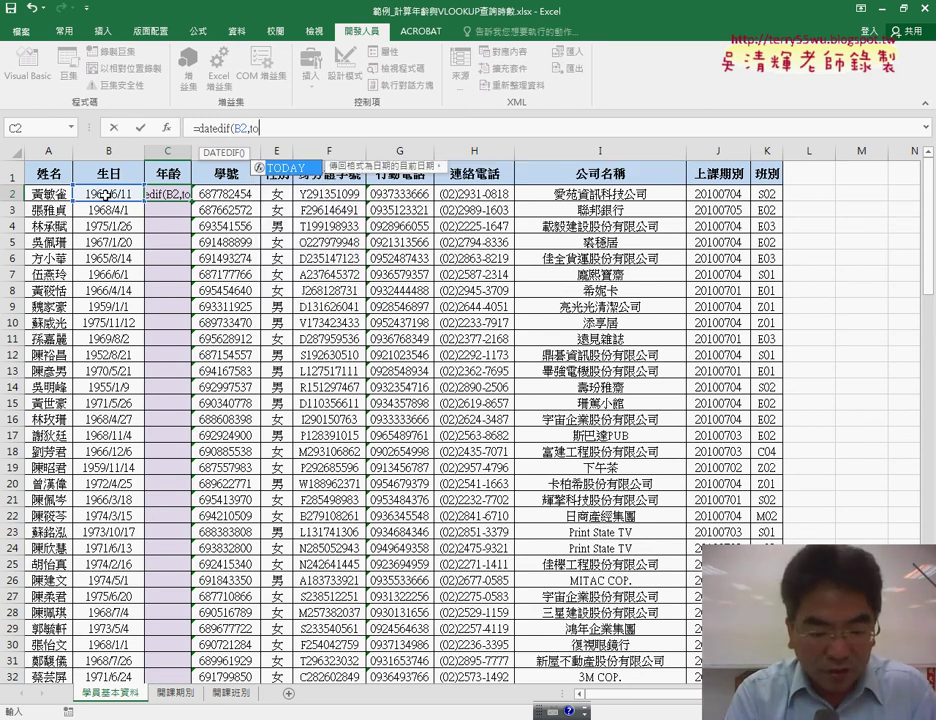
{"action": "type", "text": "day"}
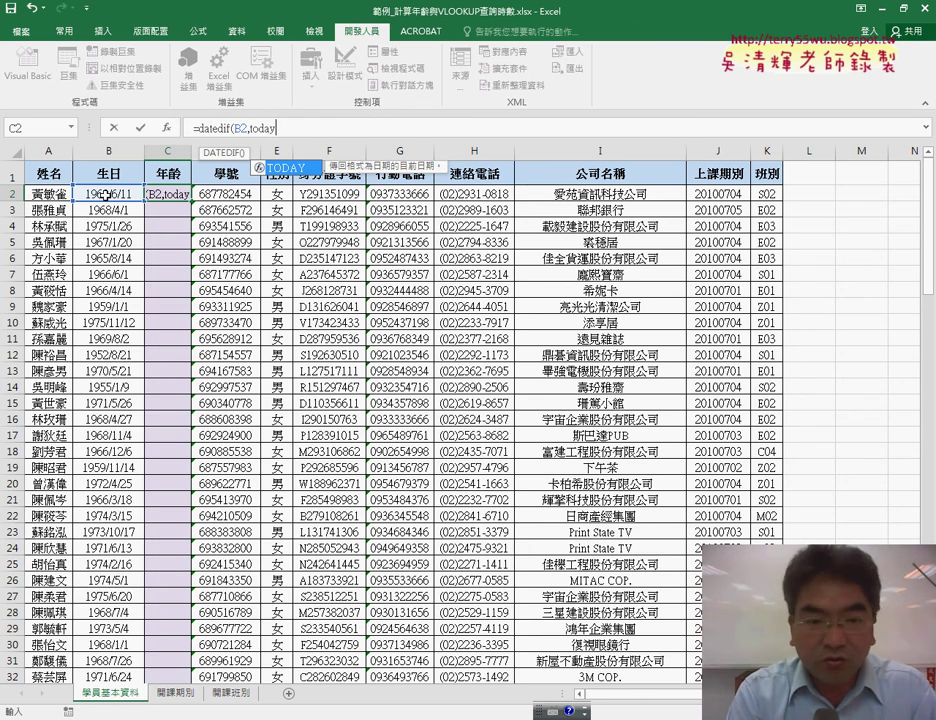
{"action": "type", "text": "("}
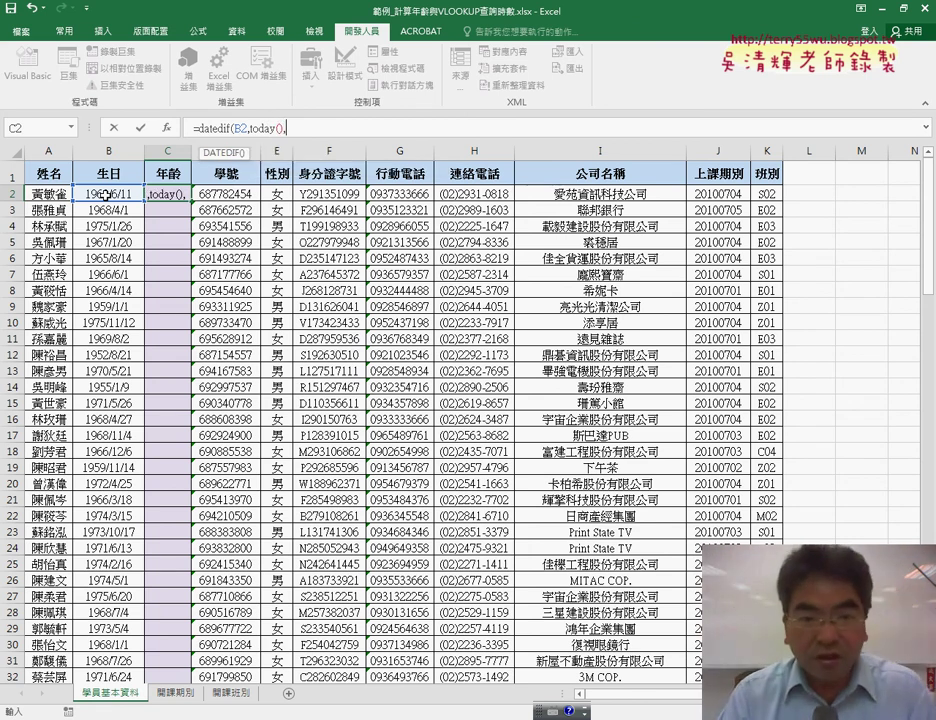
{"action": "type", "text": "),"}
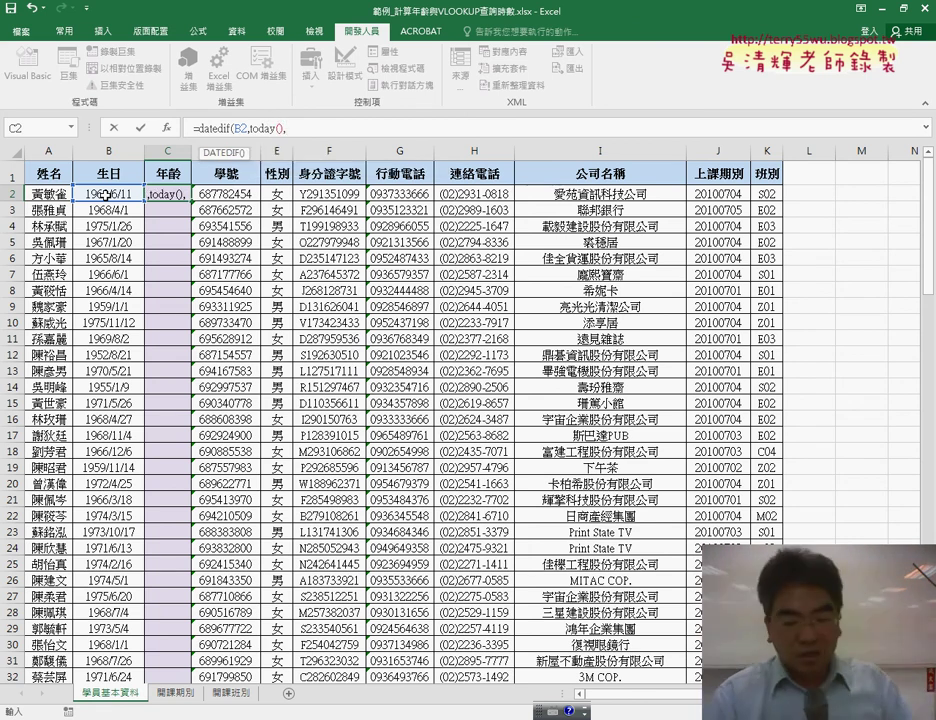
{"action": "type", "text": "\"Y\""}
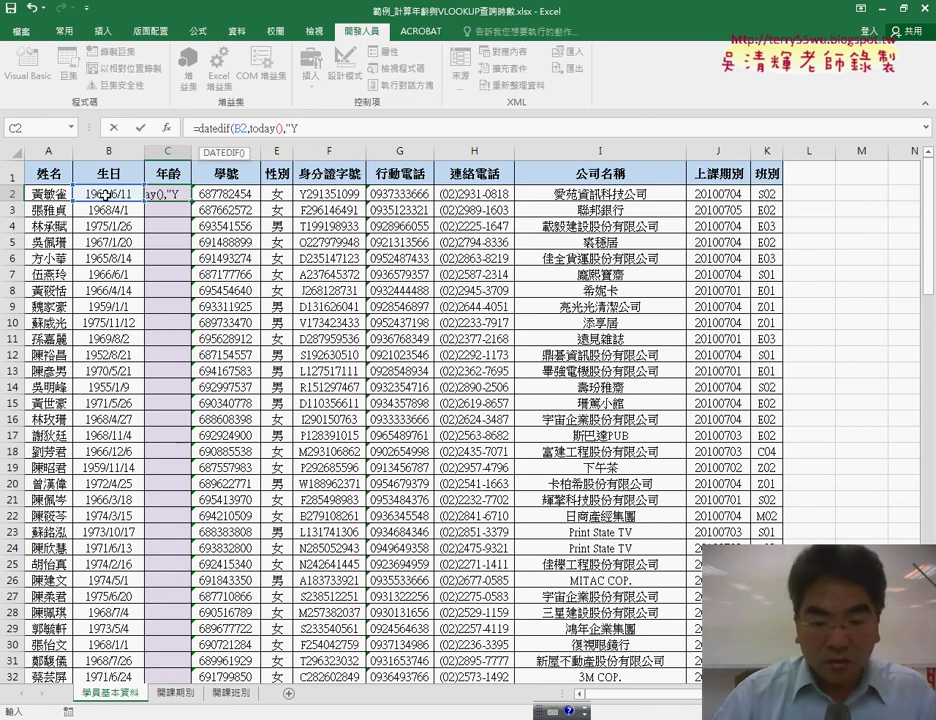
{"action": "type", "text": ")"}
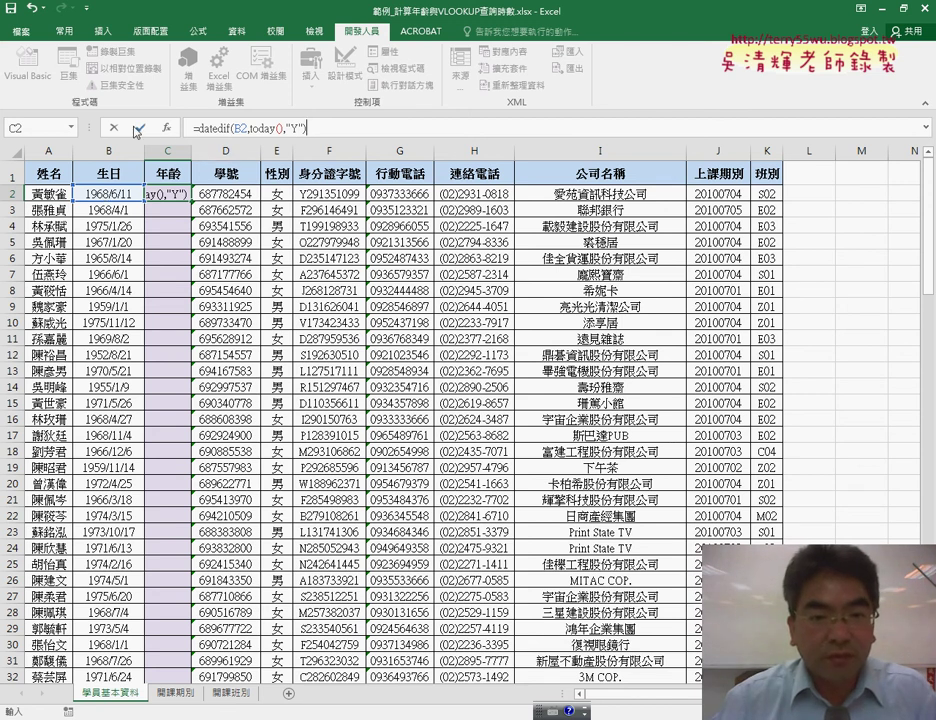
{"action": "left_click", "coordinate": [138, 128]}
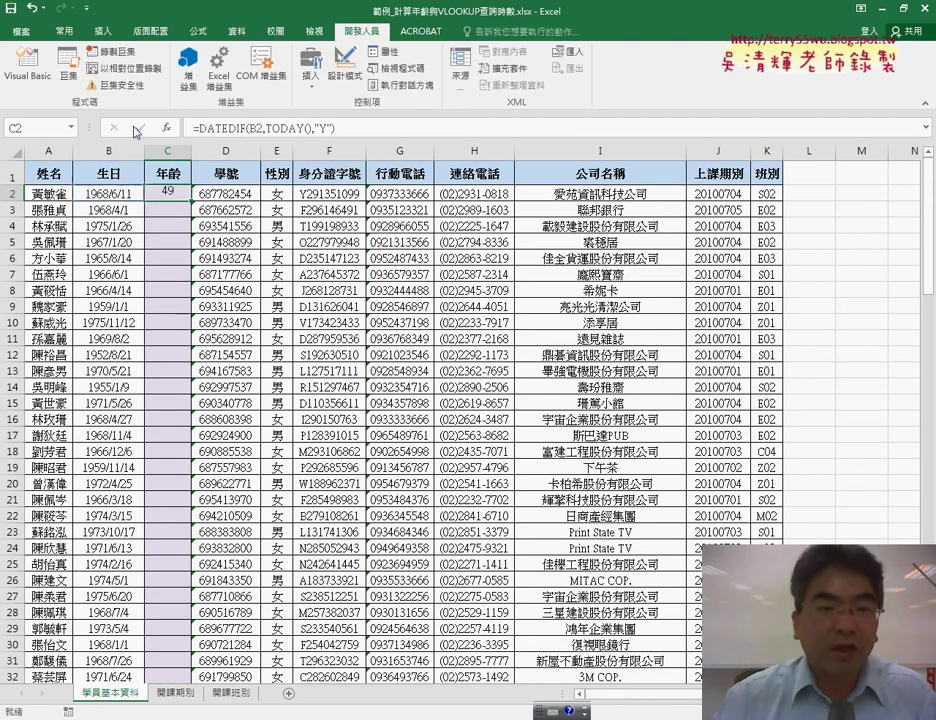
Fill the age formula down to row 120 without the 歲 suffix and select C2:C120.
{"action": "left_click", "coordinate": [128, 195]}
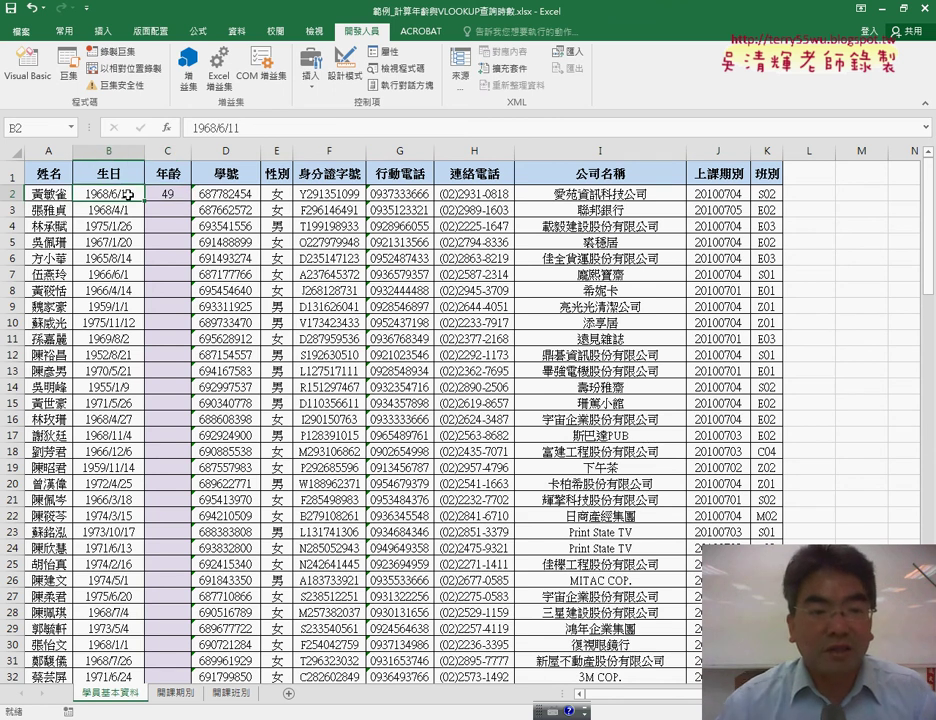
{"action": "left_click", "coordinate": [182, 195]}
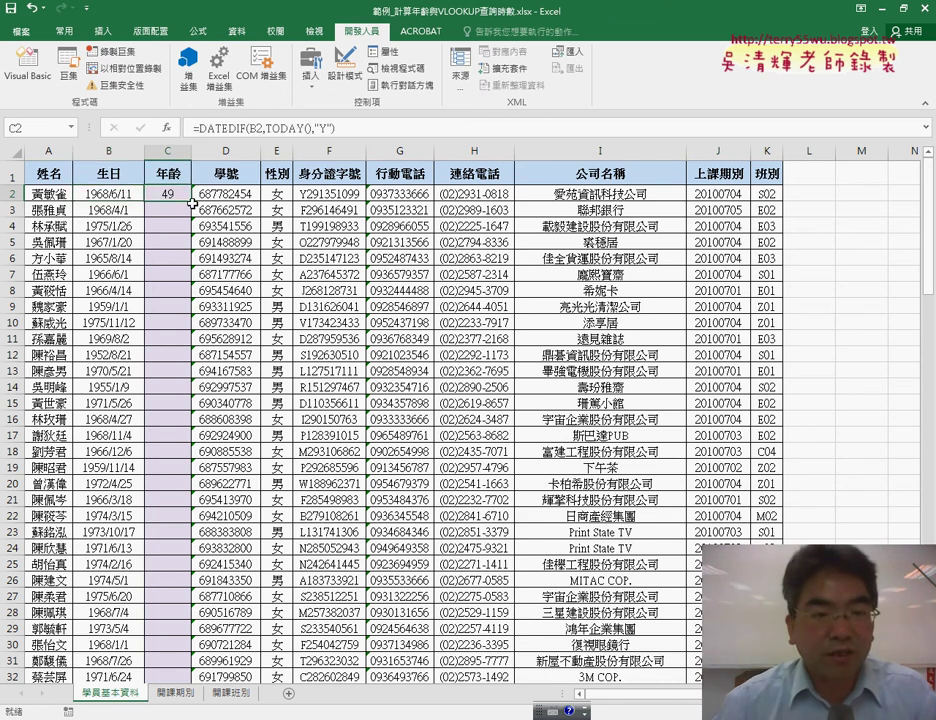
{"action": "double_click", "coordinate": [190, 203]}
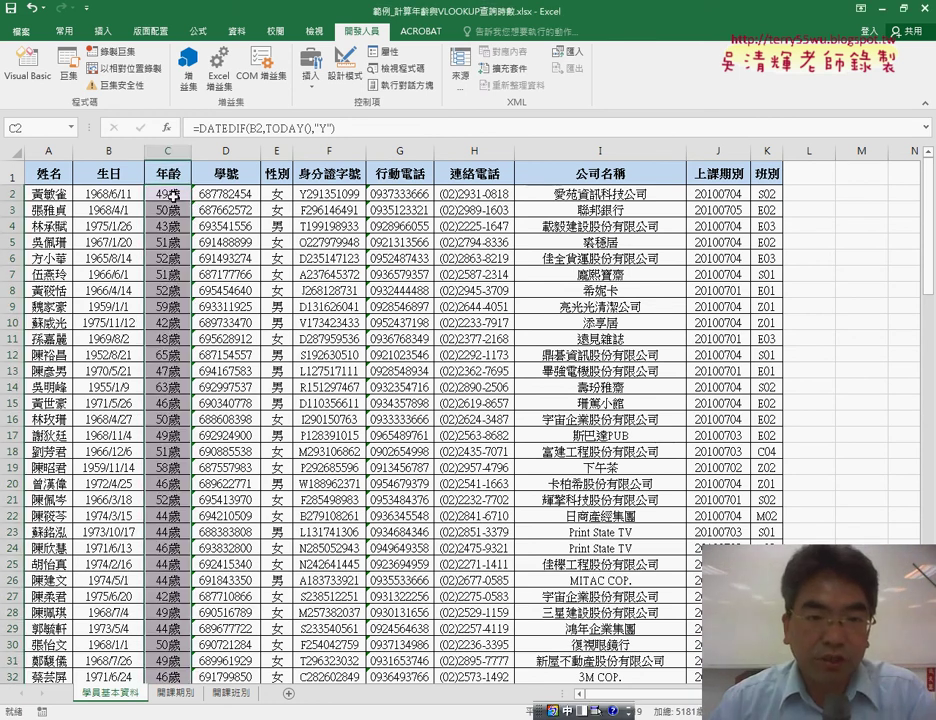
{"action": "left_click", "coordinate": [170, 152]}
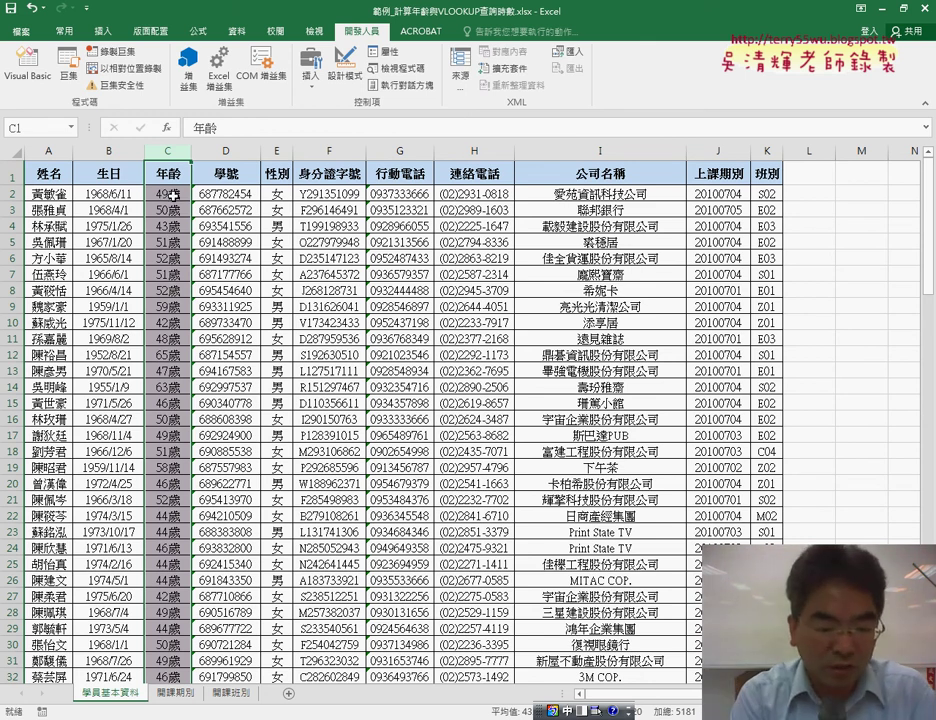
{"action": "key", "text": "ctrl+z"}
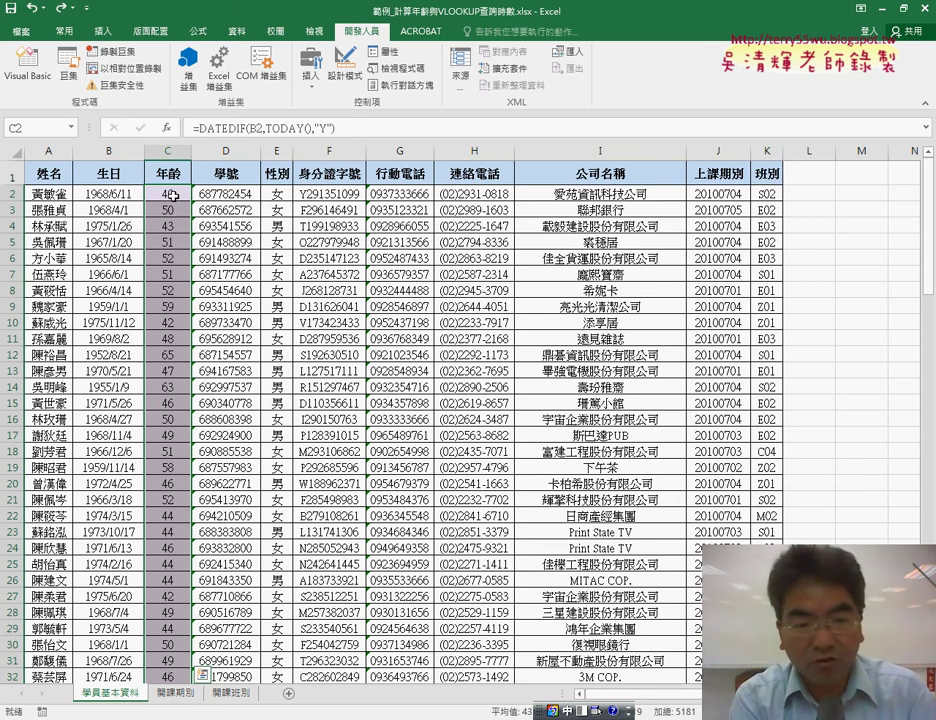
{"action": "key", "text": "ctrl+y"}
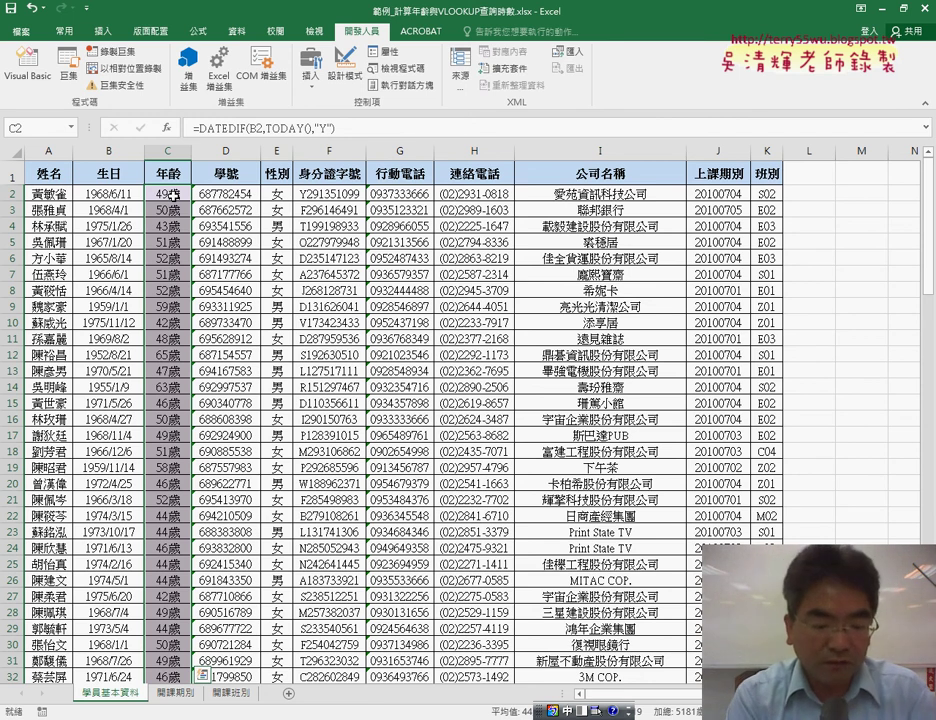
{"action": "key", "text": "ctrl+z"}
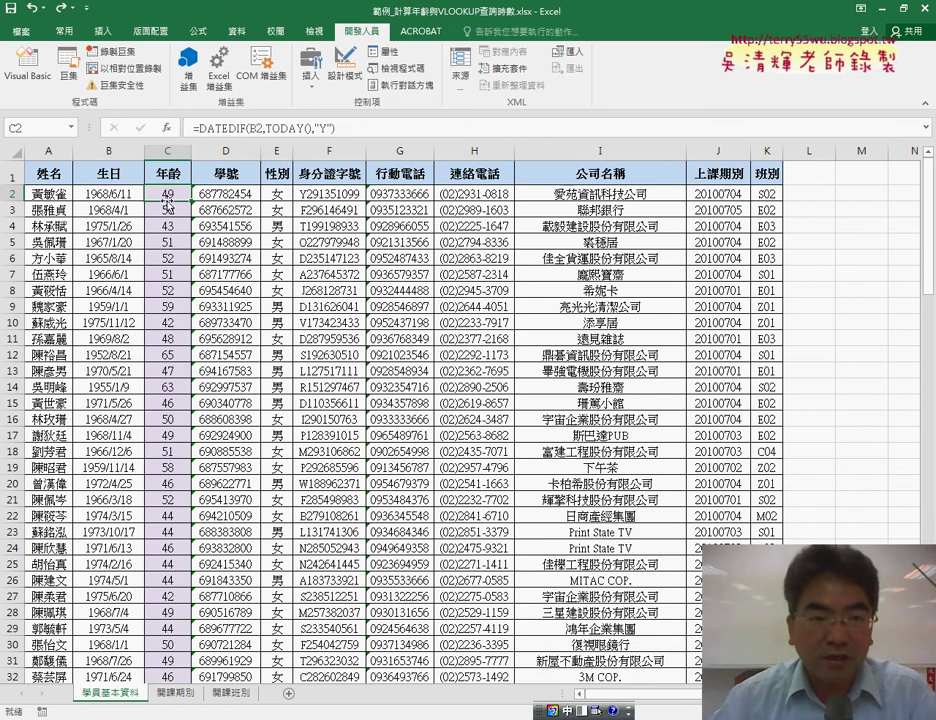
{"action": "key", "text": "ctrl+shift+Down"}
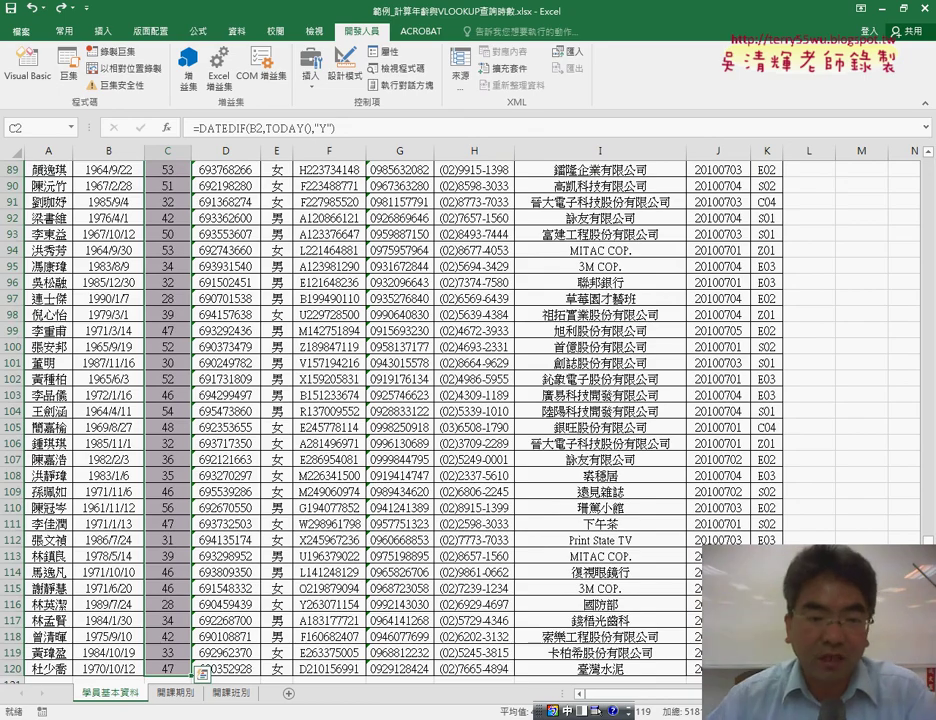
{"action": "scroll", "coordinate": [142, 573], "scroll_direction": "up", "scroll_amount": 10}
{"action": "scroll", "coordinate": [150, 530], "scroll_direction": "up", "scroll_amount": 11}
{"action": "scroll", "coordinate": [160, 490], "scroll_direction": "up", "scroll_amount": 8}
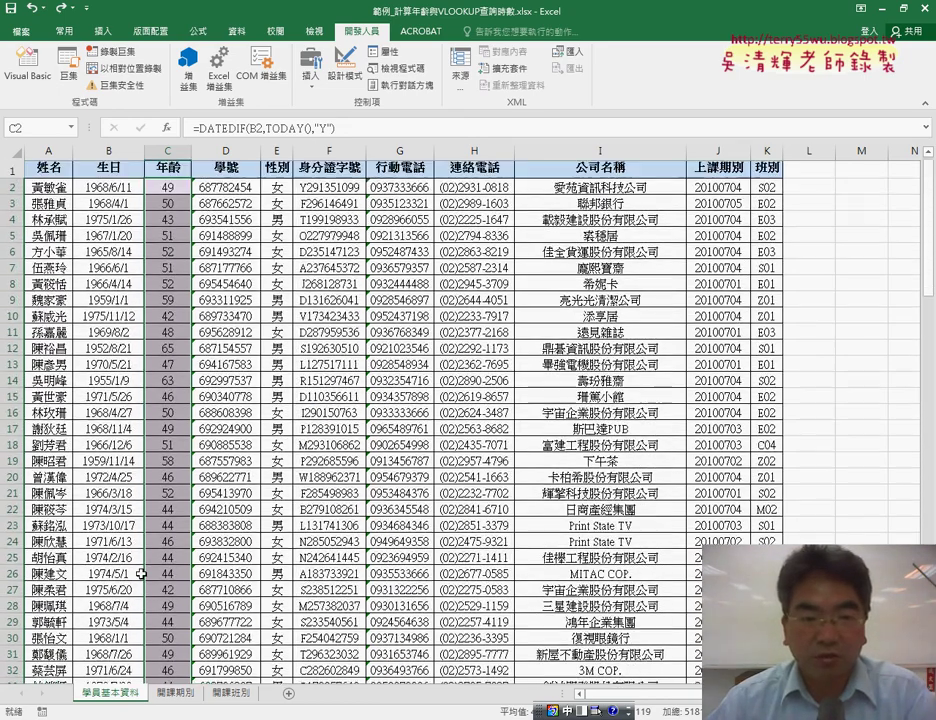
Give column C the custom number format 0"歲" so ages show as 49歲.
{"action": "right_click", "coordinate": [165, 262]}
{"action": "left_click", "coordinate": [175, 376]}
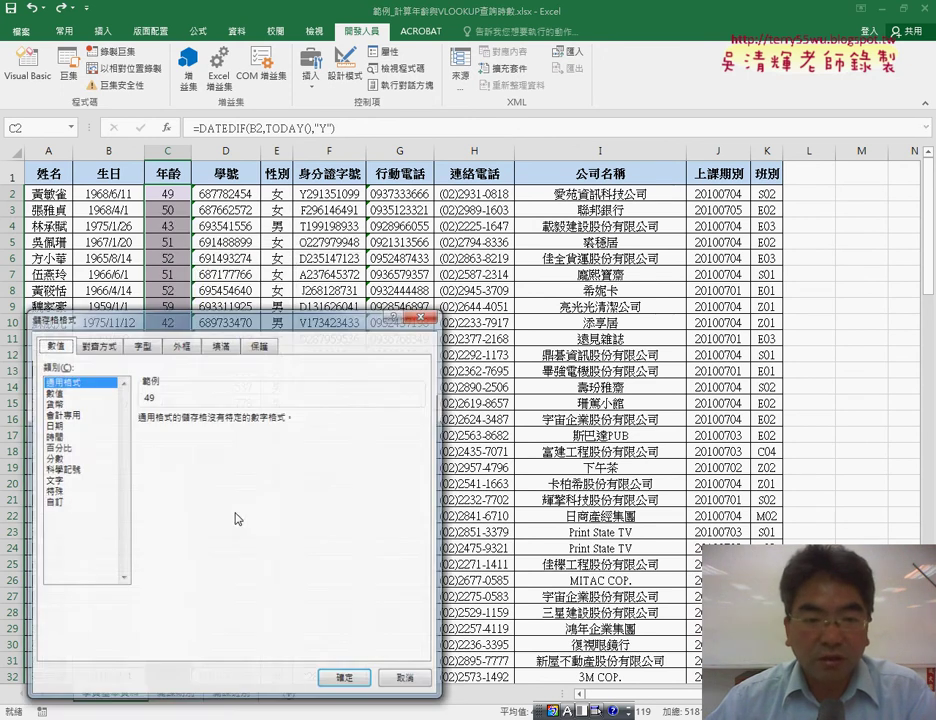
{"action": "left_click_drag", "start_coordinate": [237, 331], "coordinate": [525, 233]}
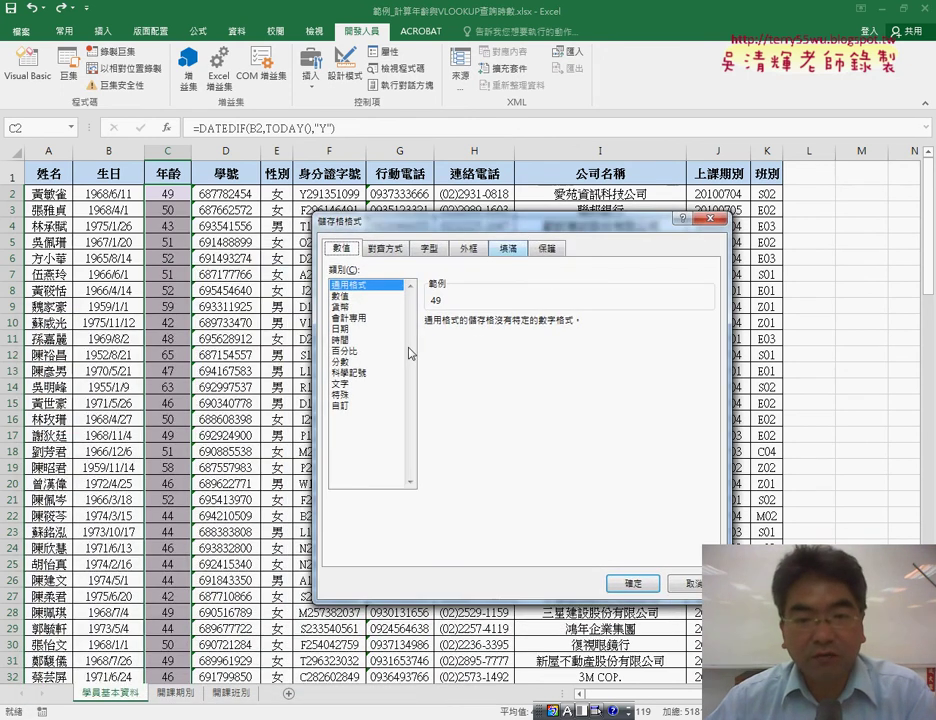
{"action": "left_click", "coordinate": [341, 406]}
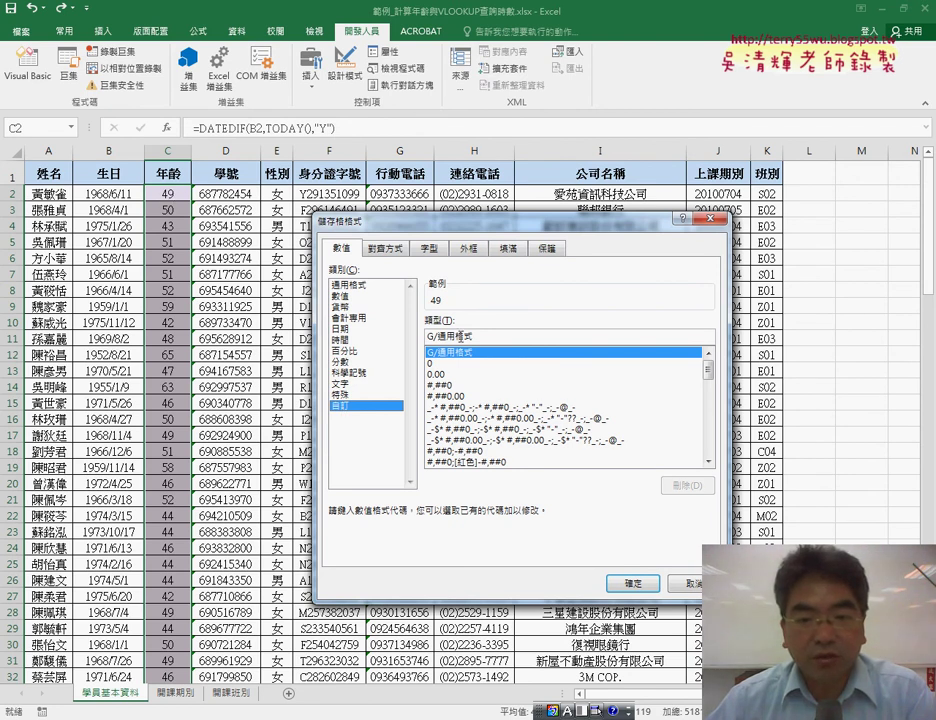
{"action": "triple_click", "coordinate": [481, 333]}
{"action": "type", "text": "0"}
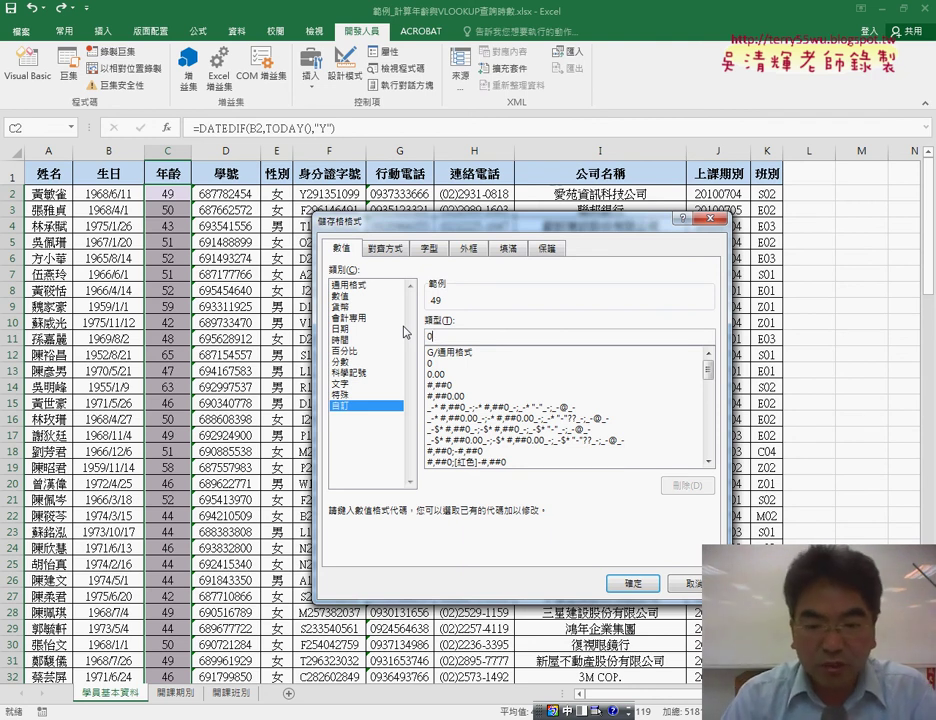
{"action": "type", "text": "\"\""}
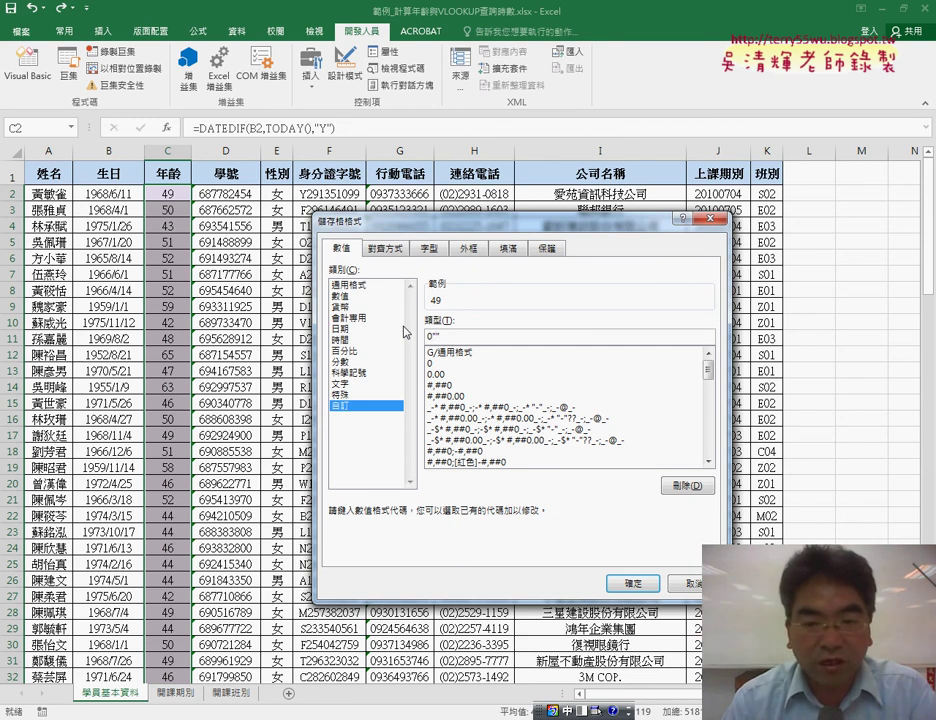
{"action": "key", "text": "Left"}
{"action": "type", "text": "ㄙ"}
{"action": "type", "text": "歲"}
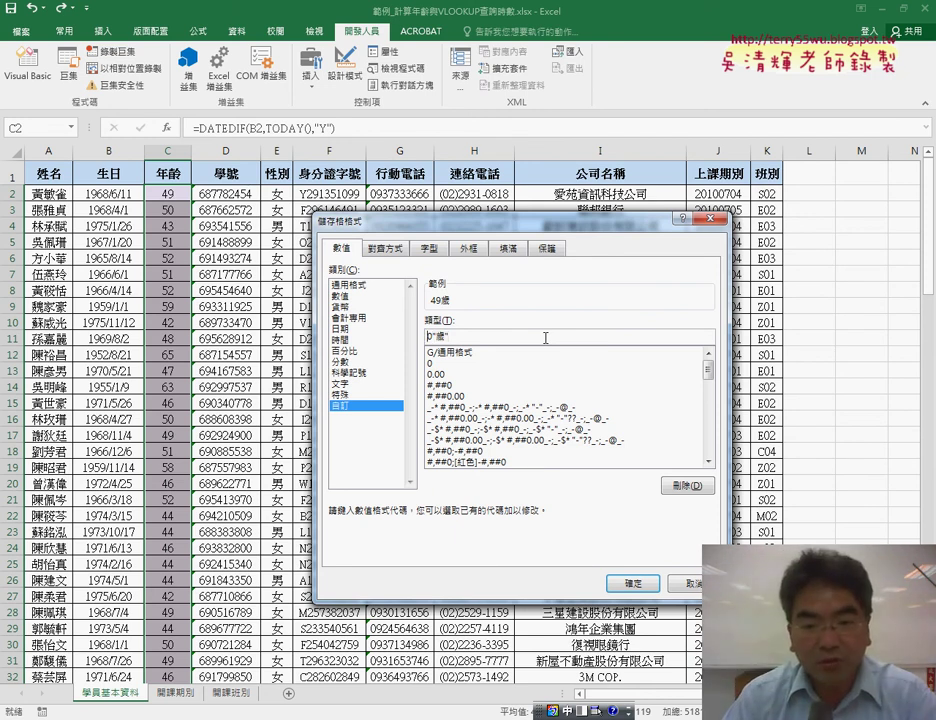
{"action": "type", "text": "&"}
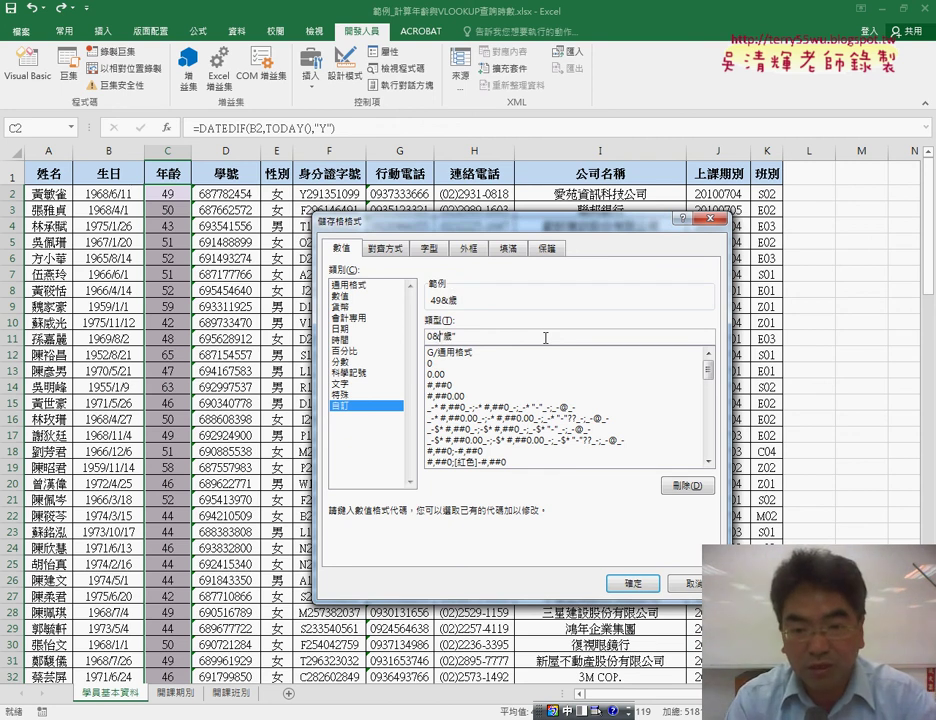
{"action": "key", "text": "BackSpace"}
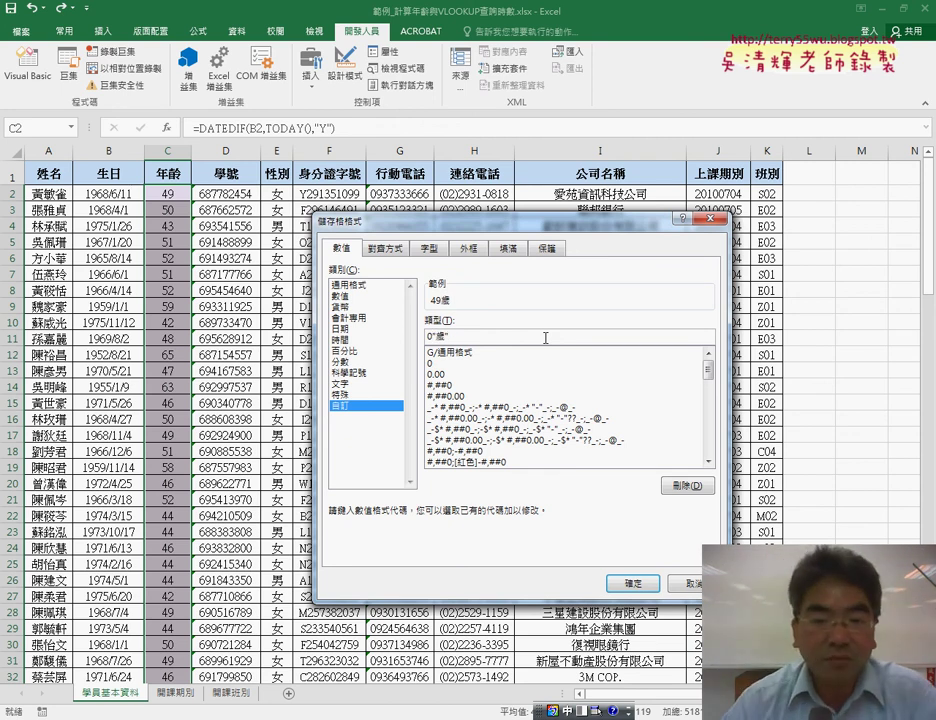
{"action": "left_click_drag", "start_coordinate": [580, 333], "coordinate": [424, 334]}
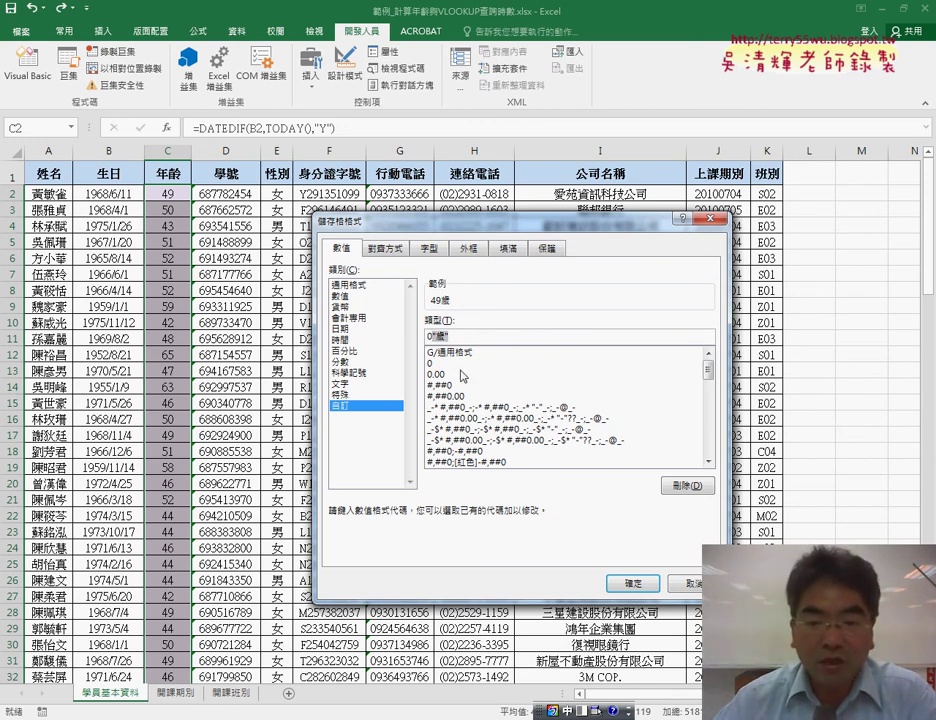
{"action": "key", "text": "Return"}
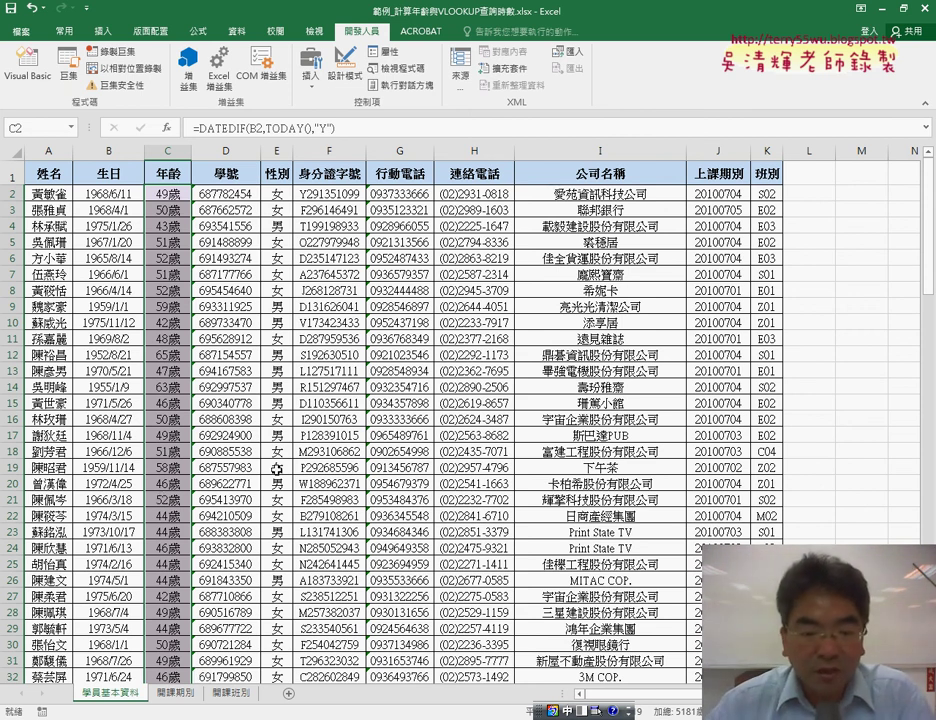
Look through the 開課班別 and 學員基本資料 sheets, then return to 開課期別.
{"action": "left_click", "coordinate": [237, 697]}
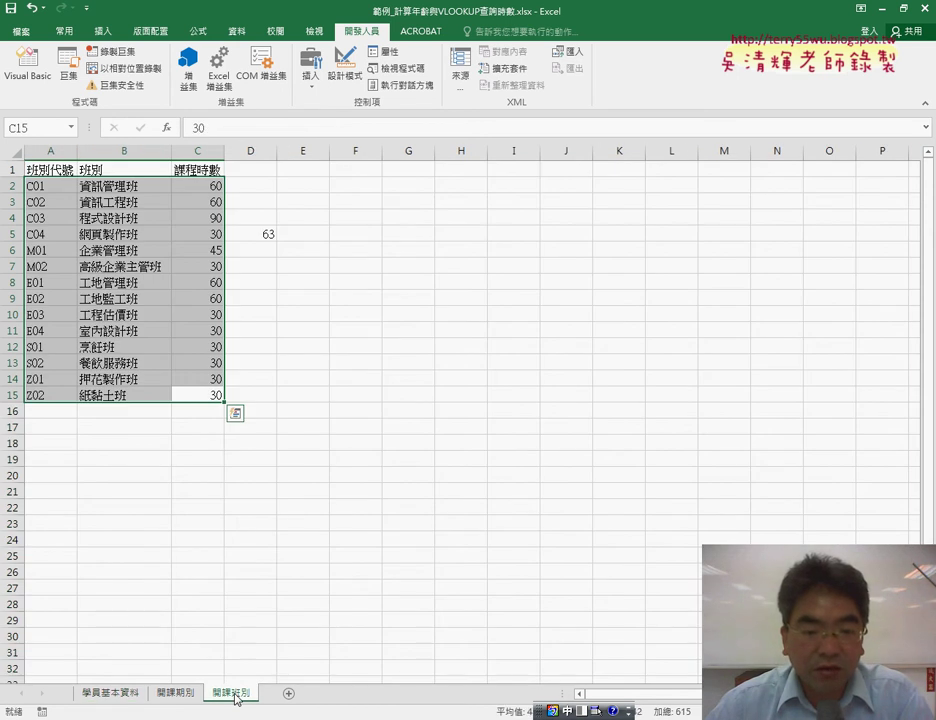
{"action": "left_click", "coordinate": [178, 693]}
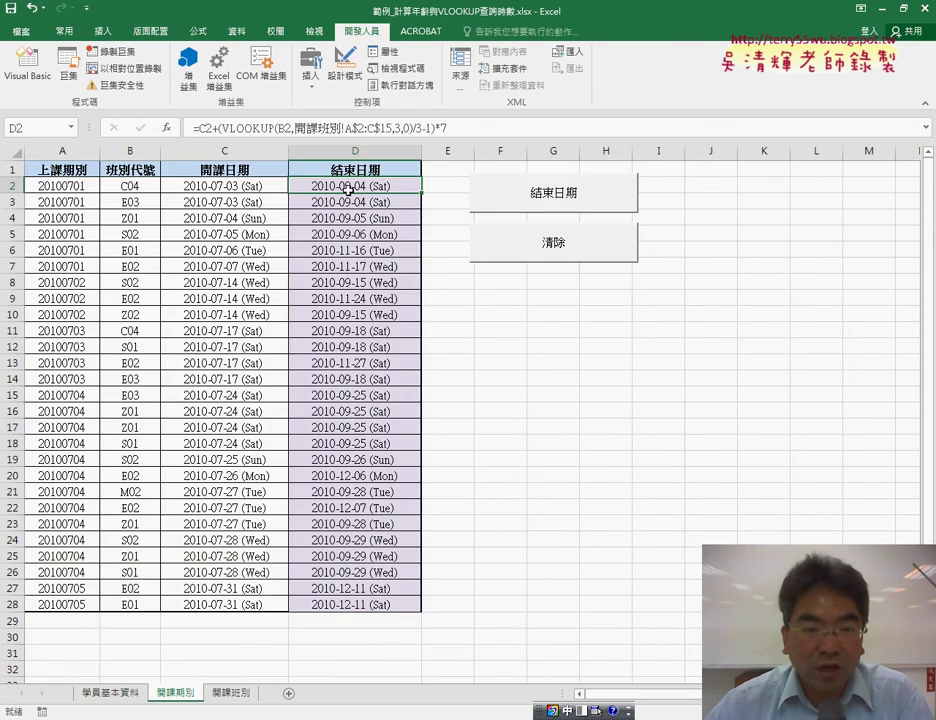
{"action": "left_click", "coordinate": [118, 694]}
{"action": "left_click", "coordinate": [176, 693]}
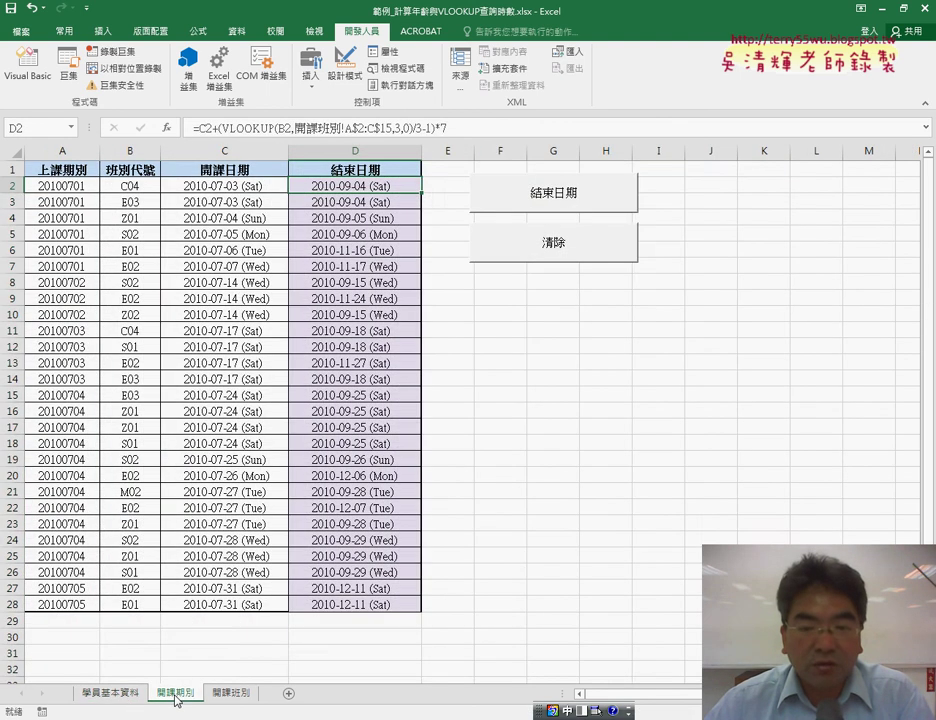
Clear column D's end dates with the 清除 button, refilling and clearing them once more.
{"action": "left_click", "coordinate": [600, 458]}
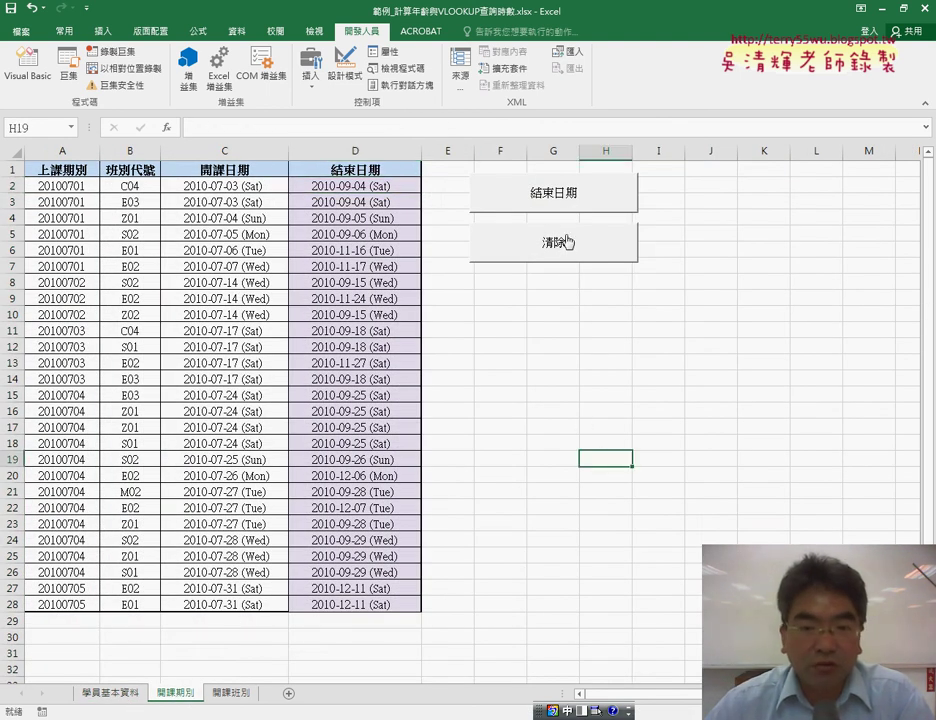
{"action": "left_click", "coordinate": [391, 180]}
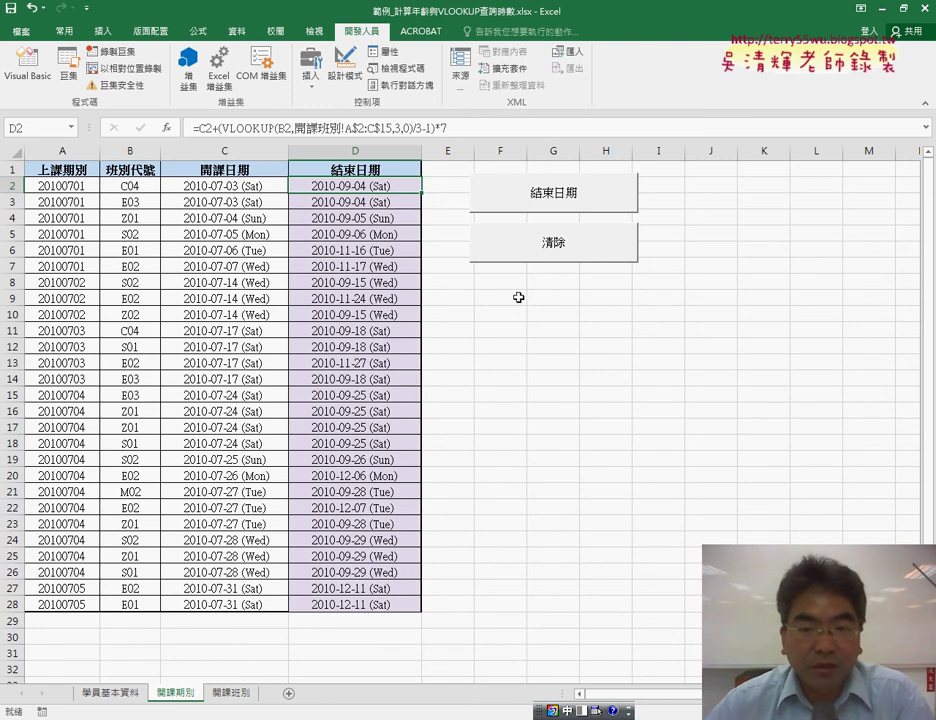
{"action": "left_click", "coordinate": [548, 245]}
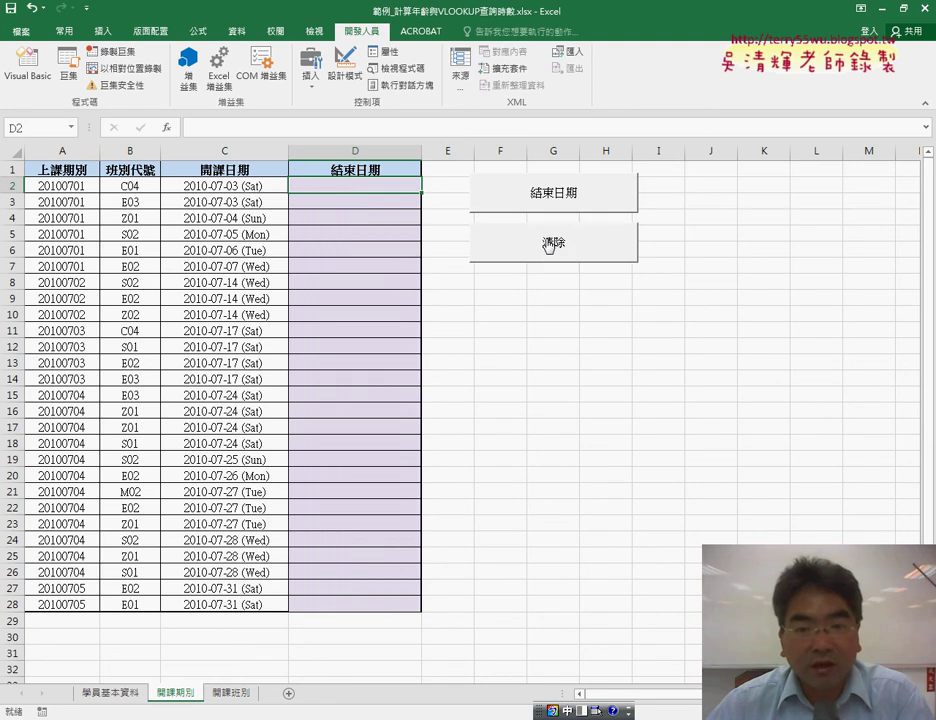
{"action": "left_click", "coordinate": [556, 198]}
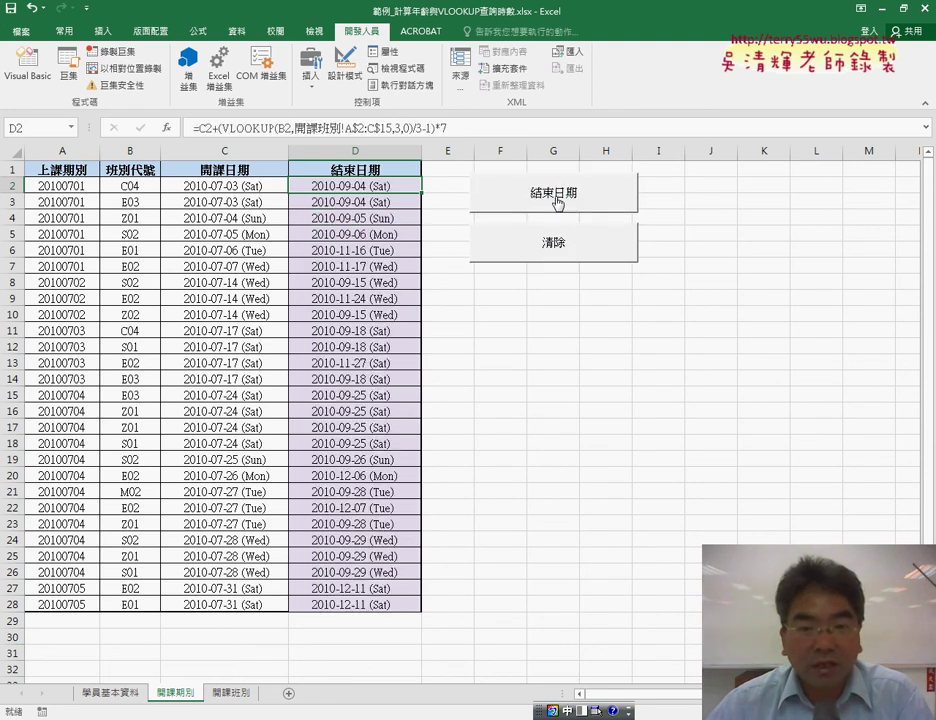
{"action": "left_click", "coordinate": [552, 266]}
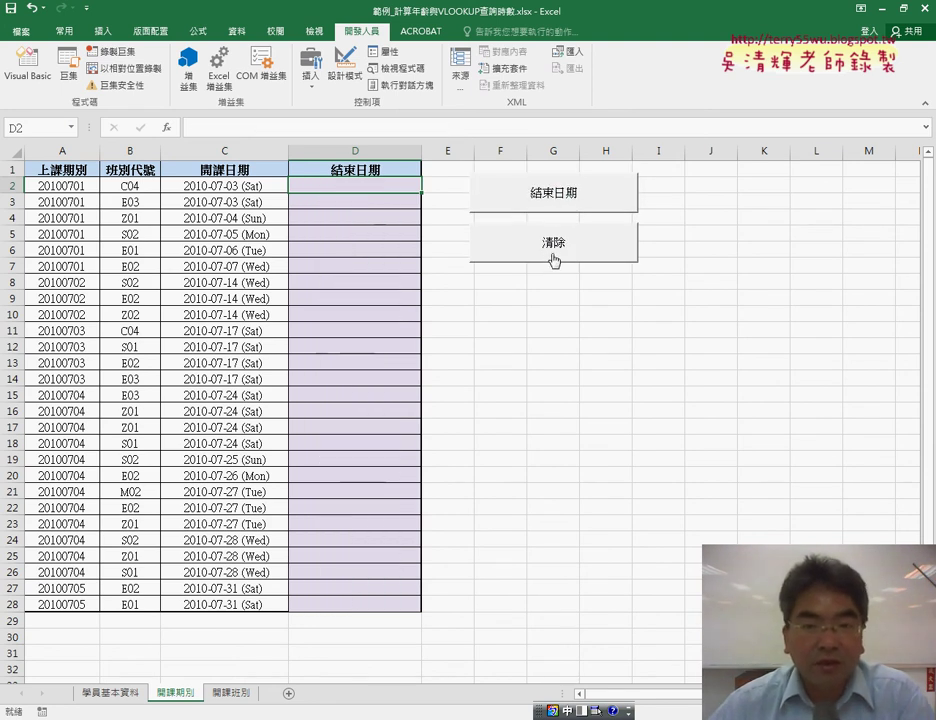
{"action": "right_click", "coordinate": [558, 193]}
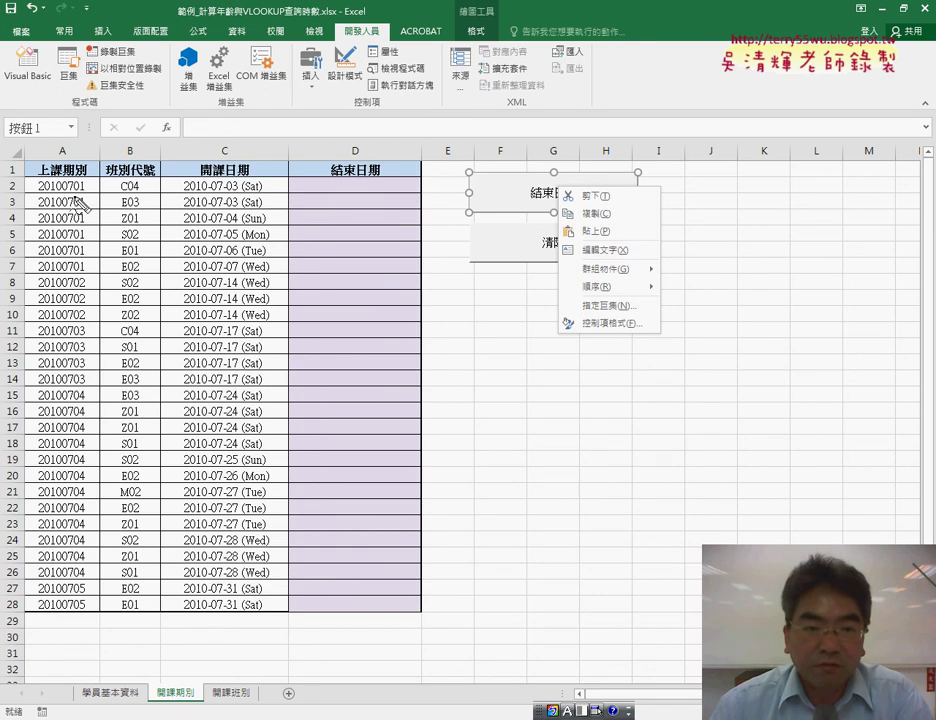
Mark rows 2 and 28 and the 結束日期 column D as the fill target.
{"action": "left_click_drag", "start_coordinate": [20, 178], "coordinate": [18, 180]}
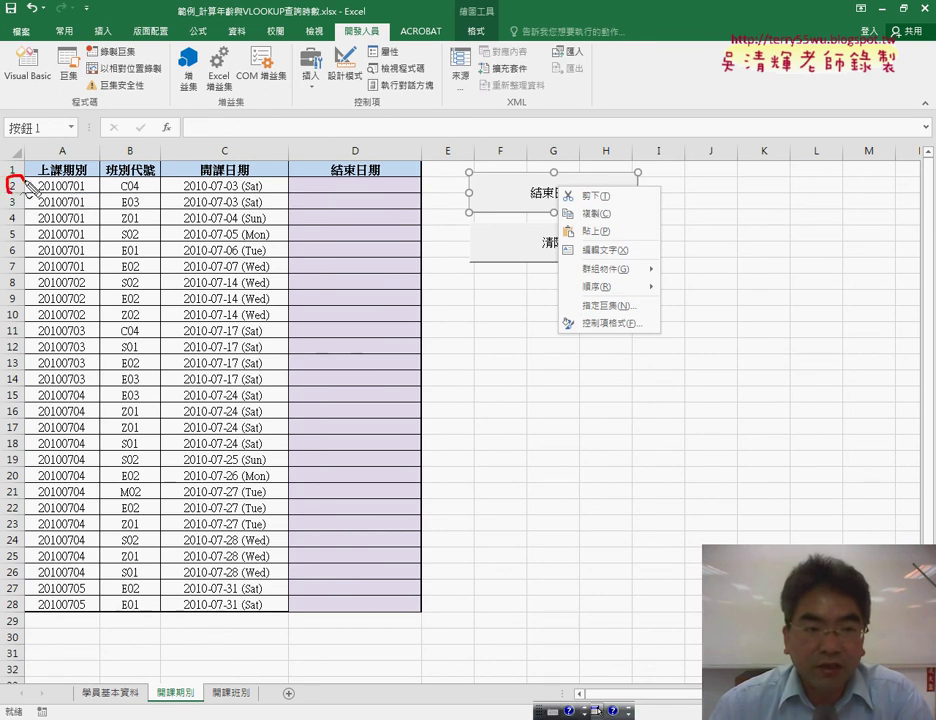
{"action": "left_click_drag", "start_coordinate": [28, 604], "coordinate": [22, 614]}
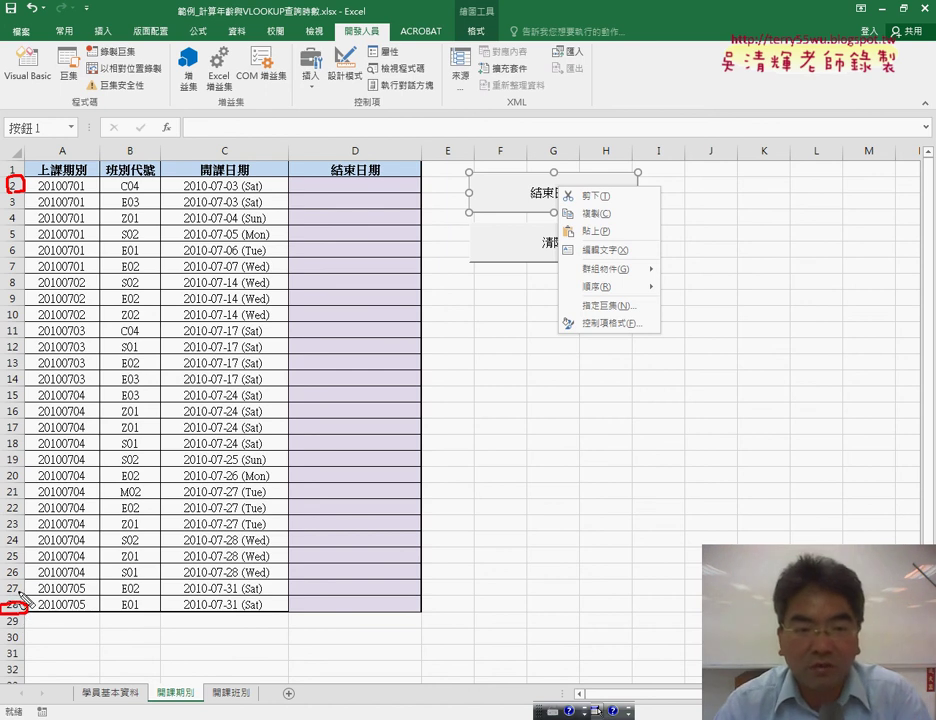
{"action": "left_click_drag", "start_coordinate": [362, 140], "coordinate": [368, 160]}
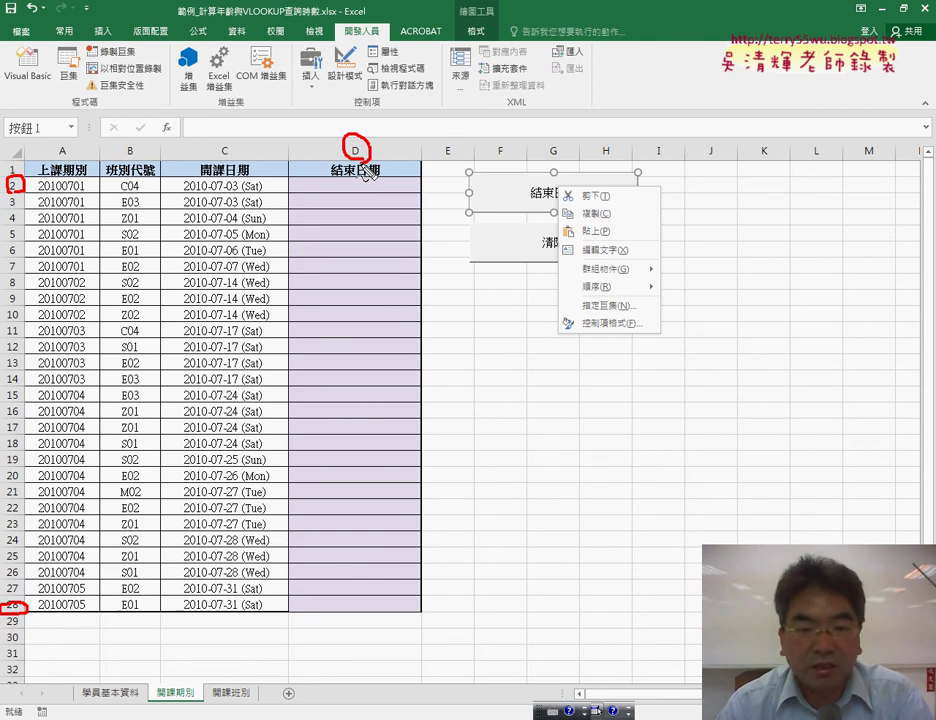
{"action": "left_click_drag", "start_coordinate": [332, 190], "coordinate": [518, 172]}
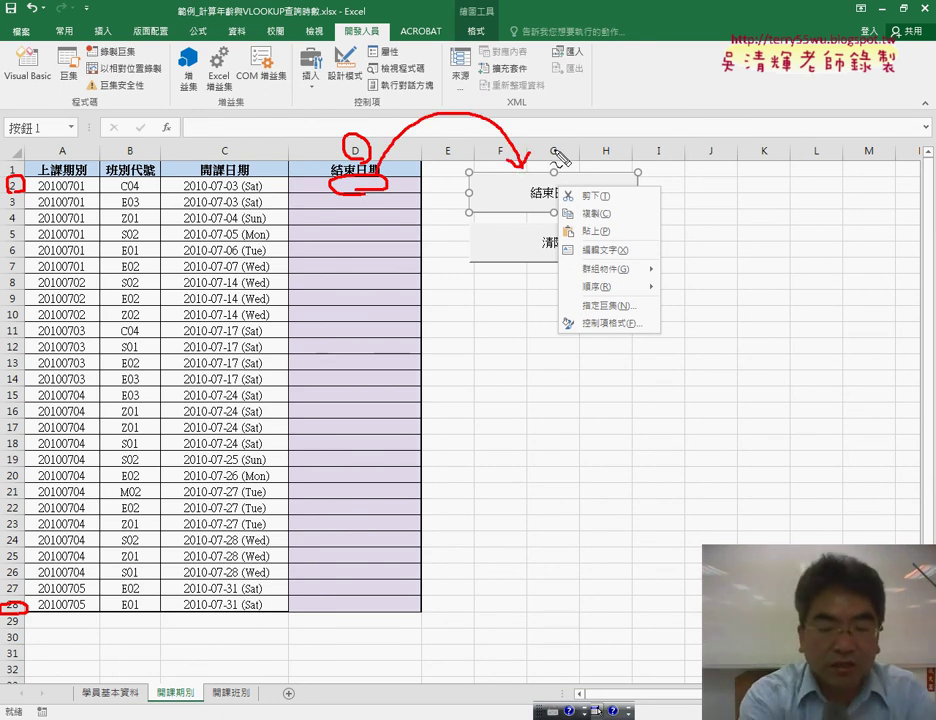
Run the 結束日期 macro to refill D2:D28 with end dates 2010-09-04 through 2010-12-11.
{"action": "key", "text": "Escape"}
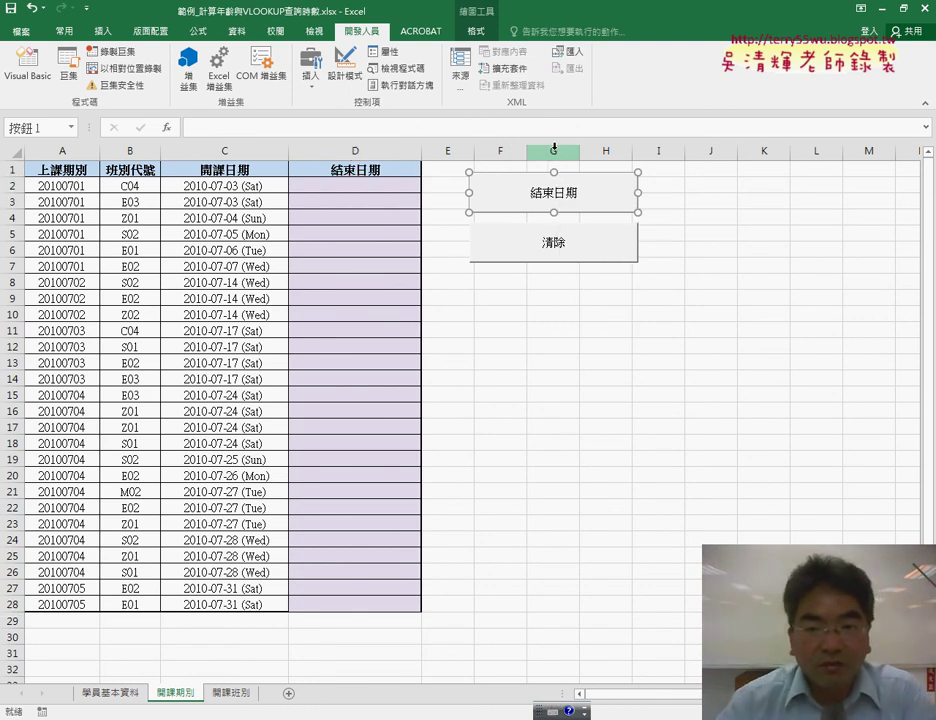
{"action": "left_click", "coordinate": [558, 347]}
{"action": "left_click", "coordinate": [572, 209]}
{"action": "left_click", "coordinate": [408, 186]}
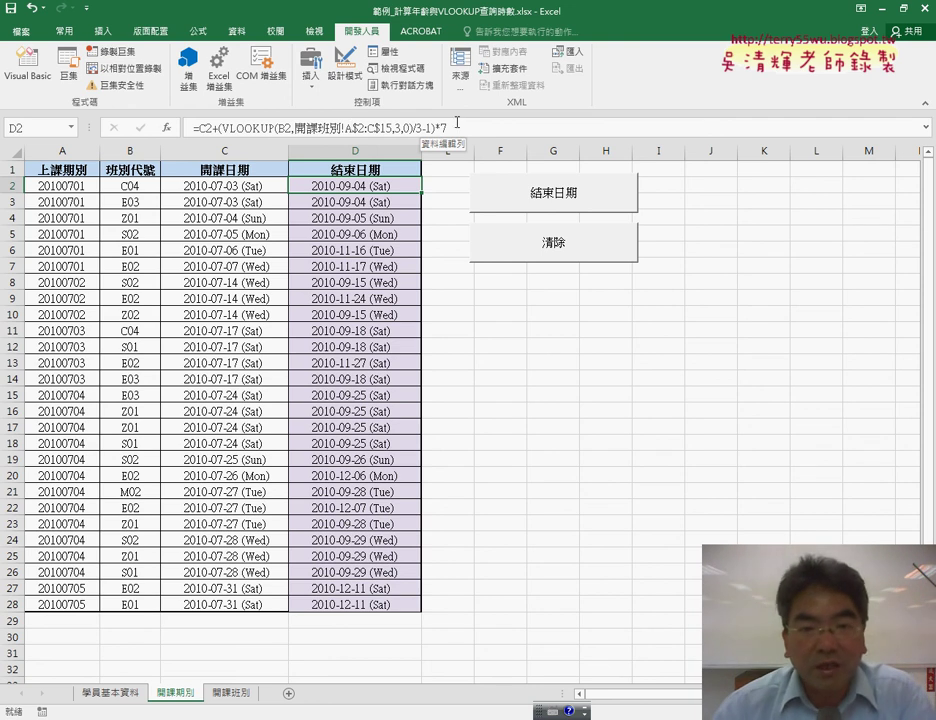
{"action": "left_click", "coordinate": [362, 200]}
{"action": "left_click", "coordinate": [361, 184]}
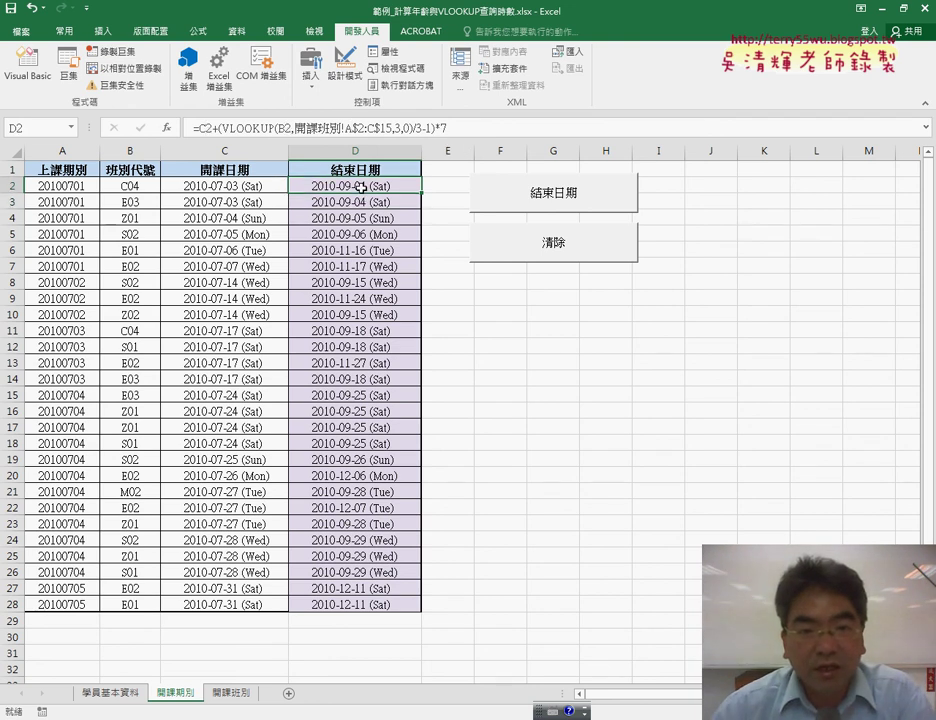
{"action": "left_click", "coordinate": [358, 205]}
{"action": "left_click", "coordinate": [358, 186]}
{"action": "left_click", "coordinate": [359, 202]}
{"action": "left_click", "coordinate": [343, 182]}
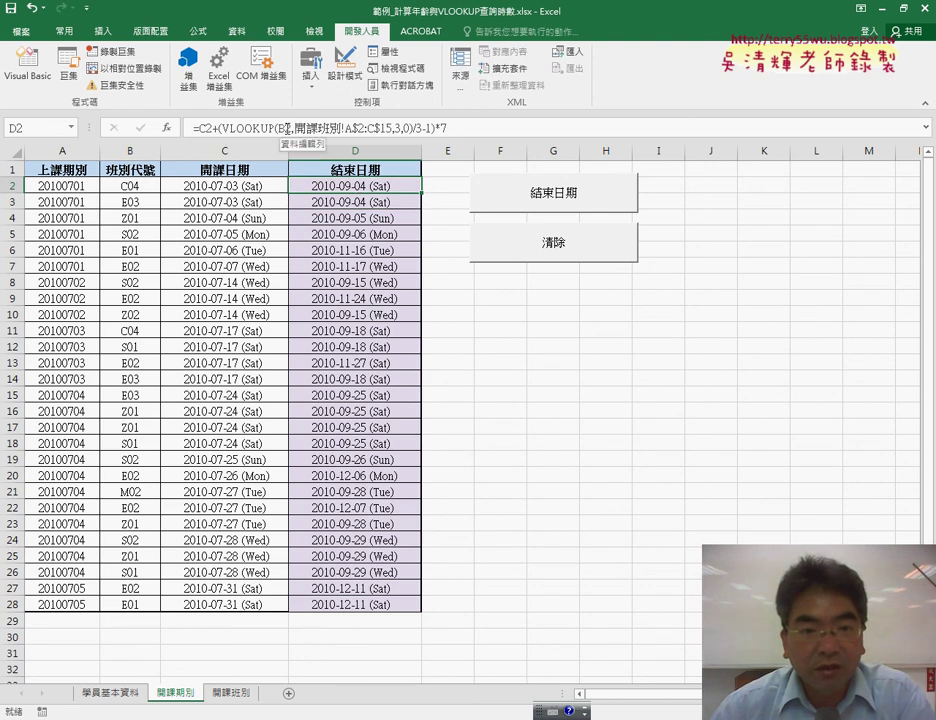
{"action": "left_click", "coordinate": [364, 200]}
{"action": "left_click", "coordinate": [361, 188]}
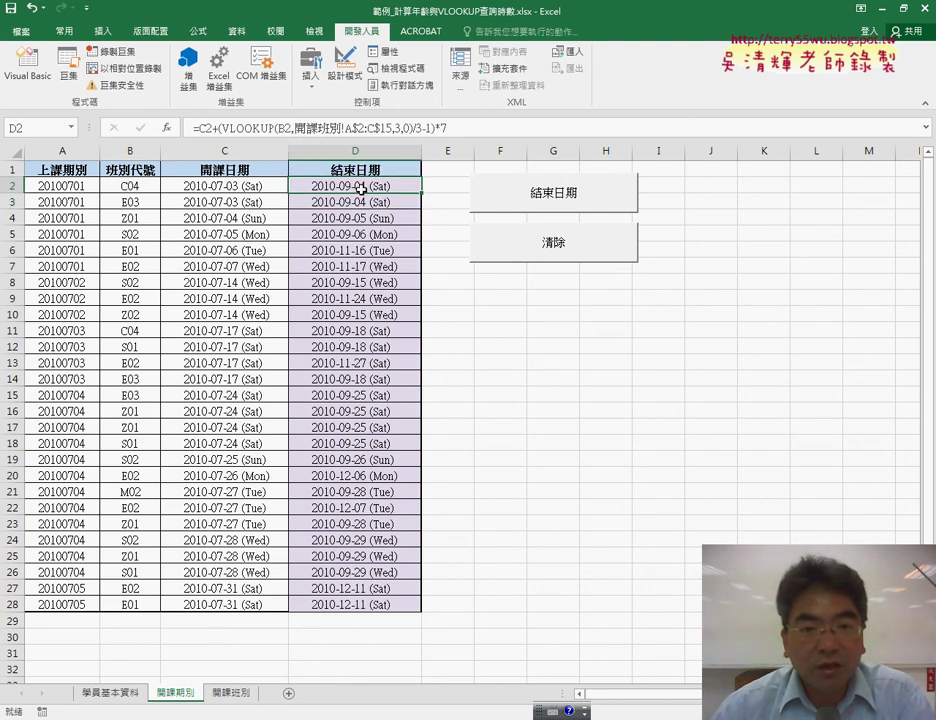
{"action": "left_click", "coordinate": [203, 128]}
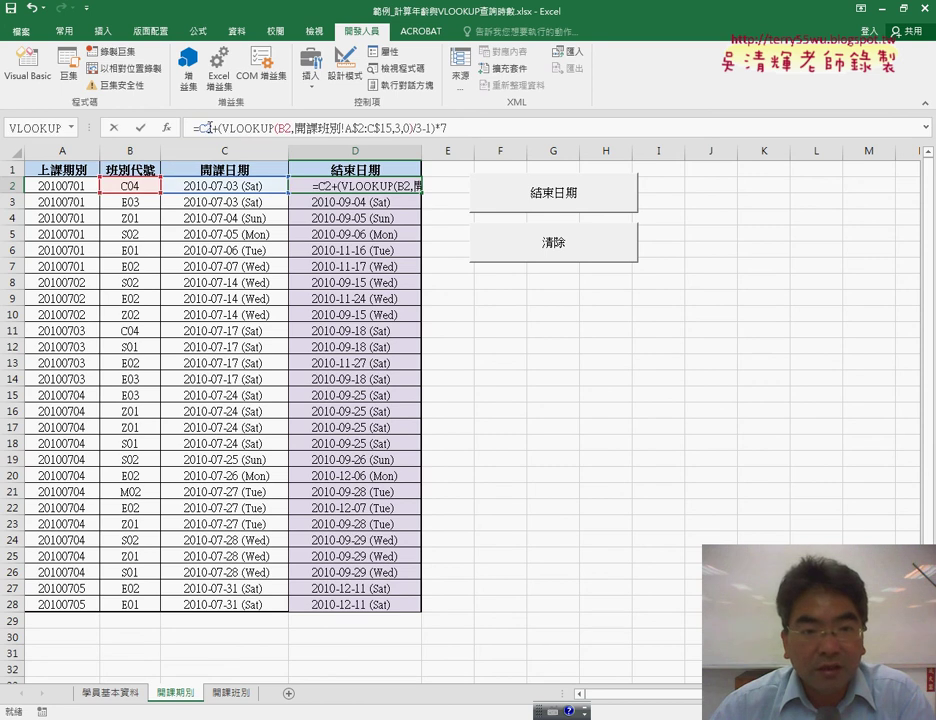
{"action": "left_click", "coordinate": [289, 128]}
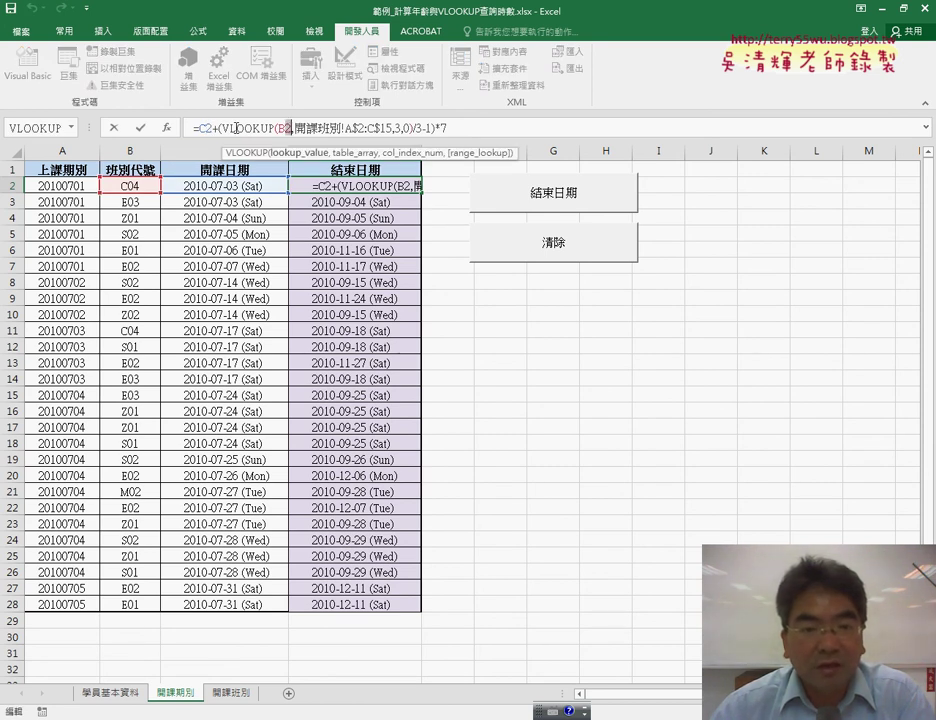
{"action": "left_click", "coordinate": [141, 128]}
{"action": "left_click", "coordinate": [384, 202]}
{"action": "left_click", "coordinate": [382, 188]}
{"action": "key", "text": "Down"}
{"action": "left_click", "coordinate": [360, 188]}
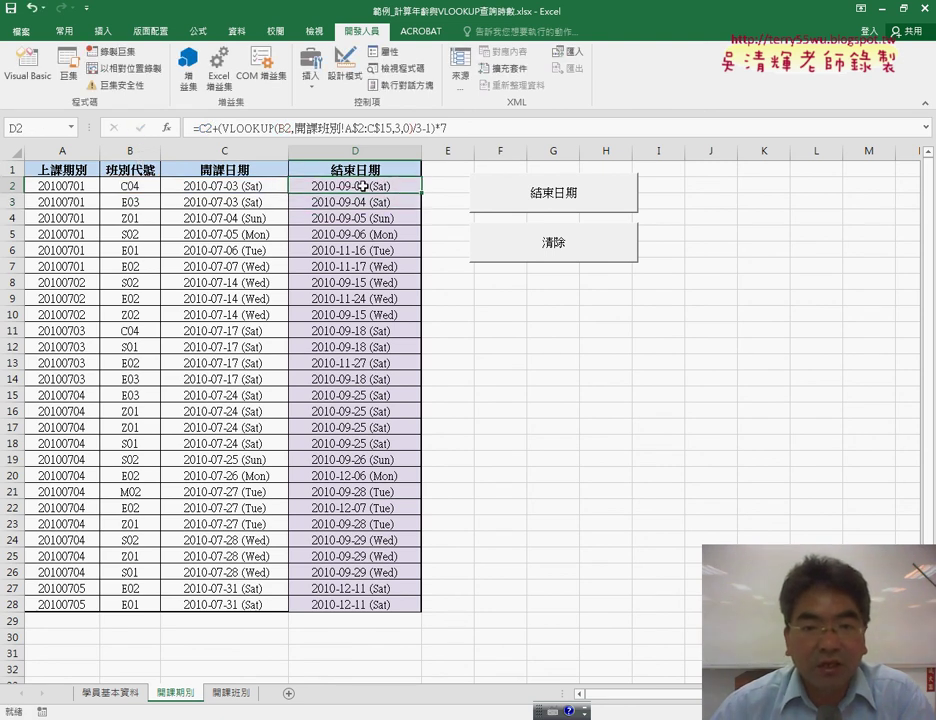
Open the 結束日期 button's macro code in the VBA editor via 指定巨集 > 編輯.
{"action": "right_click", "coordinate": [528, 200]}
{"action": "left_click", "coordinate": [573, 318]}
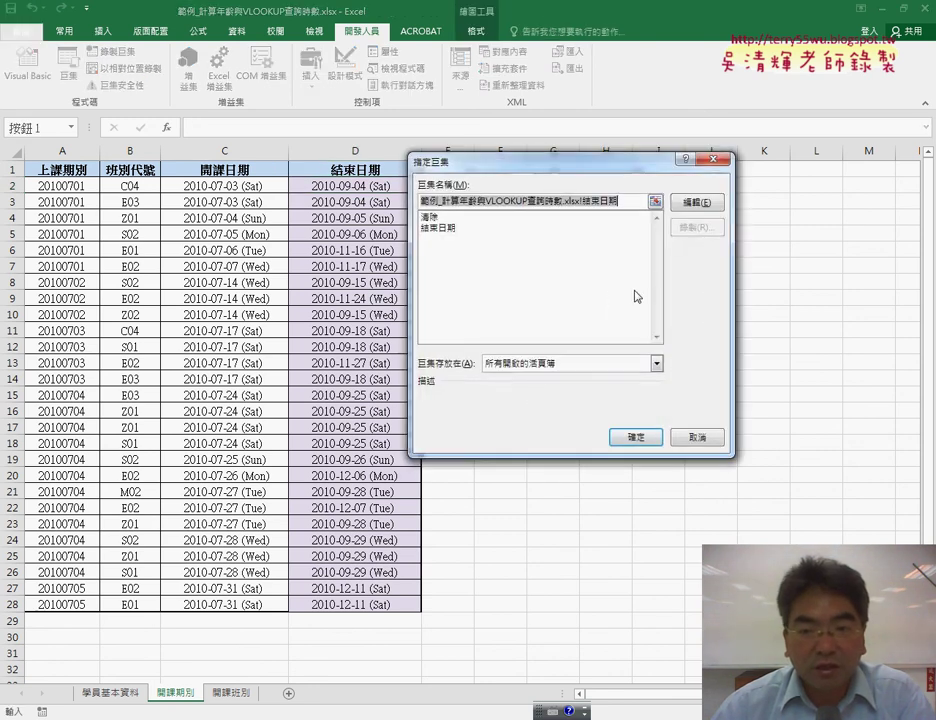
{"action": "left_click", "coordinate": [688, 199]}
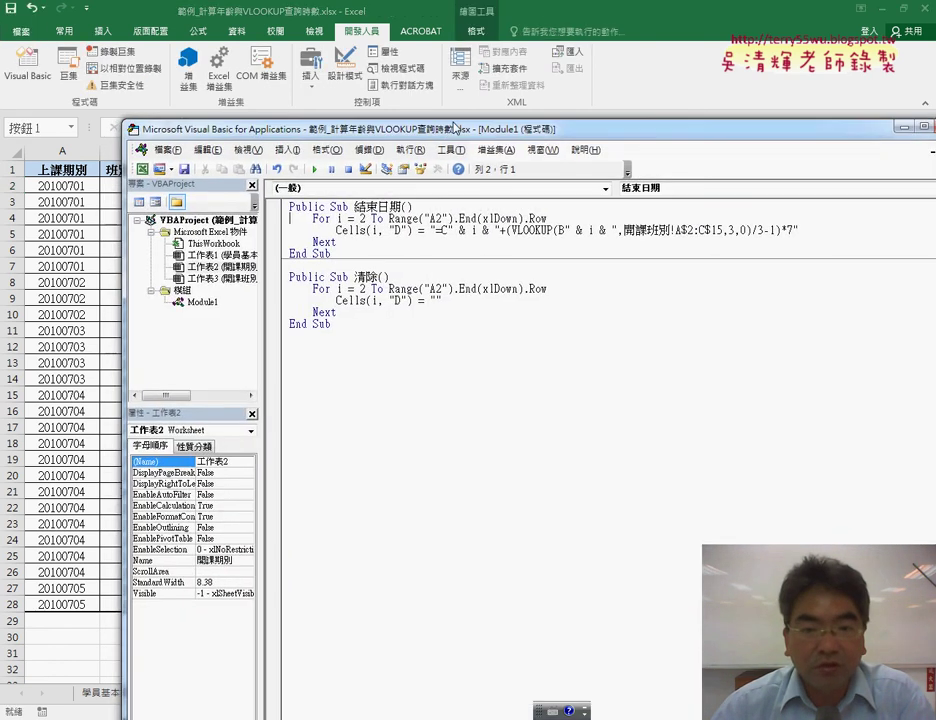
{"action": "left_click_drag", "start_coordinate": [445, 133], "coordinate": [548, 93]}
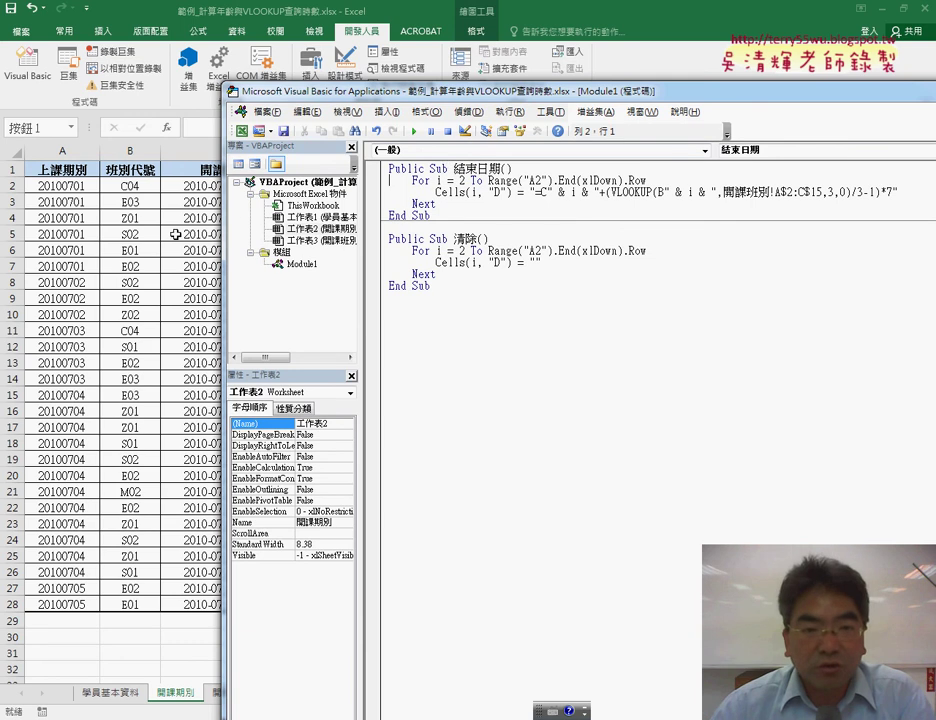
Select the whole formula string assigned to Cells(i, "D") in the macro's loop.
{"action": "left_click", "coordinate": [389, 111]}
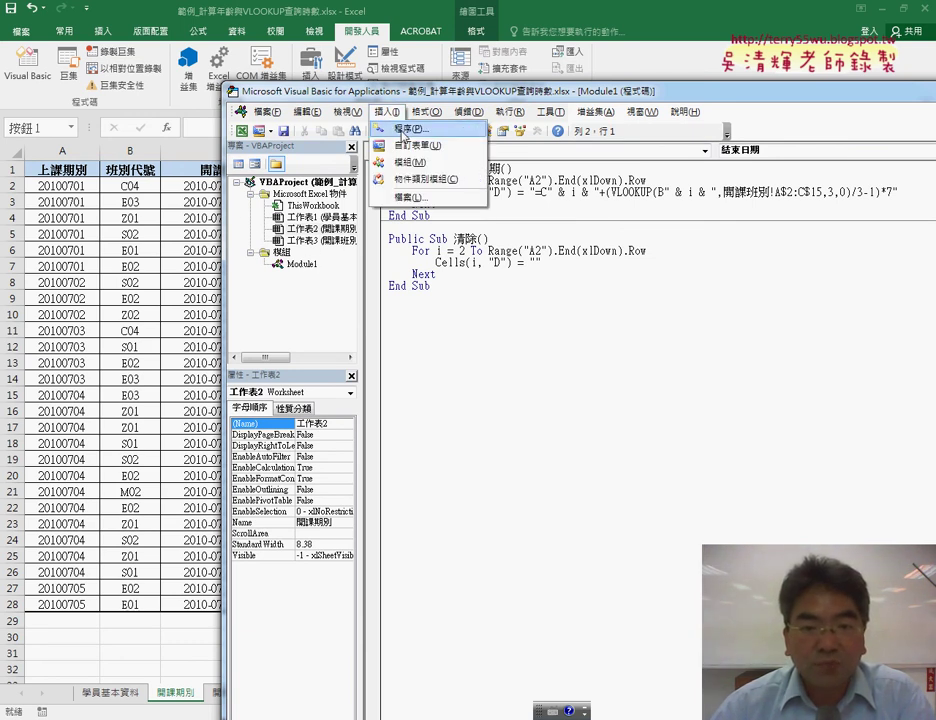
{"action": "left_click", "coordinate": [455, 169]}
{"action": "left_click_drag", "start_coordinate": [455, 169], "coordinate": [500, 169]}
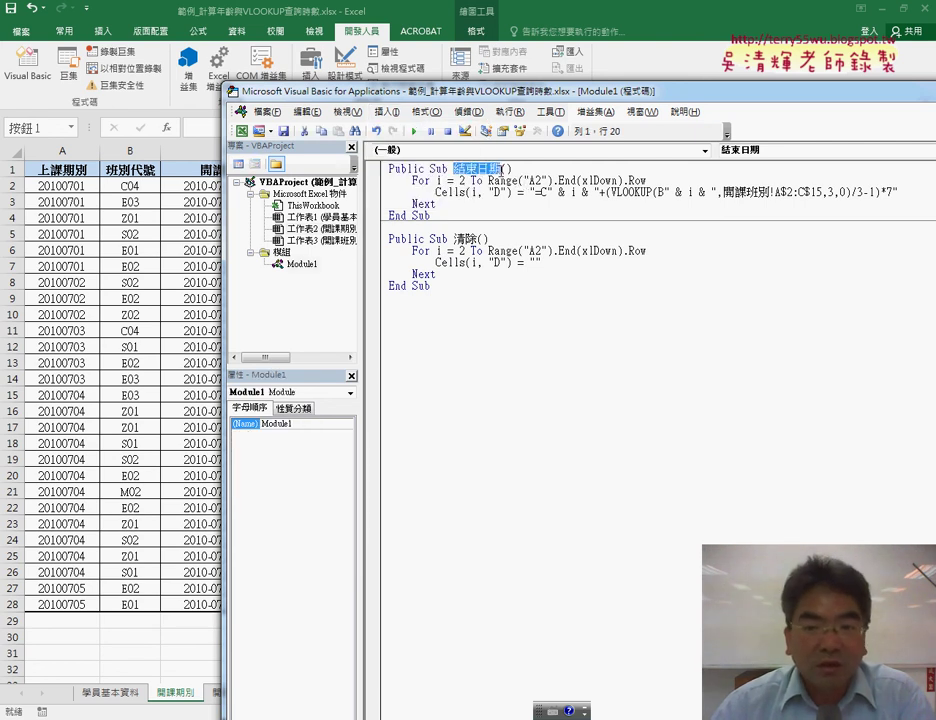
{"action": "left_click", "coordinate": [463, 181]}
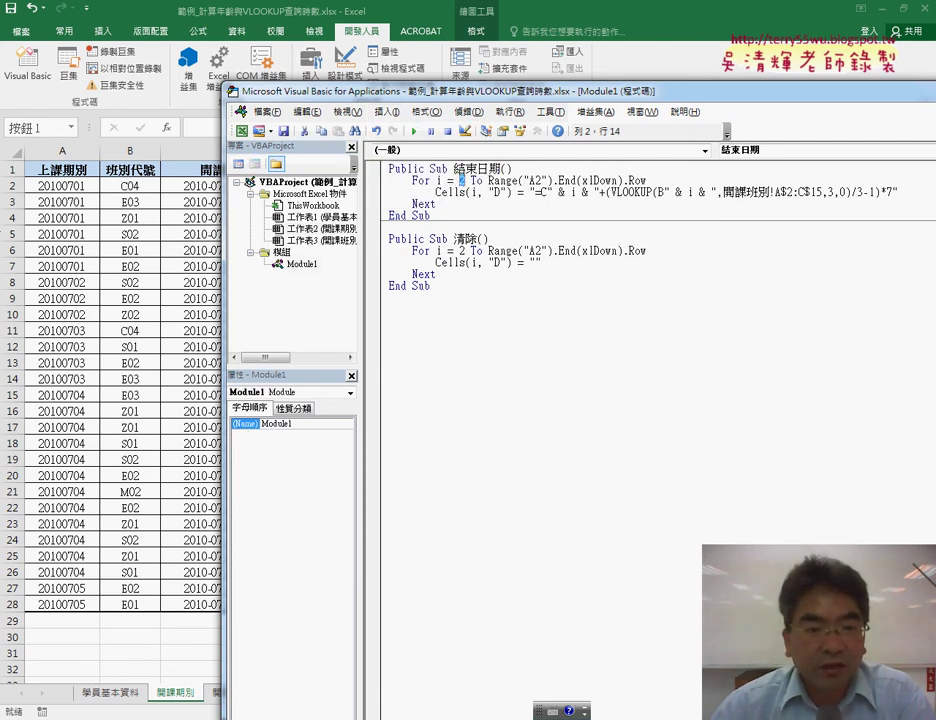
{"action": "left_click_drag", "start_coordinate": [489, 181], "coordinate": [656, 181]}
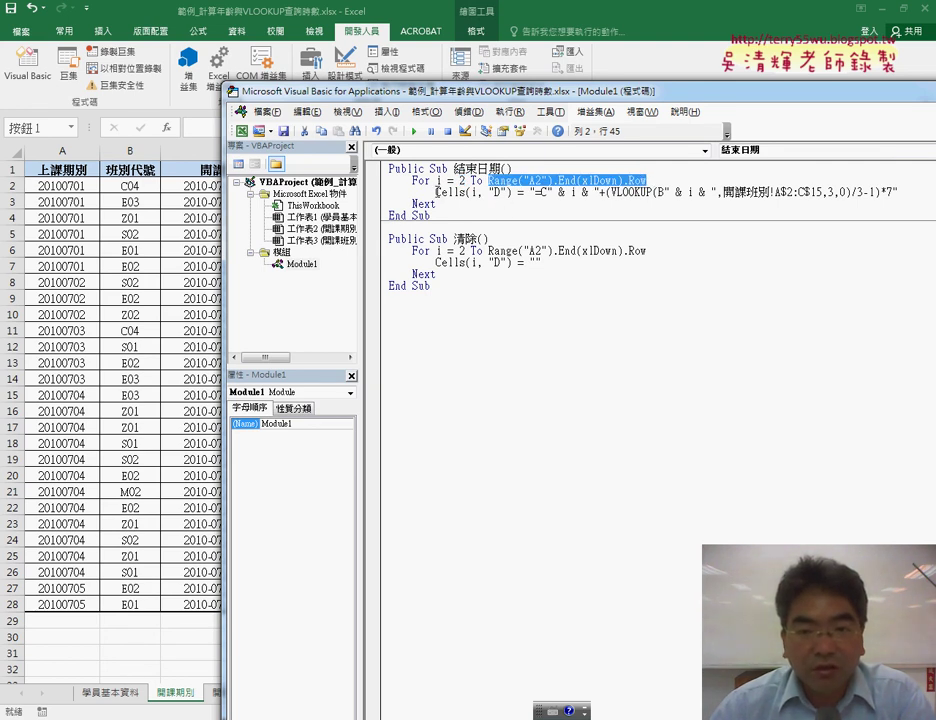
{"action": "left_click_drag", "start_coordinate": [437, 192], "coordinate": [492, 192]}
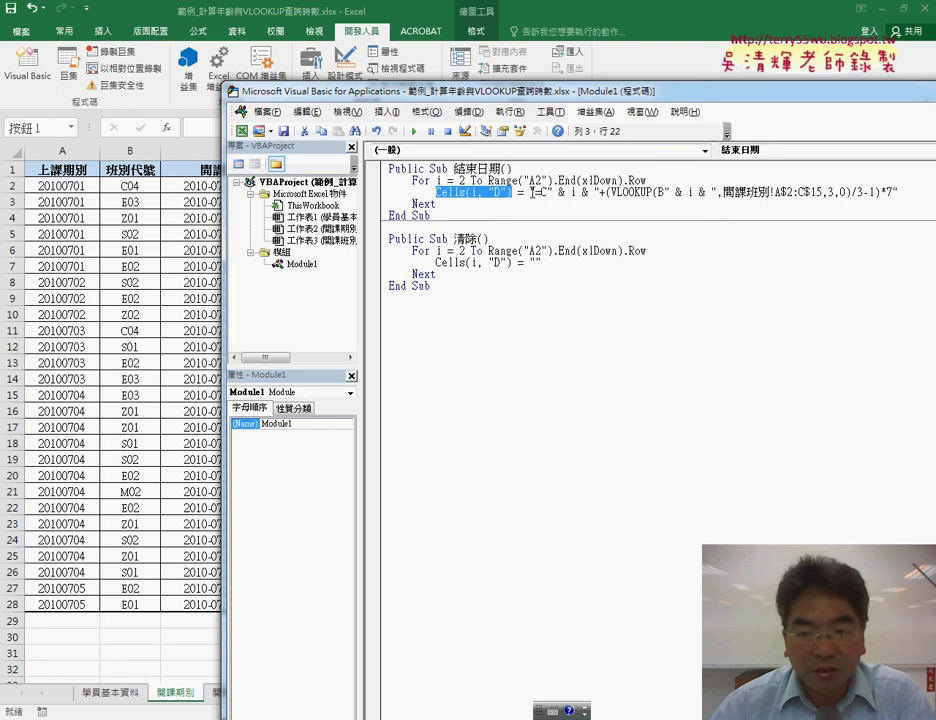
{"action": "left_click_drag", "start_coordinate": [530, 192], "coordinate": [899, 192]}
Replace the old formula string with empty quotes after Cells(i, "D") =.
{"action": "key", "text": "Delete"}
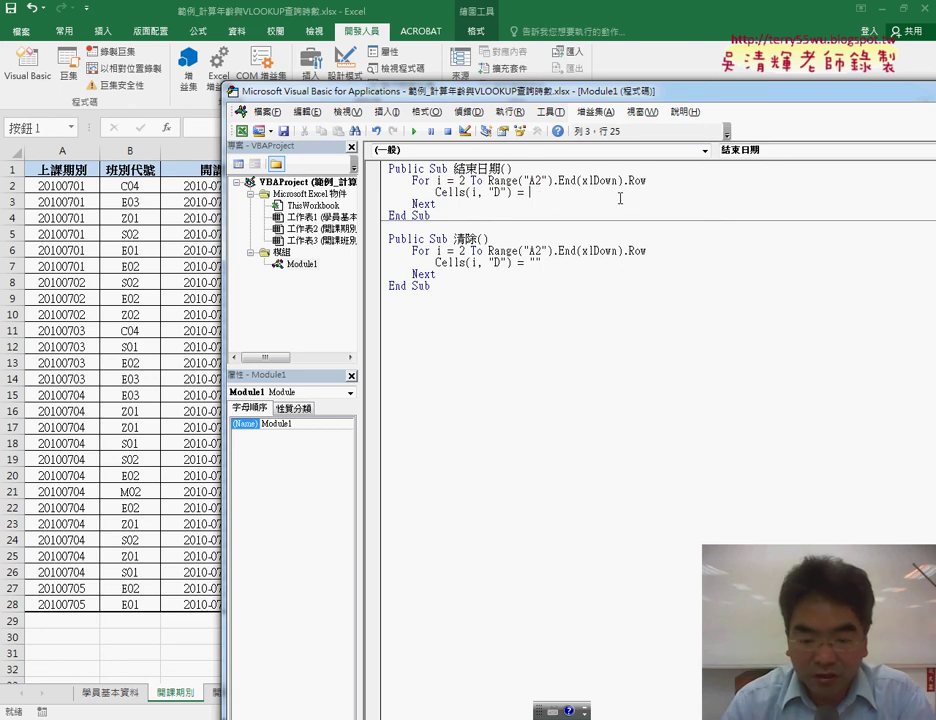
{"action": "type", "text": "\"\""}
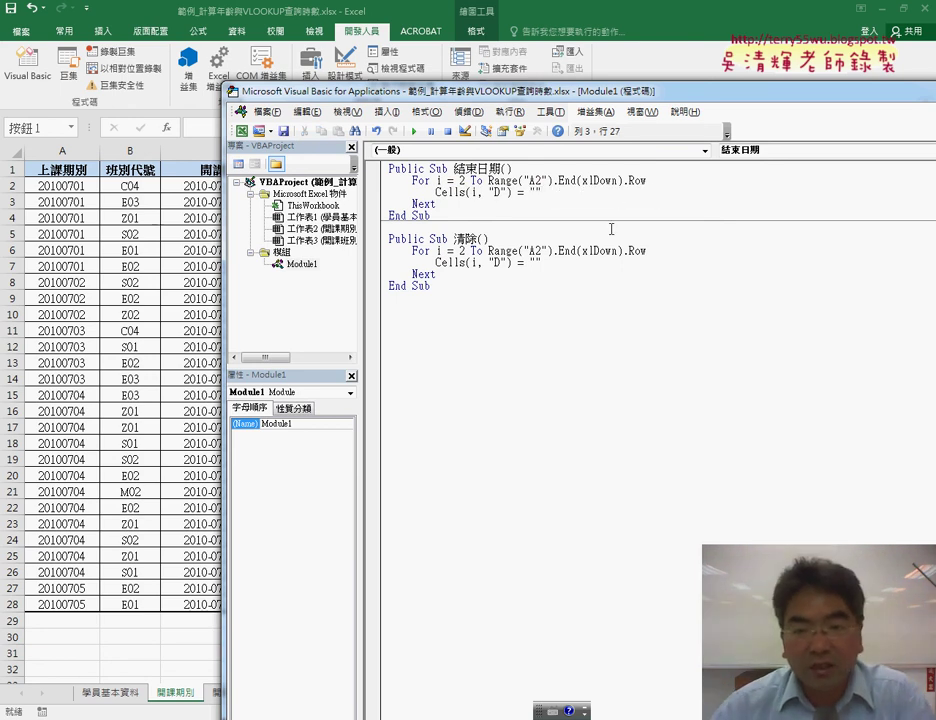
{"action": "left_click_drag", "start_coordinate": [487, 215], "coordinate": [391, 168]}
{"action": "left_click", "coordinate": [462, 239]}
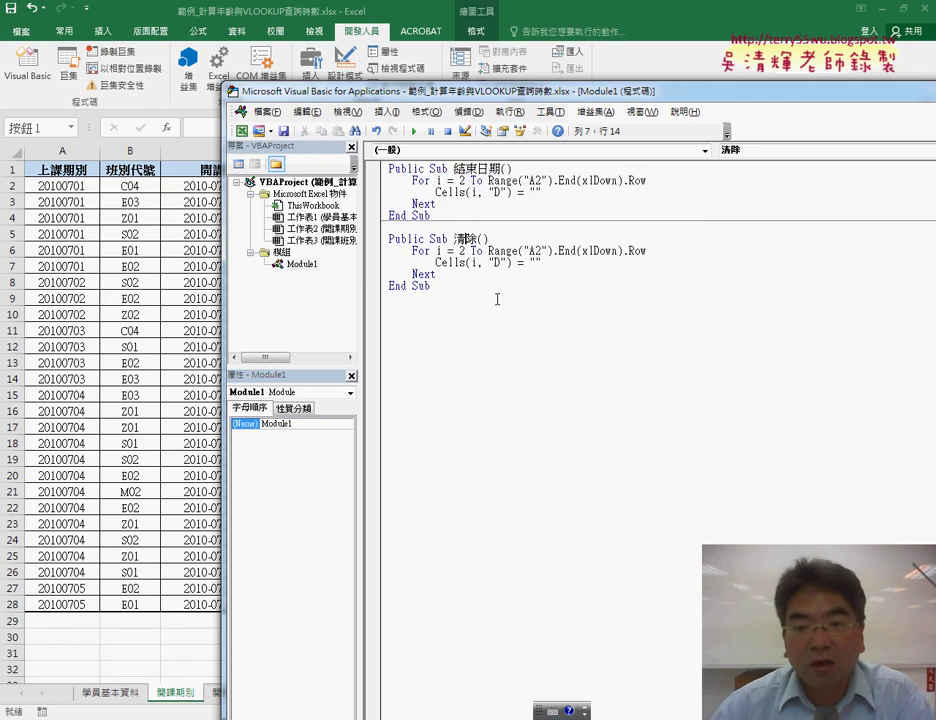
{"action": "double_click", "coordinate": [462, 239]}
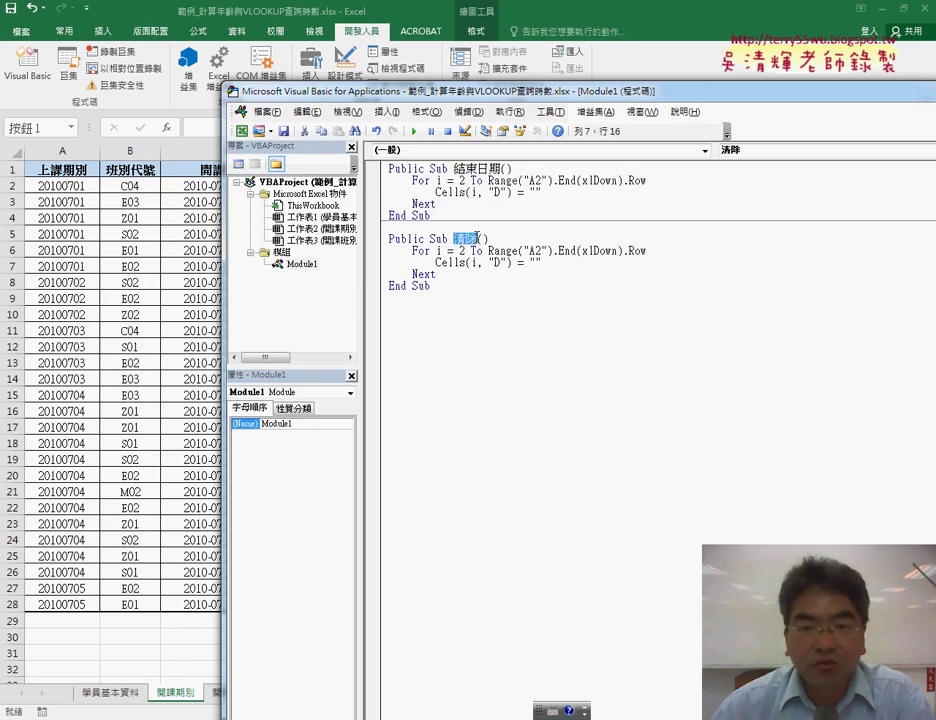
{"action": "left_click", "coordinate": [534, 192]}
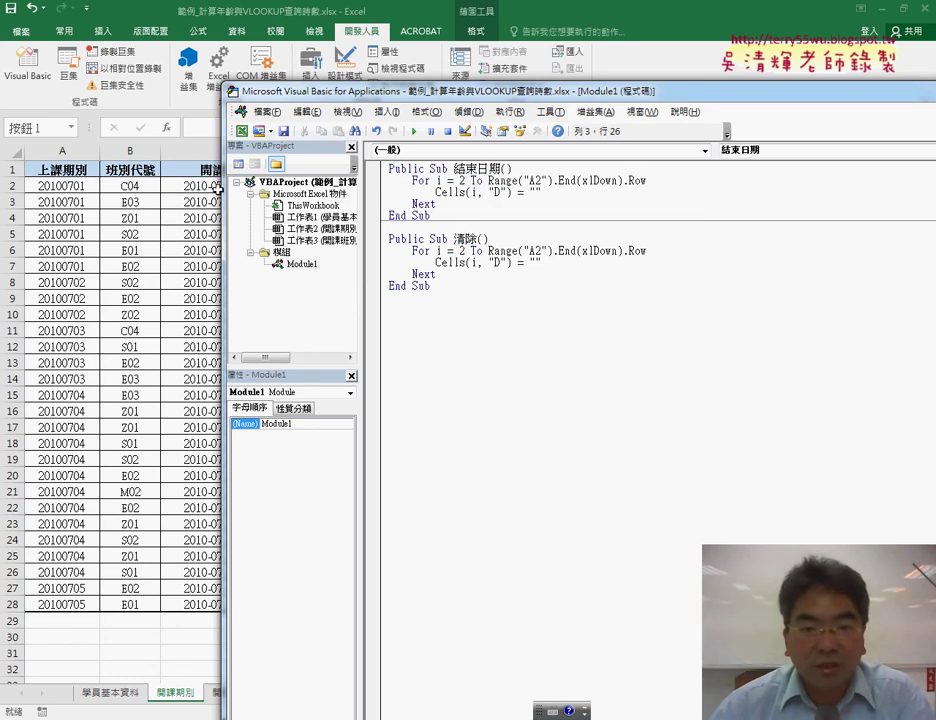
Copy D2's formula =C2+(VLOOKUP(B2,開課班別!A$2:C$15,3,0)/3-1)*7 and paste it between the quotes.
{"action": "key", "text": "alt+F11"}
{"action": "left_click", "coordinate": [344, 185]}
{"action": "left_click", "coordinate": [470, 127]}
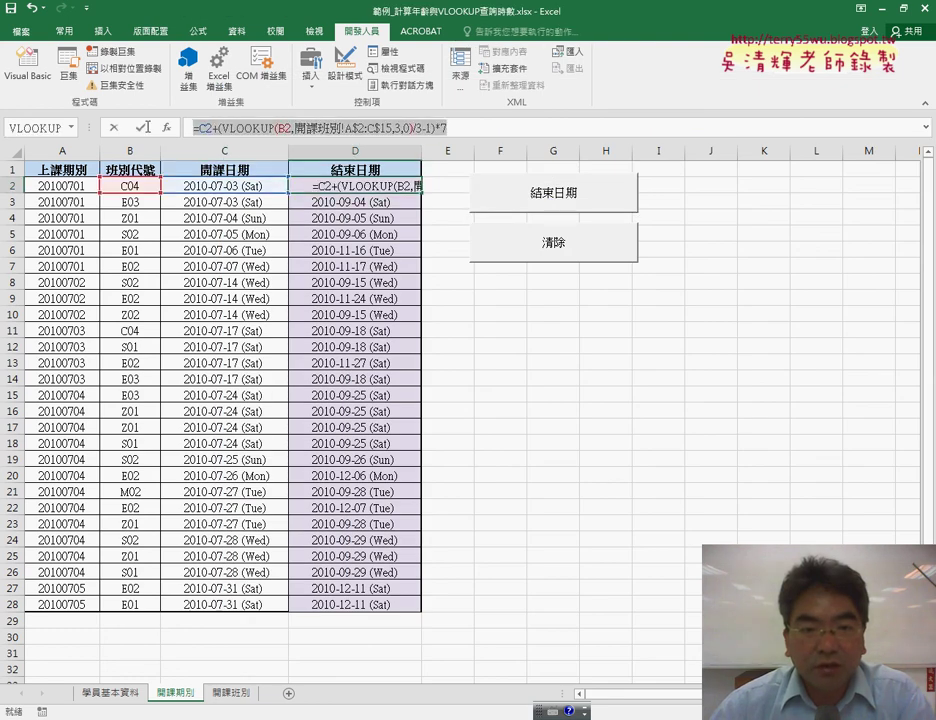
{"action": "right_click", "coordinate": [298, 128]}
{"action": "left_click", "coordinate": [313, 159]}
{"action": "left_click", "coordinate": [115, 128]}
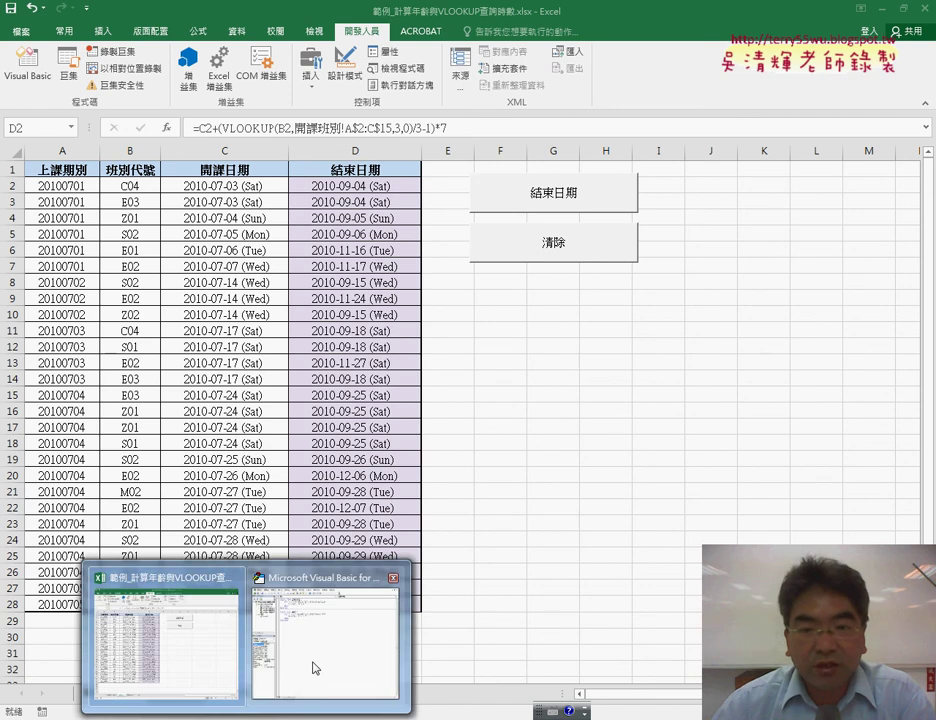
{"action": "mouse_move", "coordinate": [253, 712]}
{"action": "left_click", "coordinate": [309, 667]}
{"action": "key", "text": "ctrl+v"}
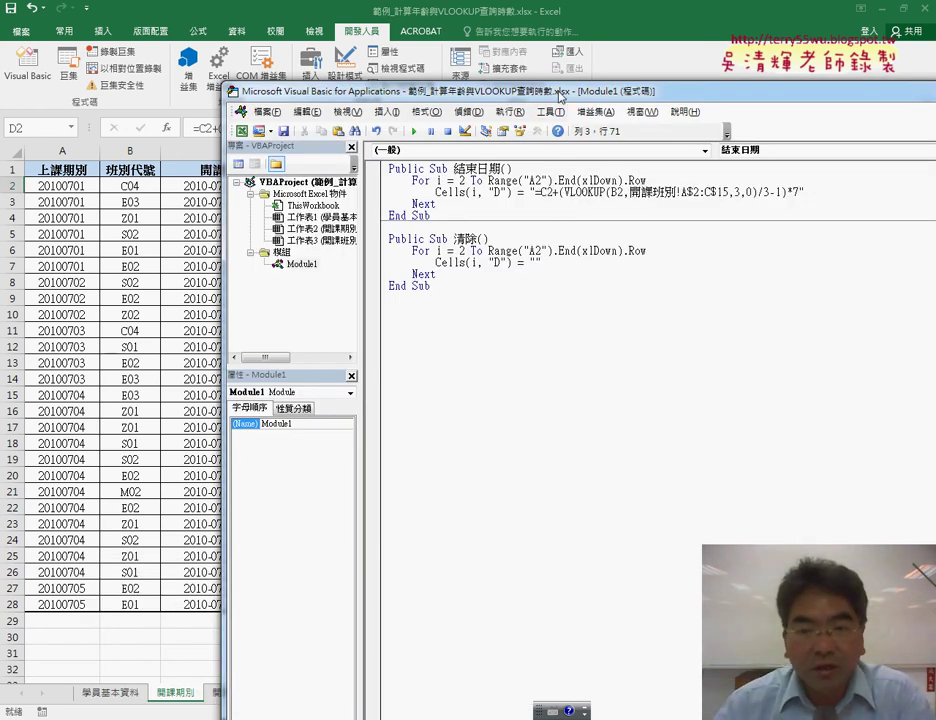
Replace the row 2 after C with " & i & " so it reads "=C" & i.
{"action": "left_click_drag", "start_coordinate": [560, 97], "coordinate": [421, 85]}
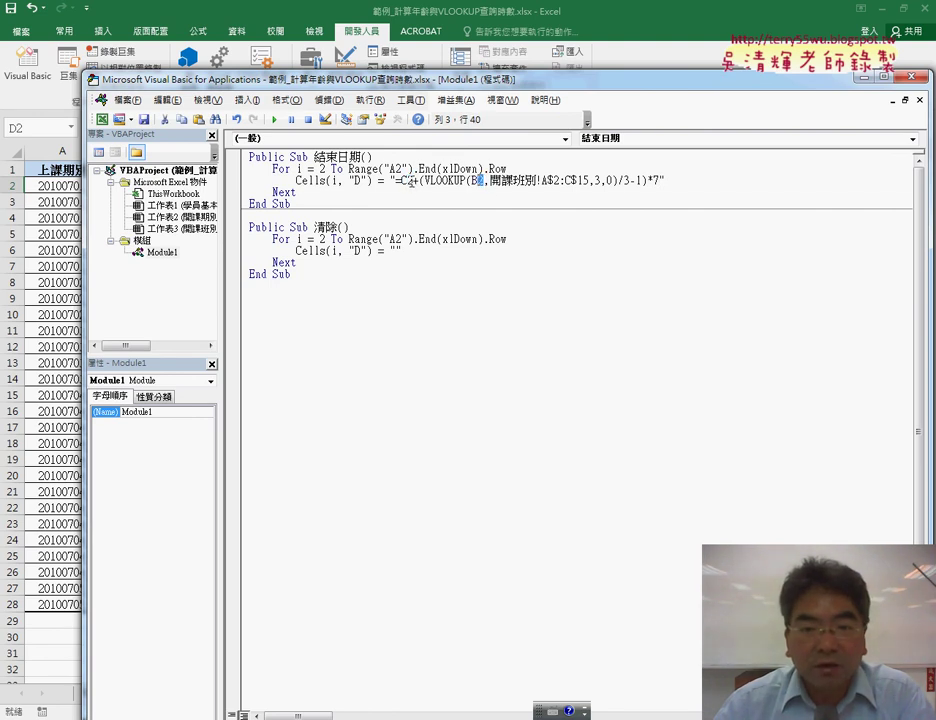
{"action": "left_click", "coordinate": [413, 180]}
{"action": "key", "text": "BackSpace"}
{"action": "type", "text": "\""}
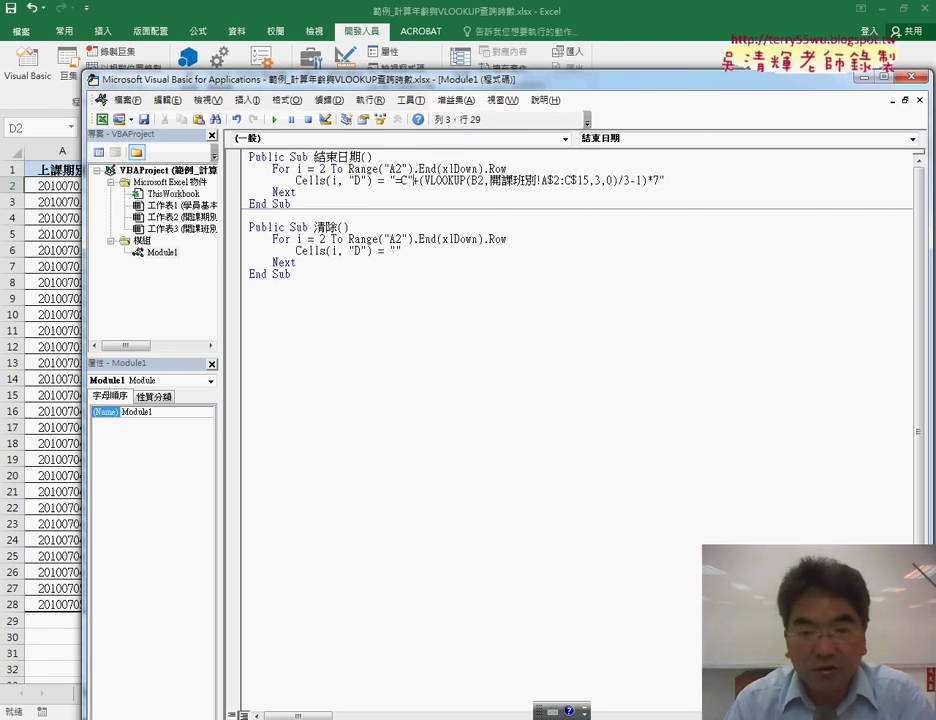
{"action": "type", "text": "&i&\""}
{"action": "key", "text": "BackSpace"}
{"action": "type", "text": "i"}
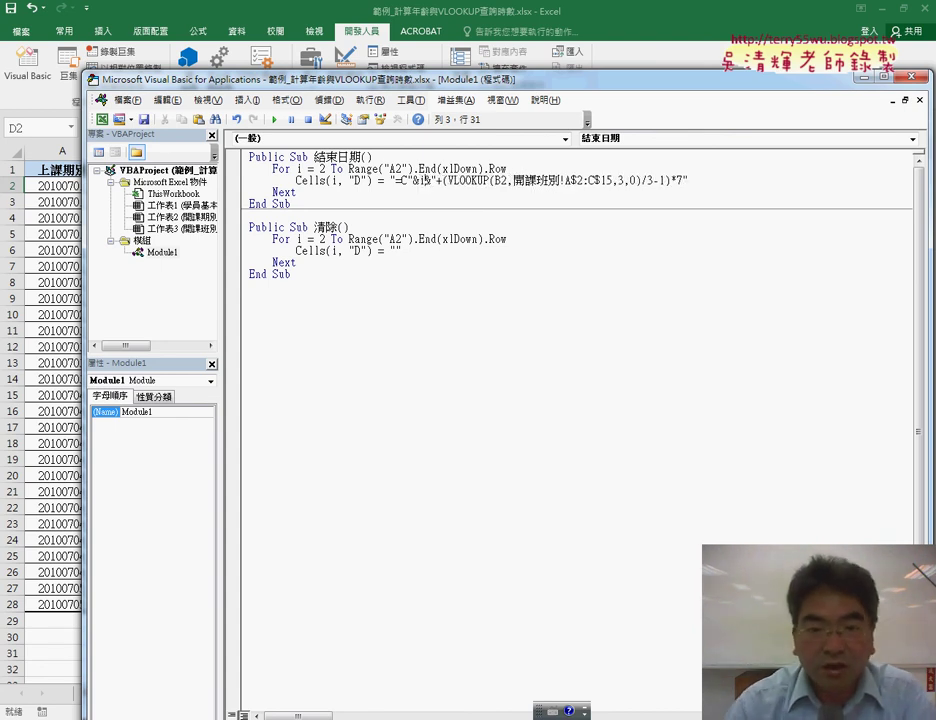
{"action": "left_click", "coordinate": [413, 180]}
{"action": "key", "text": "space"}
{"action": "key", "text": "Right"}
{"action": "key", "text": "space"}
{"action": "key", "text": "Right"}
{"action": "key", "text": "space"}
{"action": "key", "text": "Right"}
{"action": "key", "text": "space"}
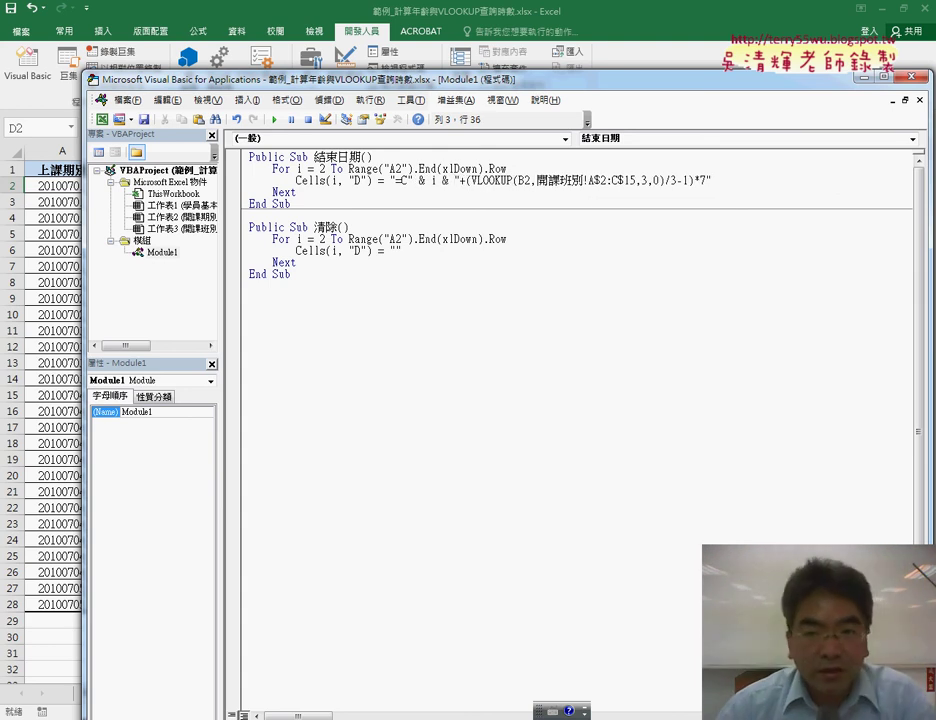
Copy the " & i & " piece and paste it over the row number after B.
{"action": "left_click_drag", "start_coordinate": [409, 180], "coordinate": [456, 180]}
{"action": "right_click", "coordinate": [441, 186]}
{"action": "left_click", "coordinate": [471, 208]}
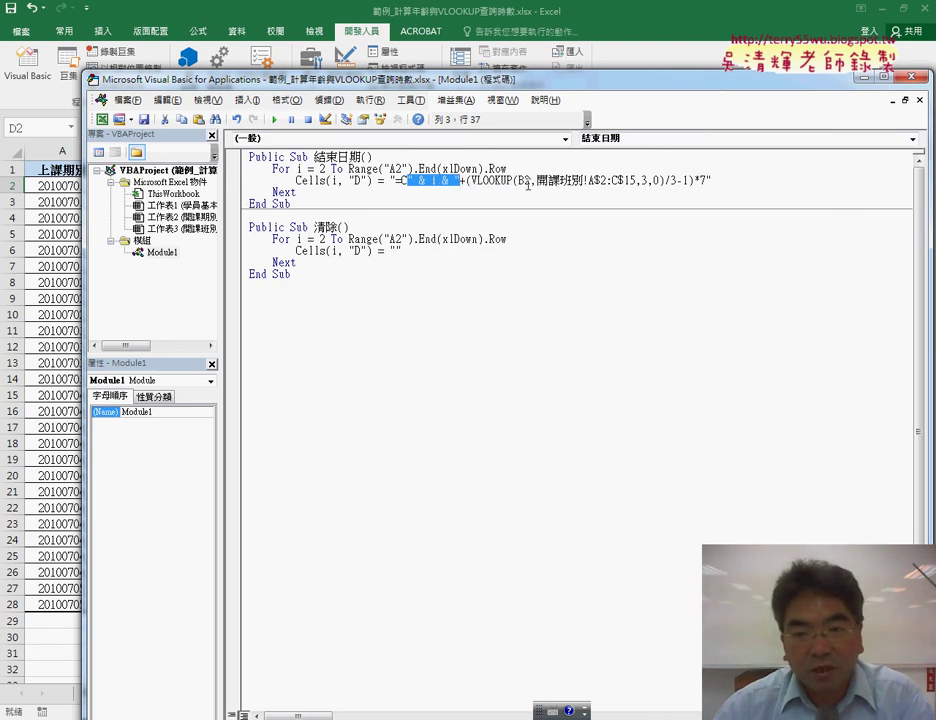
{"action": "left_click", "coordinate": [527, 182]}
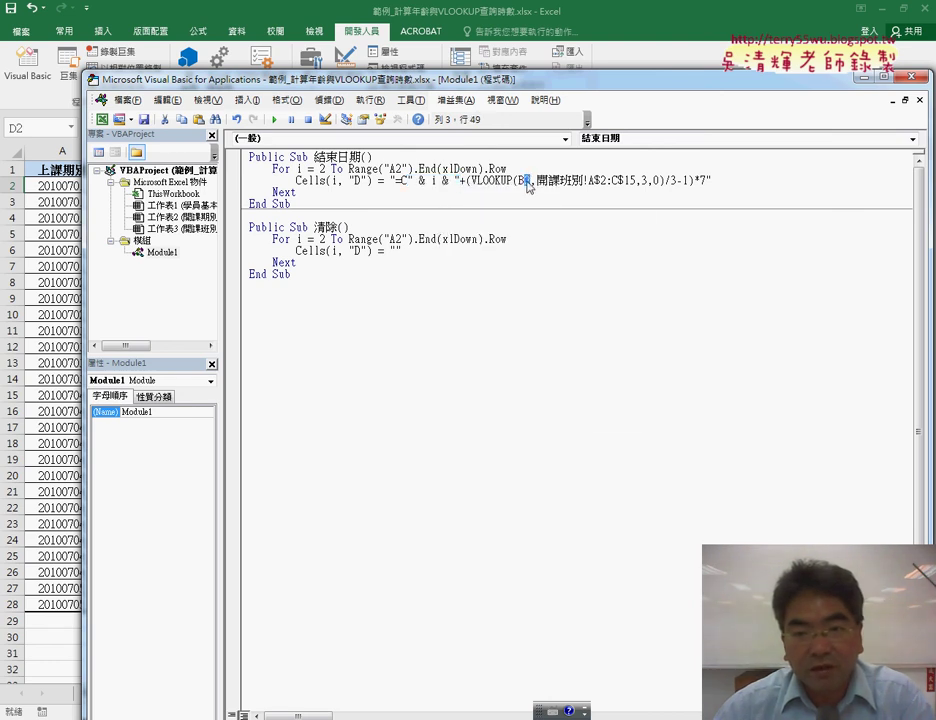
{"action": "right_click", "coordinate": [527, 186]}
{"action": "left_click", "coordinate": [565, 215]}
{"action": "type", "text": "\" & i &"}
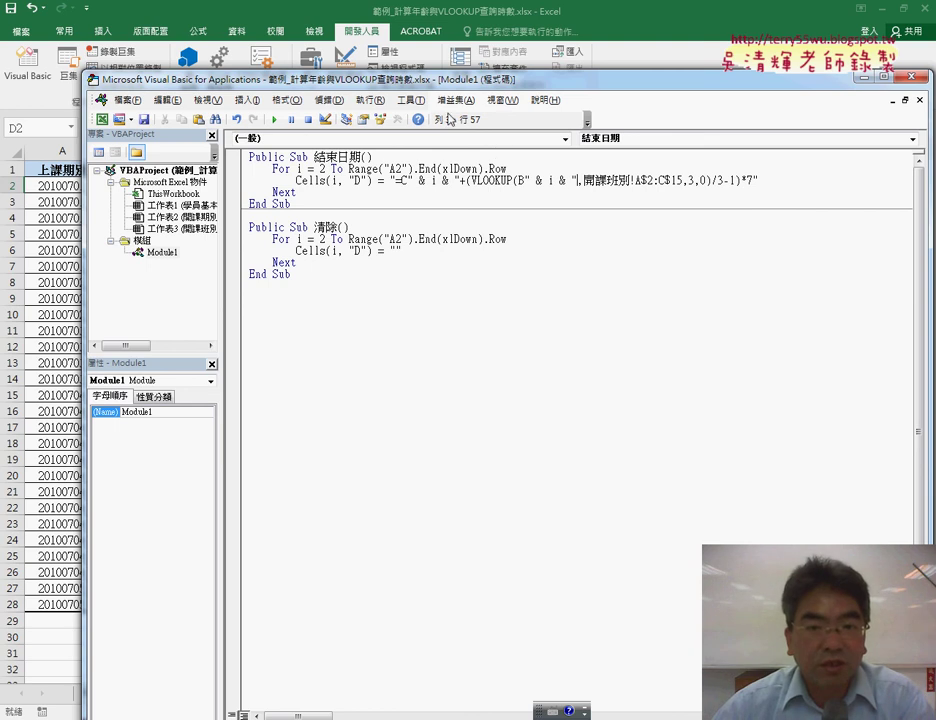
Test the revised macro: clear column D with 清除, then refill D2:D28 with 結束日期.
{"action": "left_click_drag", "start_coordinate": [320, 79], "coordinate": [675, 65]}
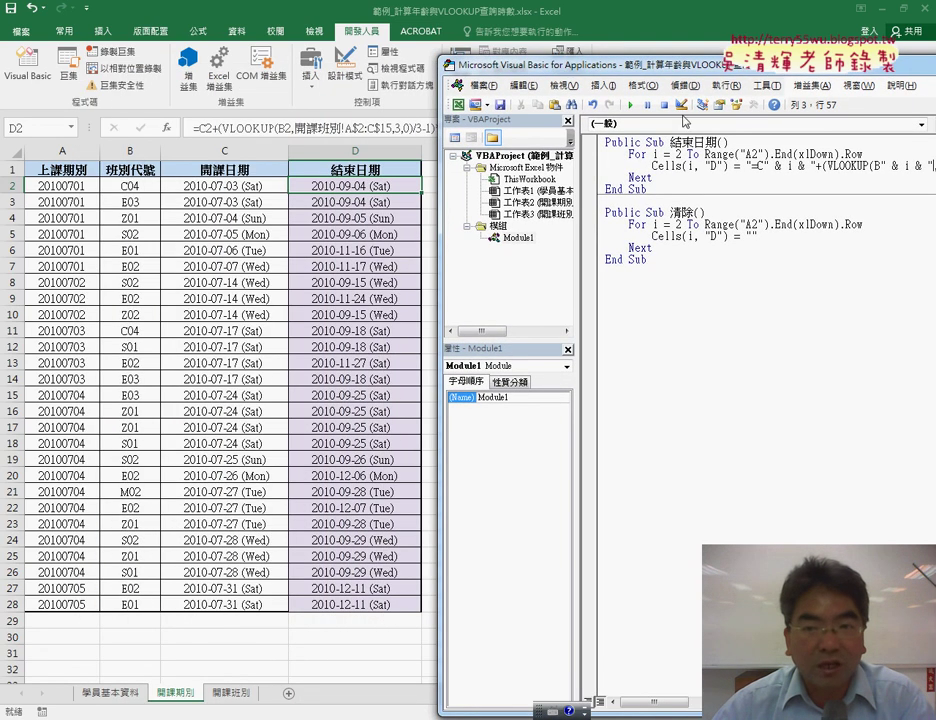
{"action": "left_click_drag", "start_coordinate": [597, 70], "coordinate": [740, 65]}
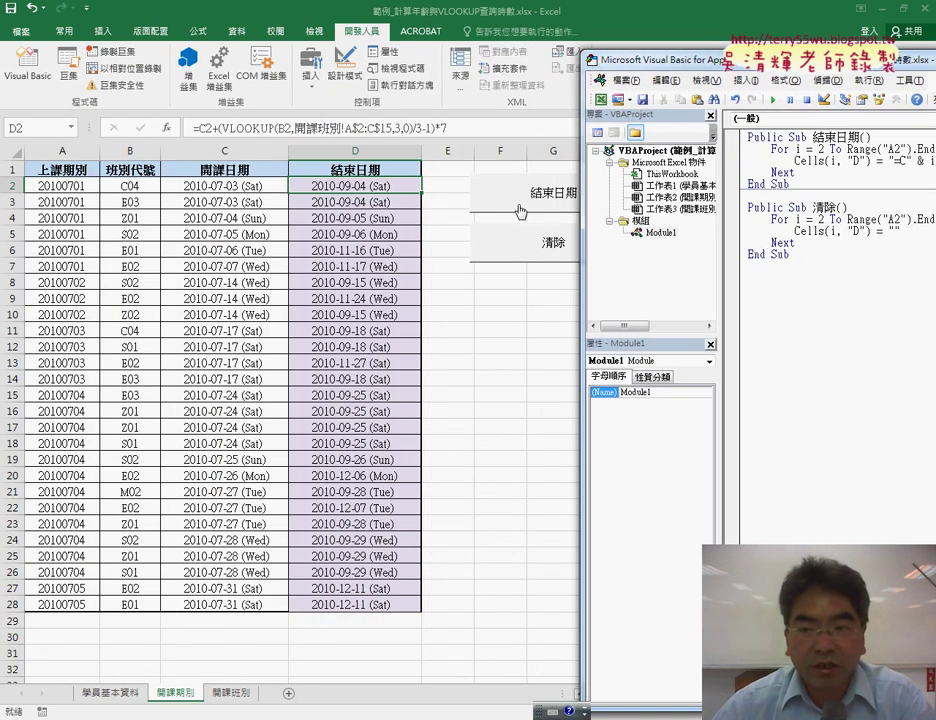
{"action": "left_click", "coordinate": [772, 99]}
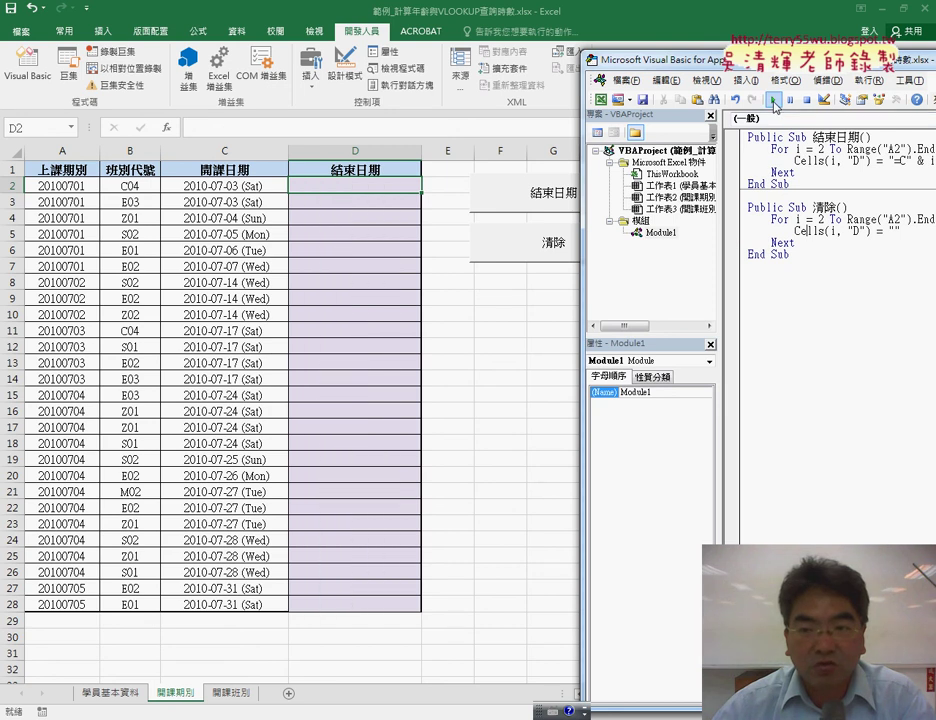
{"action": "left_click", "coordinate": [549, 196]}
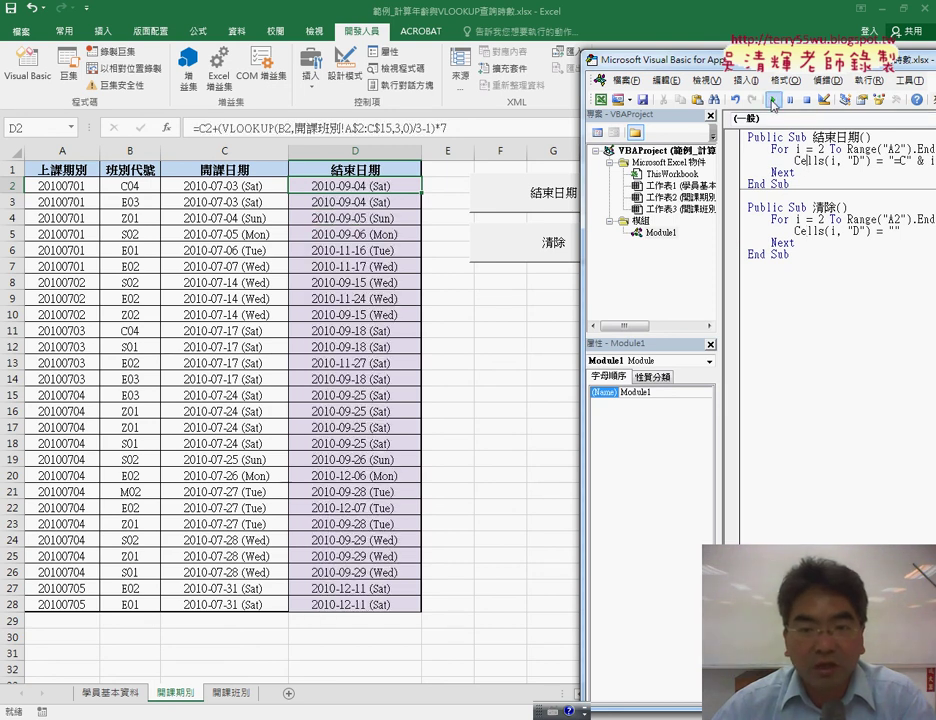
{"action": "left_click", "coordinate": [553, 329]}
{"action": "left_click", "coordinate": [551, 244]}
{"action": "left_click", "coordinate": [572, 197]}
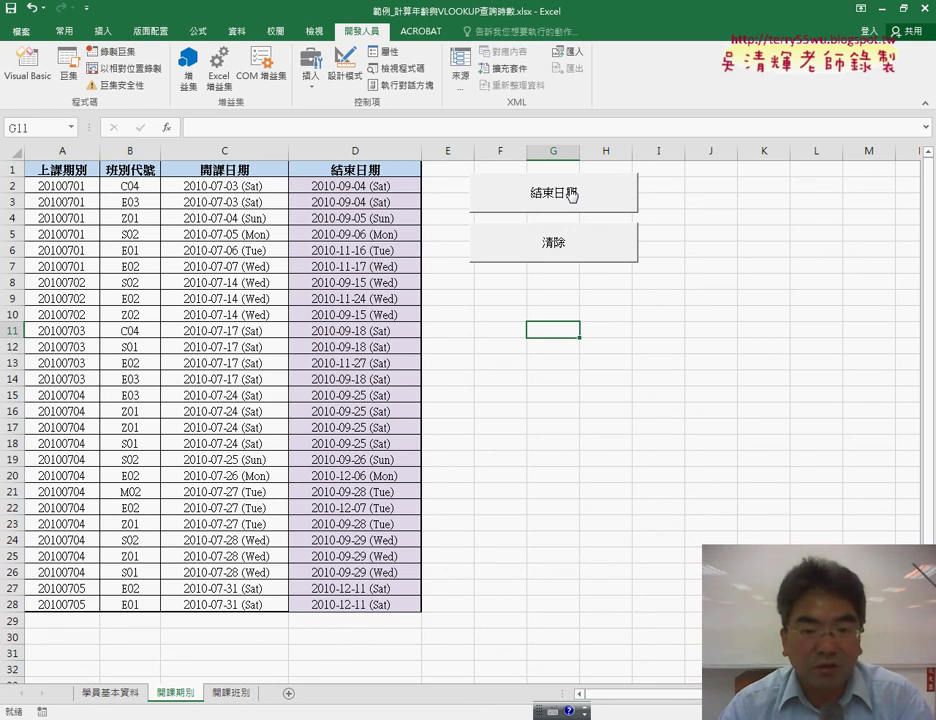
{"action": "left_click", "coordinate": [369, 189]}
{"action": "left_click", "coordinate": [111, 692]}
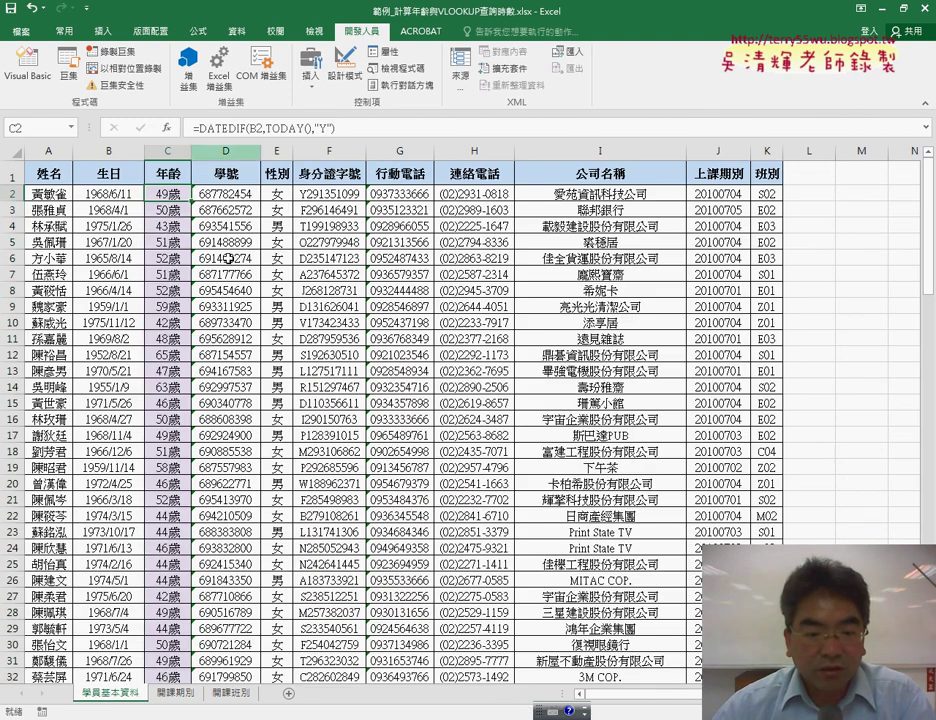
{"action": "left_click", "coordinate": [179, 694]}
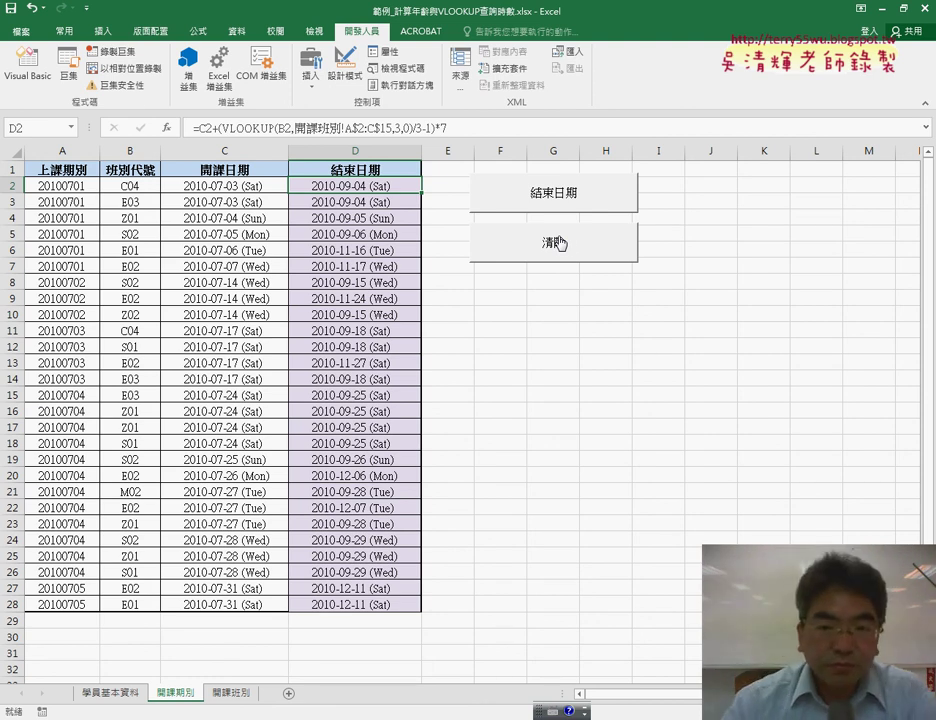
{"action": "mouse_move", "coordinate": [447, 134]}
{"action": "left_mouse_down"}
{"action": "mouse_move", "coordinate": [245, 99]}
{"action": "mouse_move", "coordinate": [424, 140]}
{"action": "left_mouse_up"}
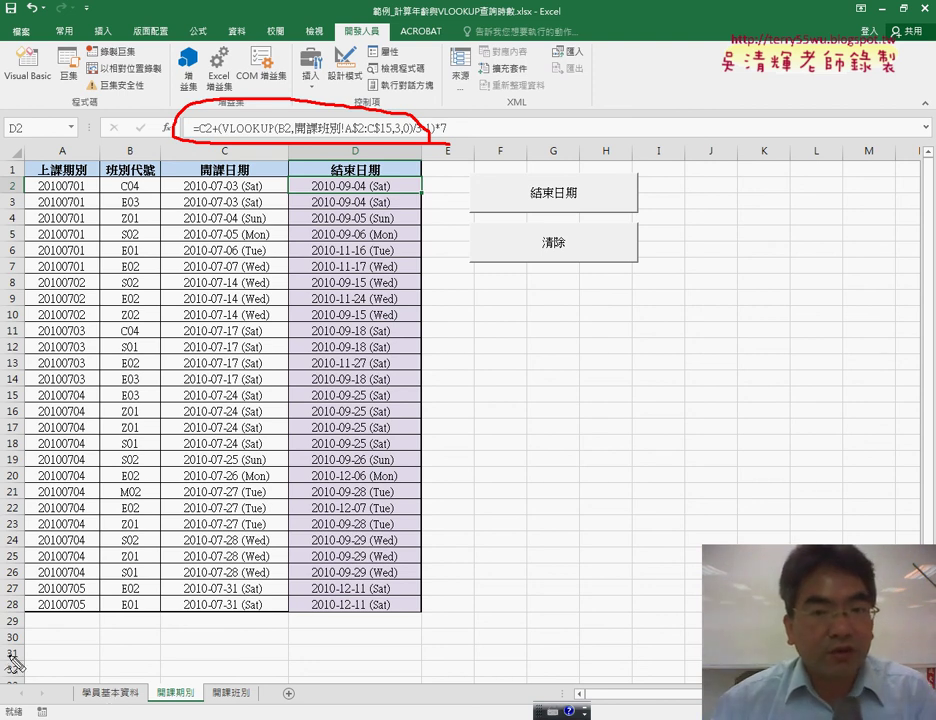
{"action": "left_click_drag", "start_coordinate": [284, 183], "coordinate": [277, 650]}
{"action": "mouse_move", "coordinate": [293, 180]}
{"action": "left_mouse_down"}
{"action": "mouse_move", "coordinate": [424, 178]}
{"action": "mouse_move", "coordinate": [445, 407]}
{"action": "mouse_move", "coordinate": [424, 650]}
{"action": "mouse_move", "coordinate": [297, 631]}
{"action": "left_mouse_up"}
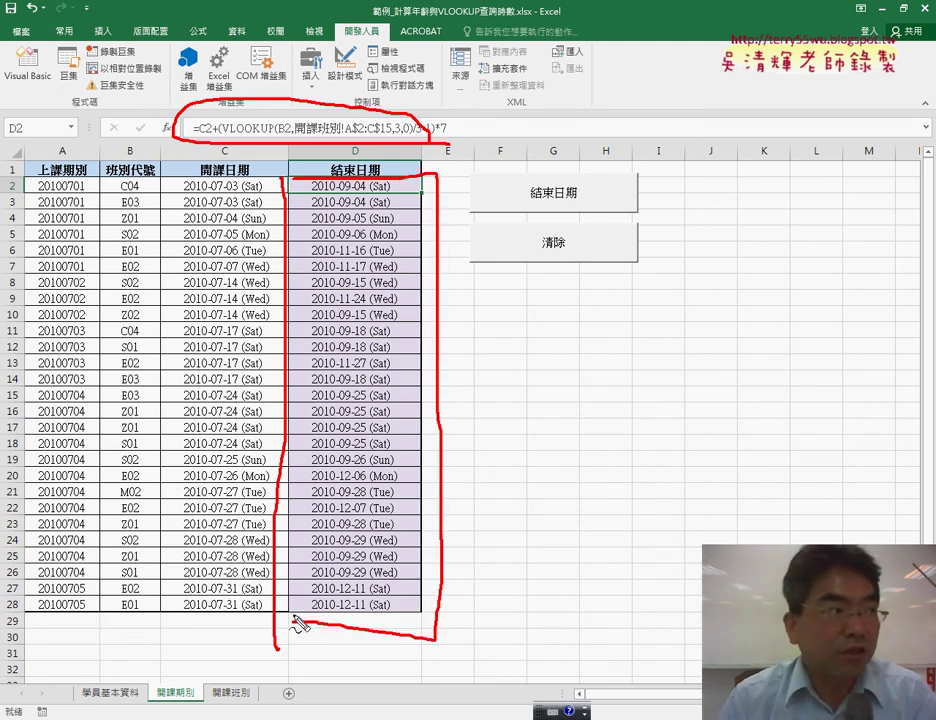